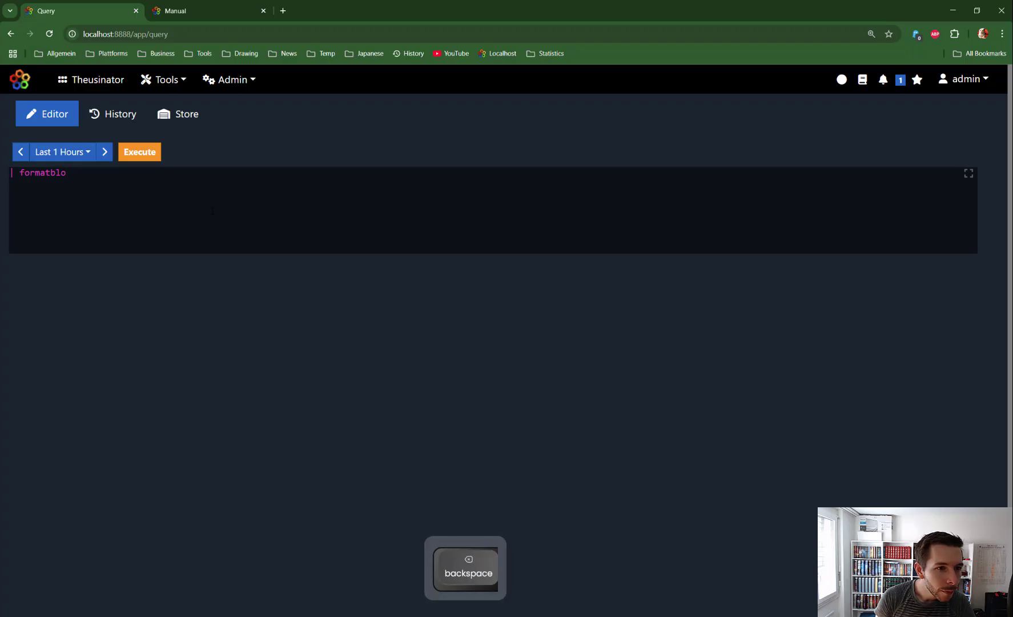
Complete the query command as formatboxplot and open the manual page for that command.
{"action": "type", "text": "oxplot"}
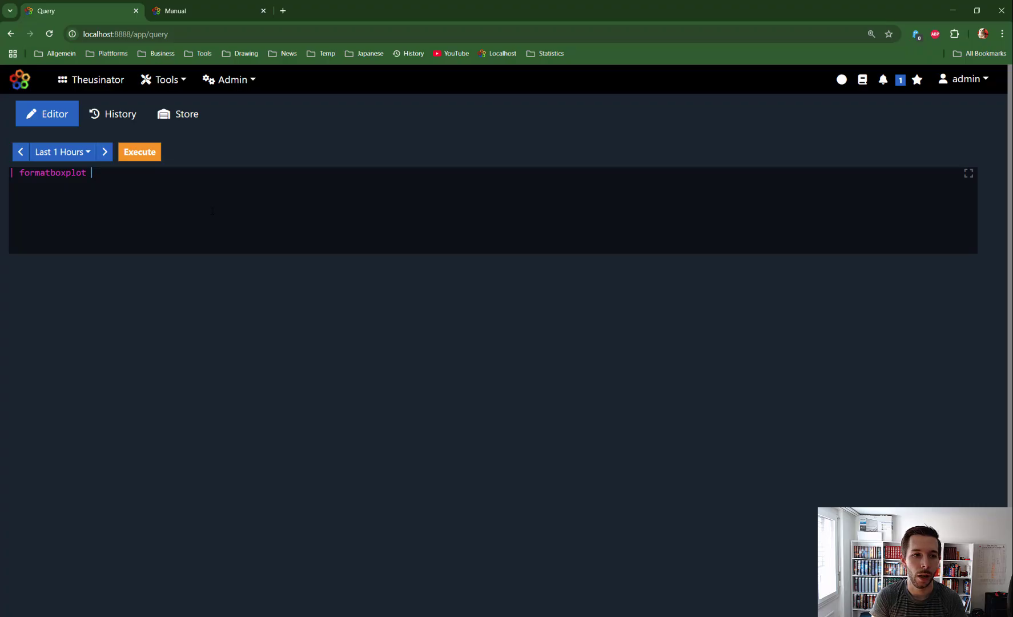
{"action": "key", "text": "ctrl+space"}
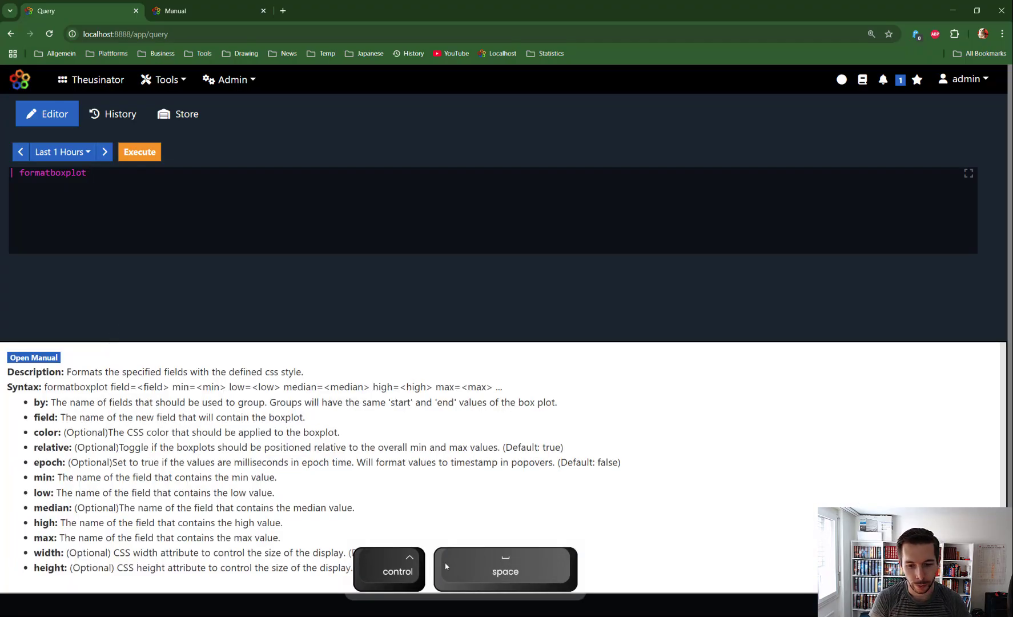
{"action": "left_click", "coordinate": [35, 359]}
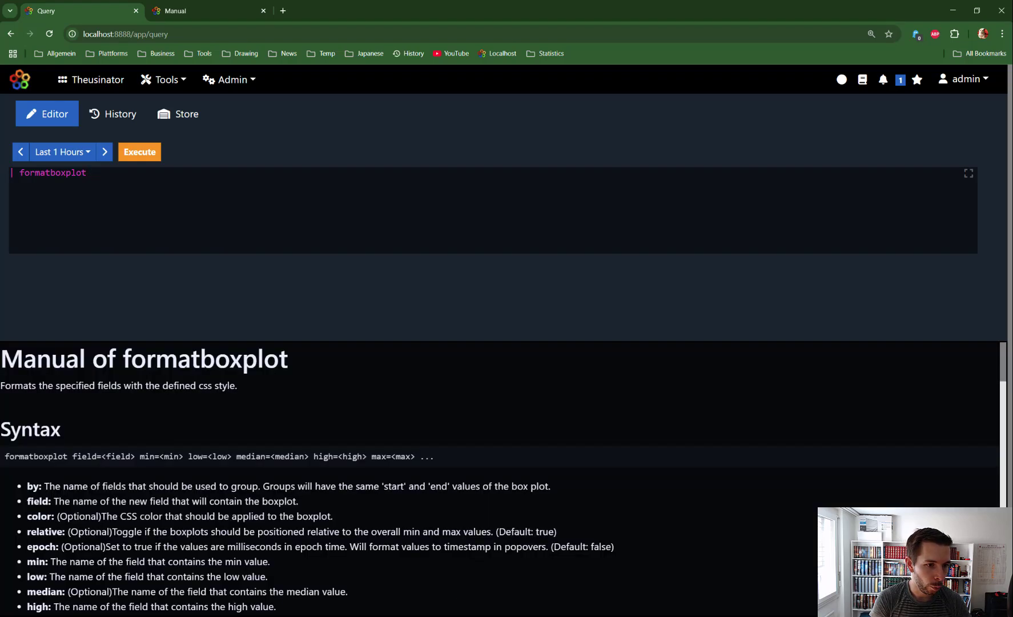
Replace the query with the manual's Minimal Example, which uses START as min and END as max, and execute it.
{"action": "scroll", "coordinate": [239, 481], "scroll_direction": "down", "scroll_amount": 8}
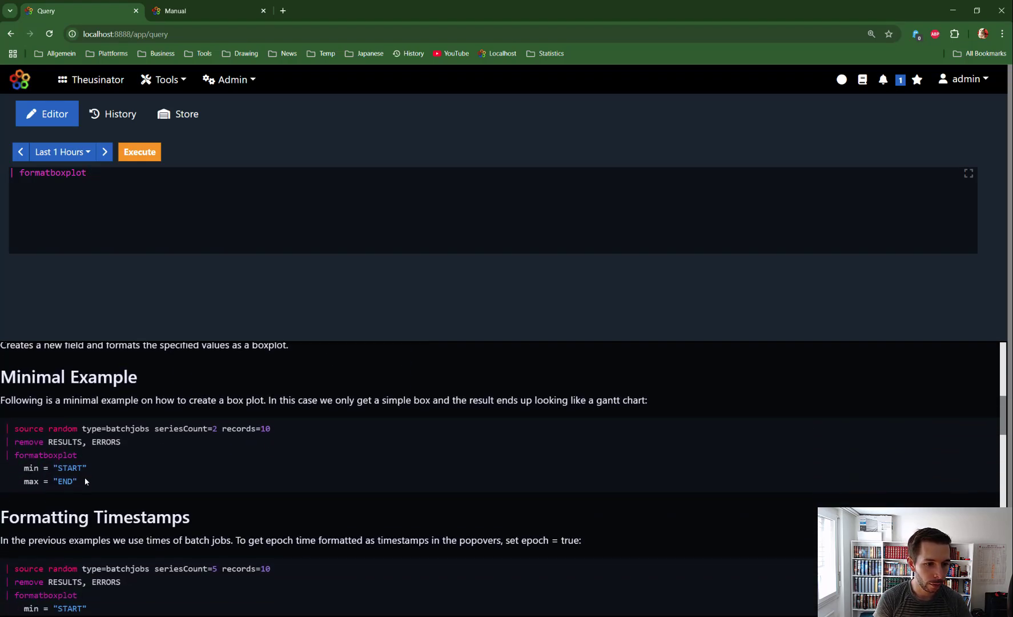
{"action": "left_click_drag", "start_coordinate": [85, 480], "coordinate": [10, 428]}
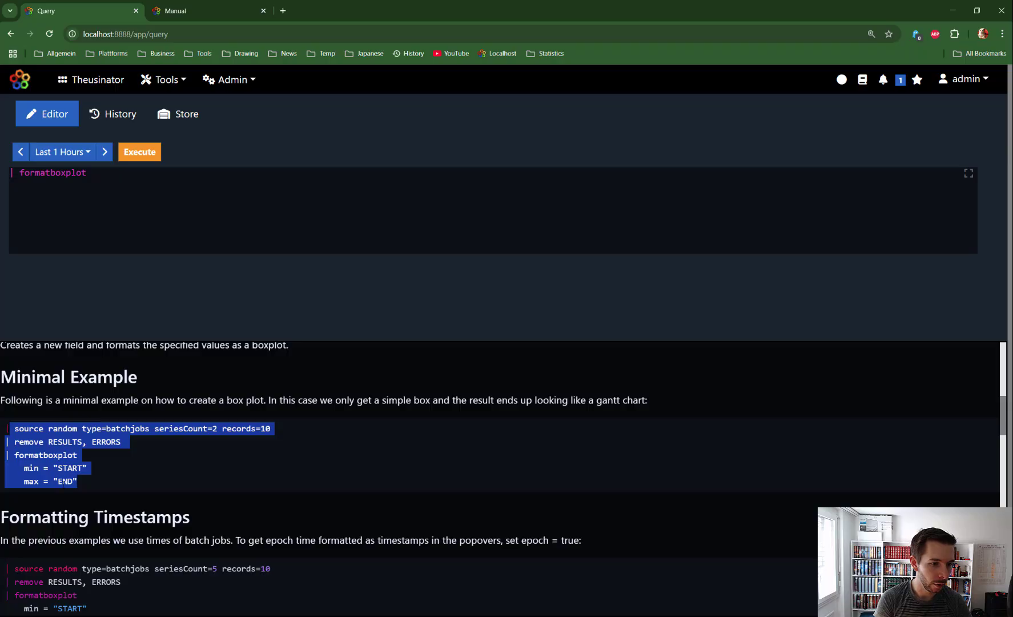
{"action": "key", "text": "ctrl+c"}
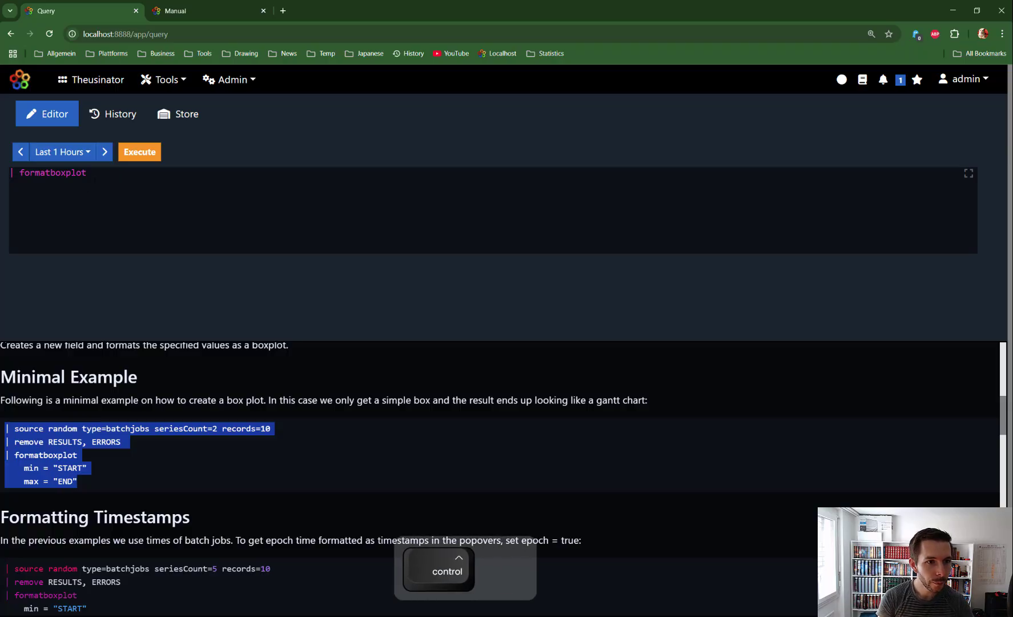
{"action": "key", "text": "ctrl+a"}
{"action": "key", "text": "ctrl+v"}
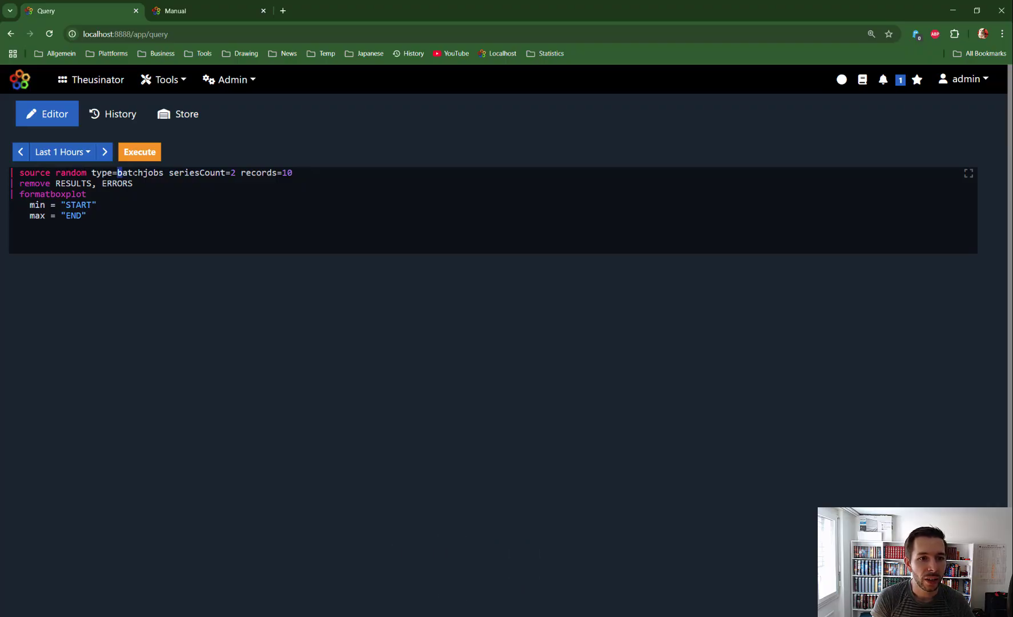
{"action": "double_click", "coordinate": [119, 172]}
{"action": "left_click", "coordinate": [146, 156]}
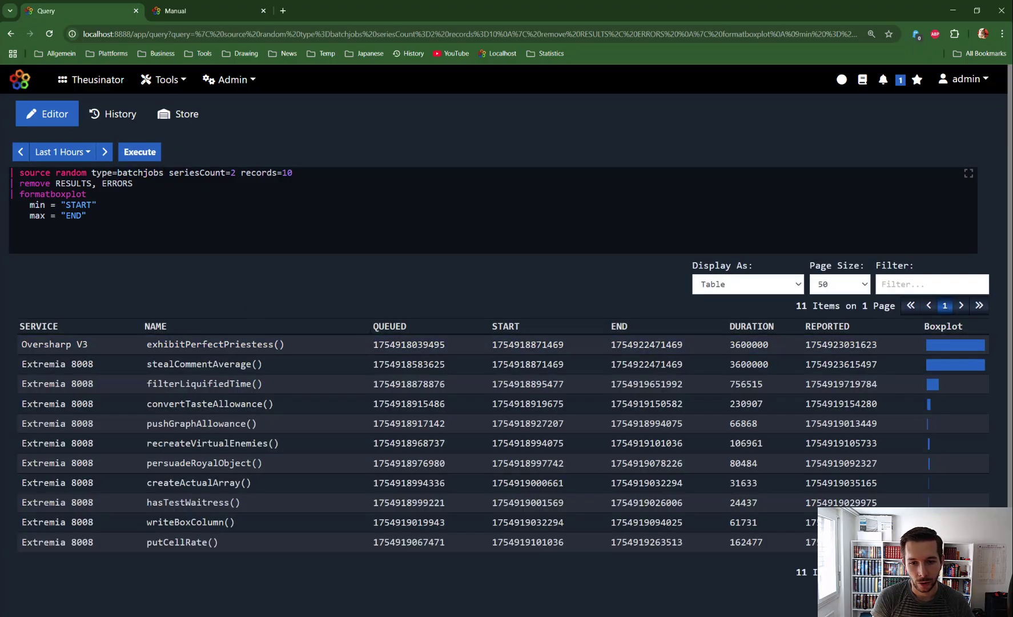
Examine the QUEUED, START, END and REPORTED time columns in the result table.
{"action": "left_click", "coordinate": [343, 339]}
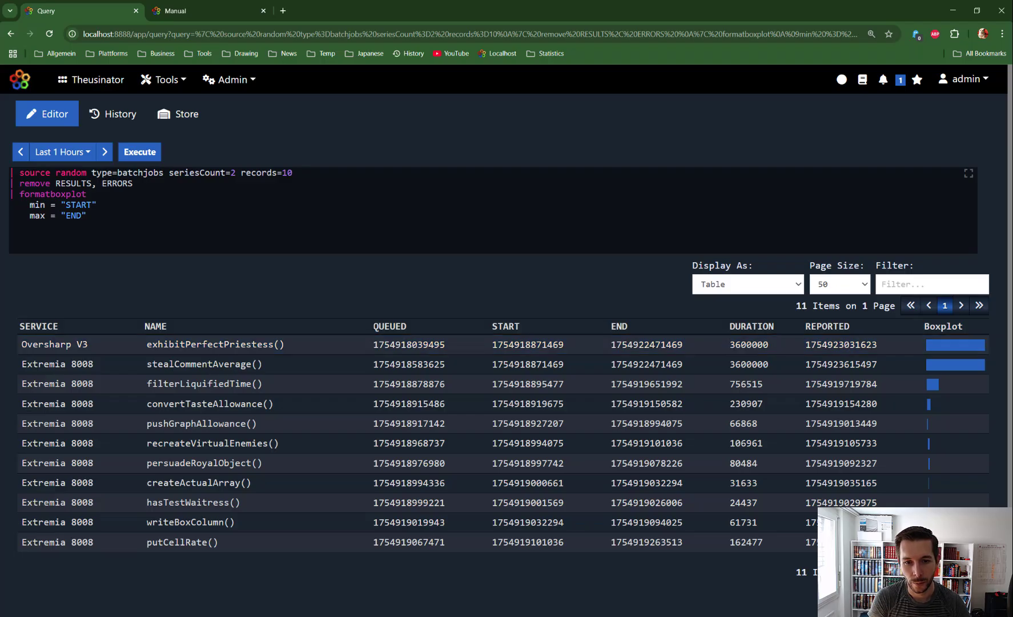
{"action": "double_click", "coordinate": [392, 326]}
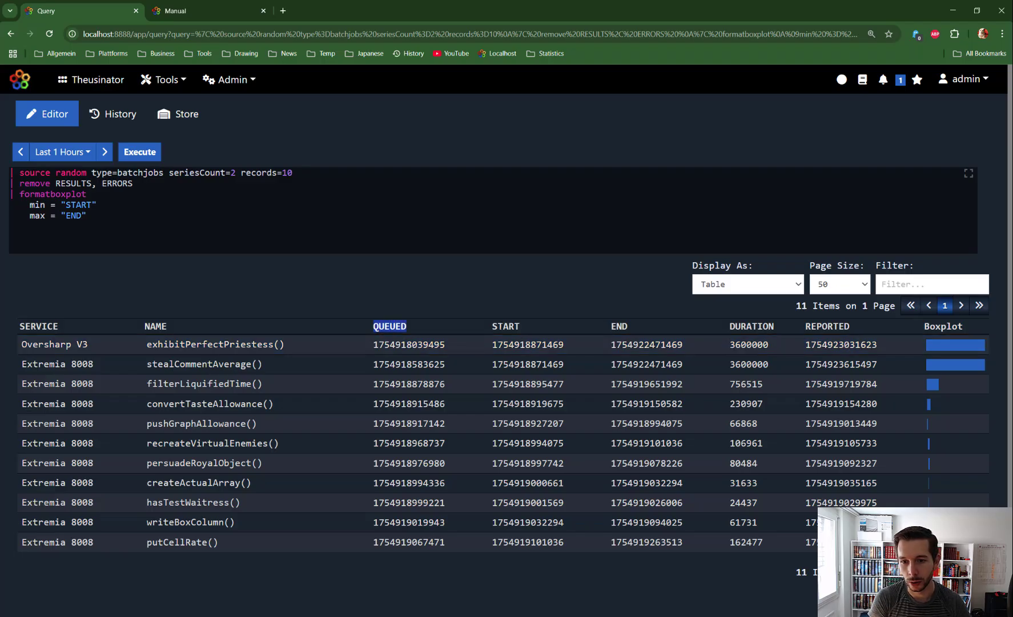
{"action": "double_click", "coordinate": [506, 326]}
{"action": "double_click", "coordinate": [619, 326]}
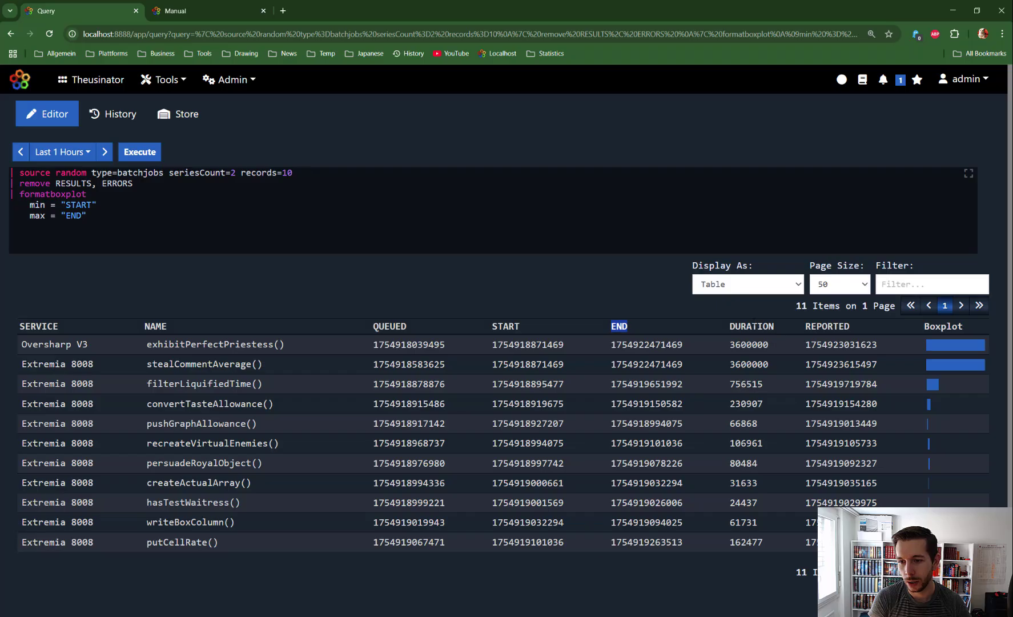
{"action": "double_click", "coordinate": [827, 326]}
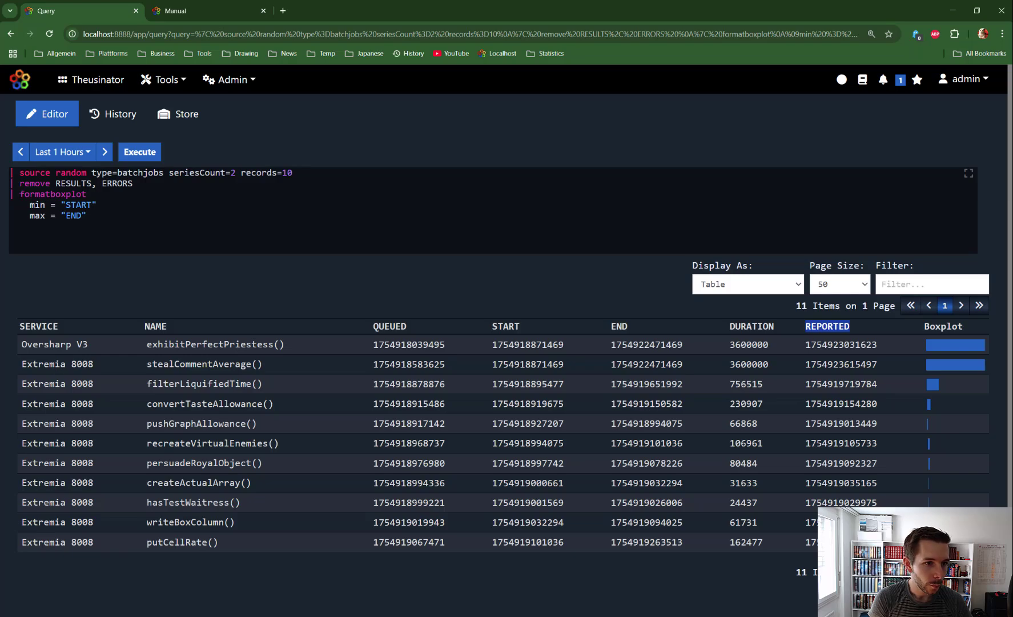
Compare the formatboxplot min and max fields in the query with the START values and boxplot of the first result row.
{"action": "left_click_drag", "start_coordinate": [20, 194], "coordinate": [87, 194]}
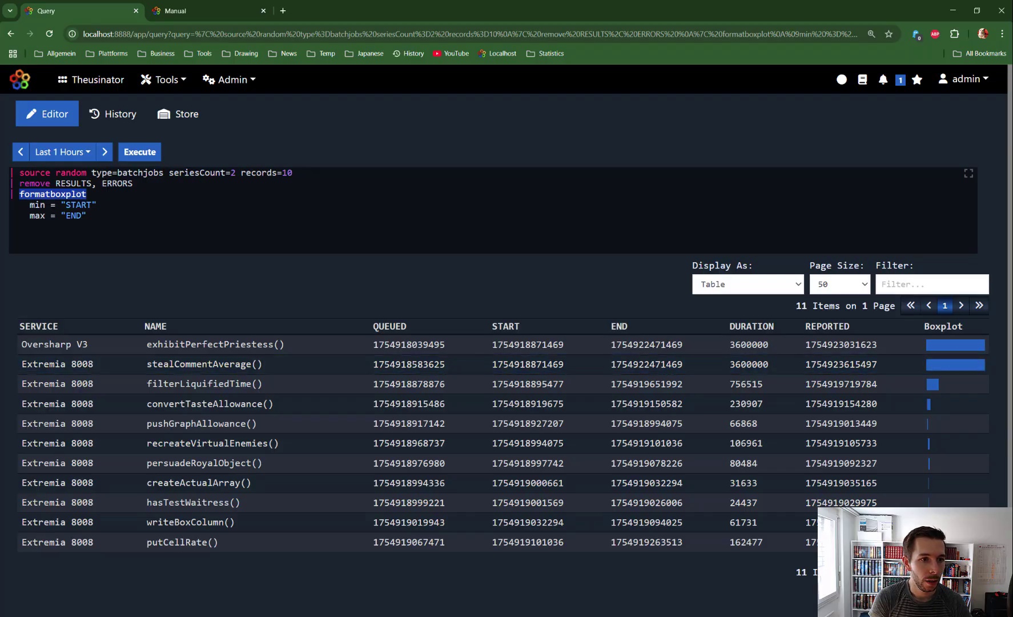
{"action": "left_click_drag", "start_coordinate": [30, 205], "coordinate": [92, 205]}
{"action": "double_click", "coordinate": [79, 205]}
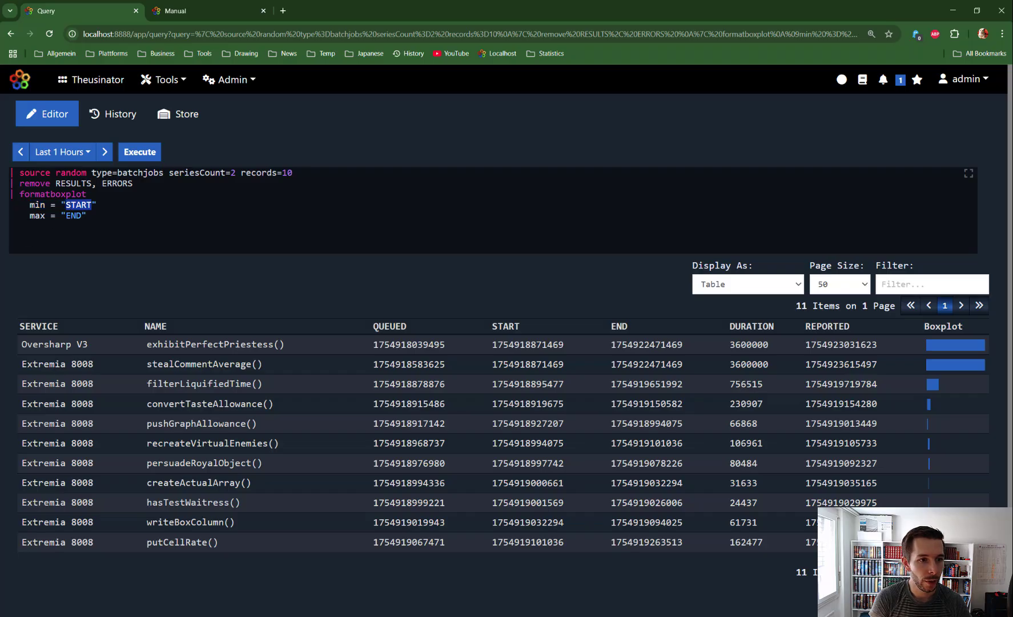
{"action": "left_click_drag", "start_coordinate": [29, 215], "coordinate": [86, 216]}
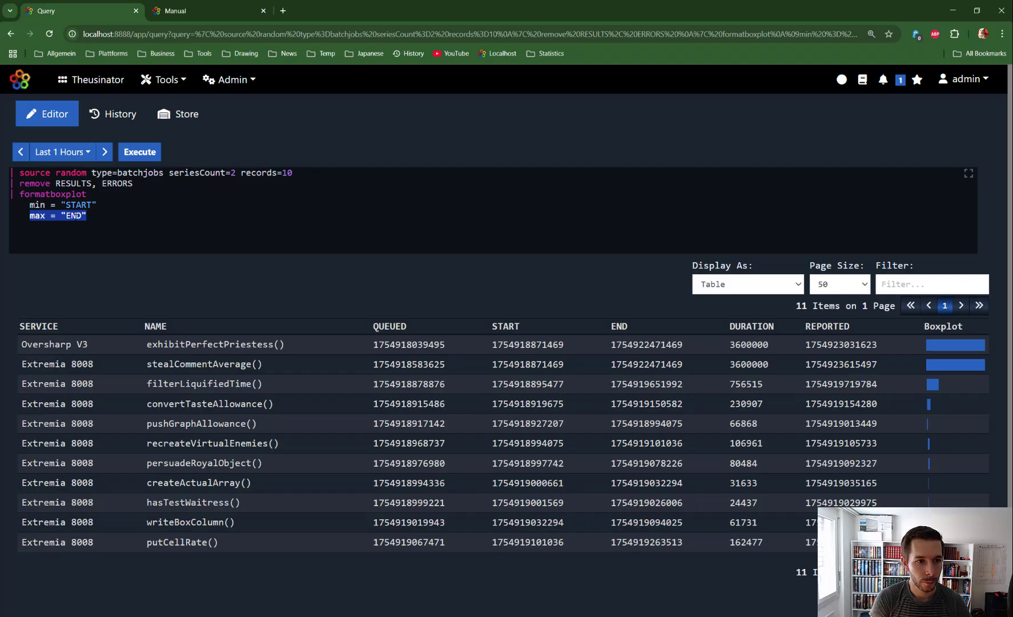
{"action": "double_click", "coordinate": [74, 215]}
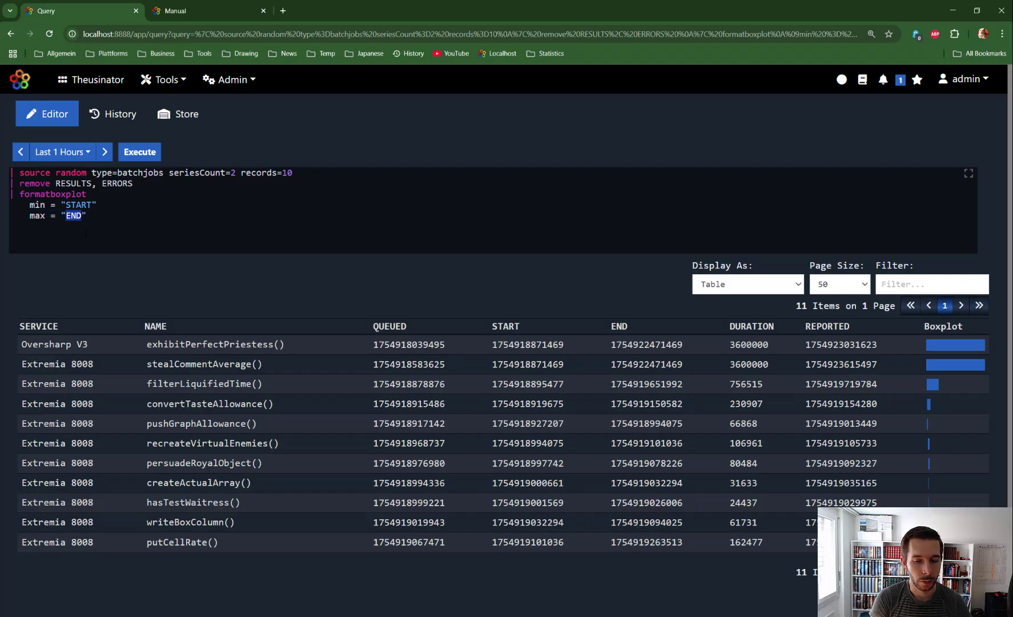
{"action": "double_click", "coordinate": [78, 205]}
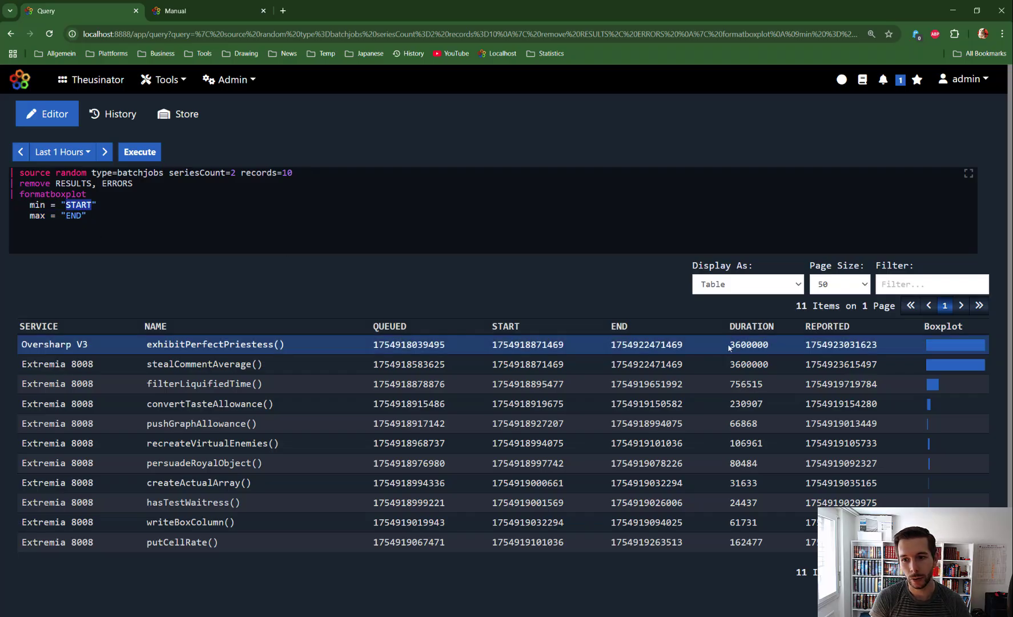
{"action": "double_click", "coordinate": [510, 345]}
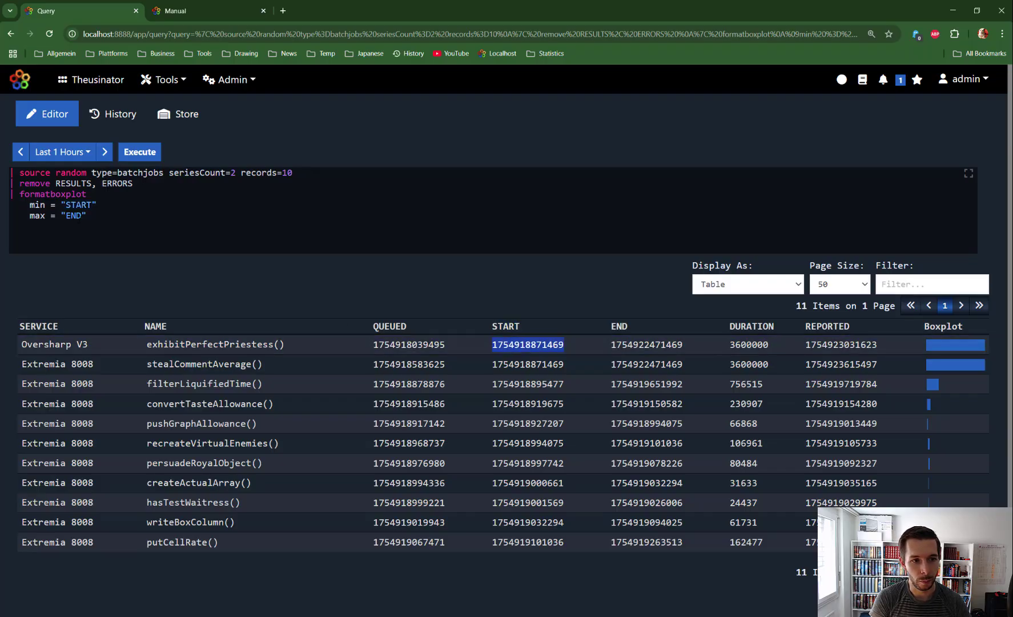
{"action": "double_click", "coordinate": [78, 216]}
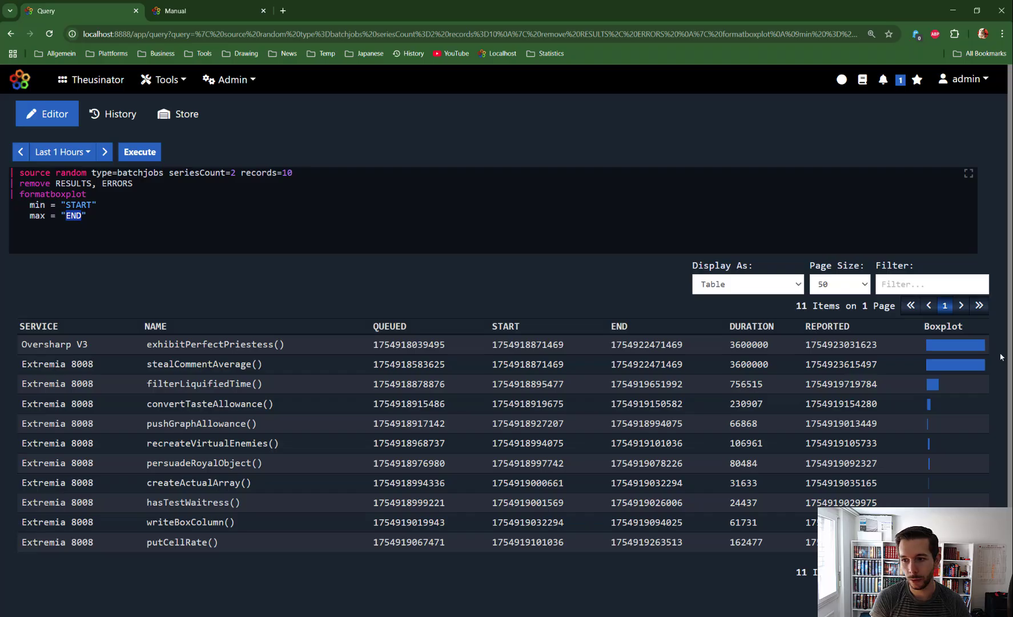
{"action": "mouse_move", "coordinate": [938, 348]}
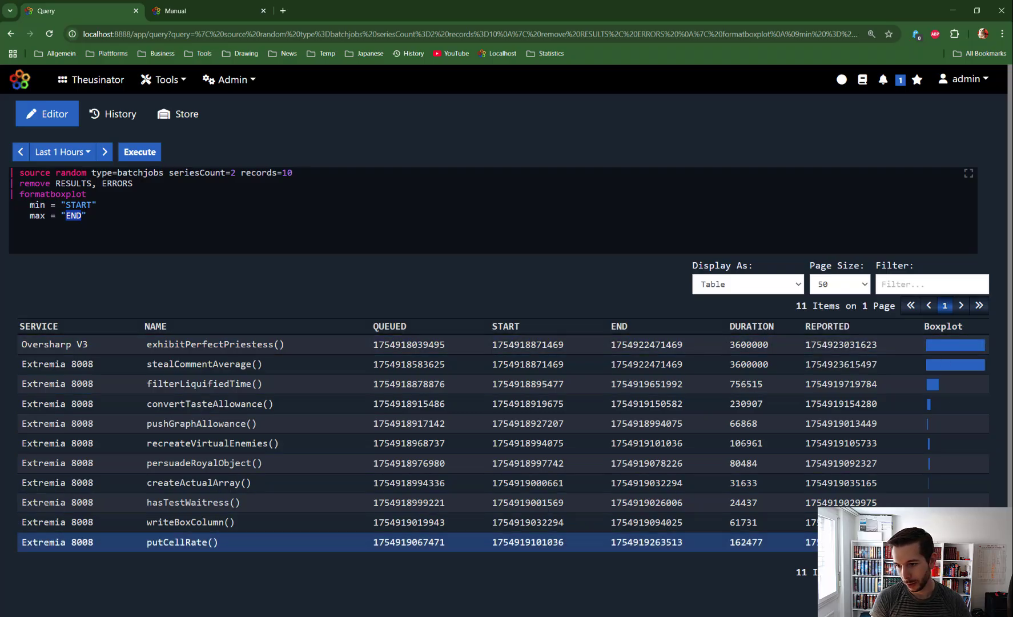
Copy the Formatting Timestamps example from the manual of the formatboxplot command.
{"action": "left_click", "coordinate": [150, 218]}
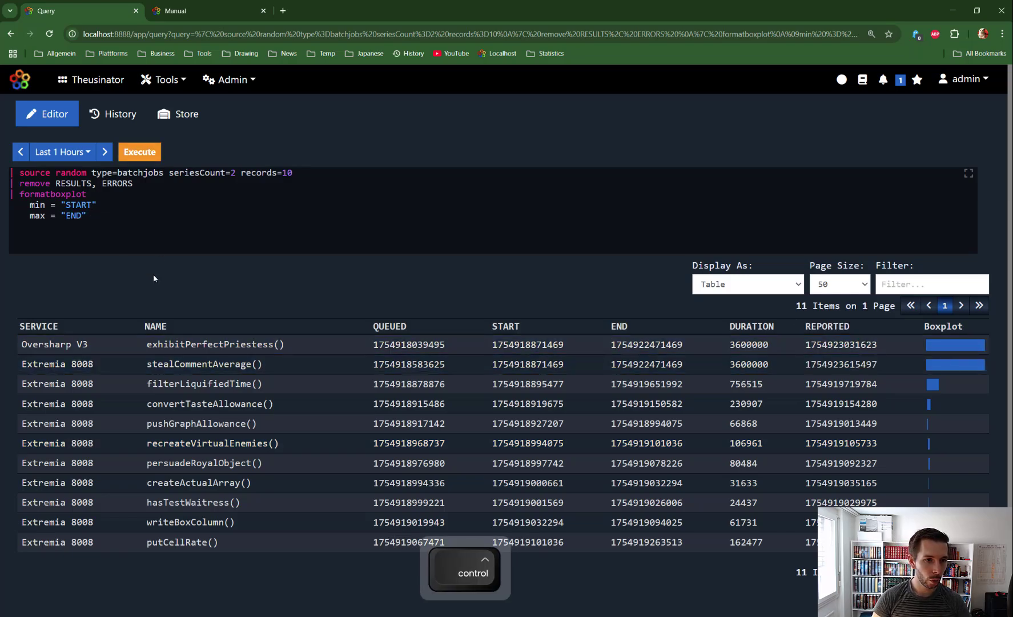
{"action": "key", "text": "ctrl+Return"}
{"action": "key", "text": "ctrl+space"}
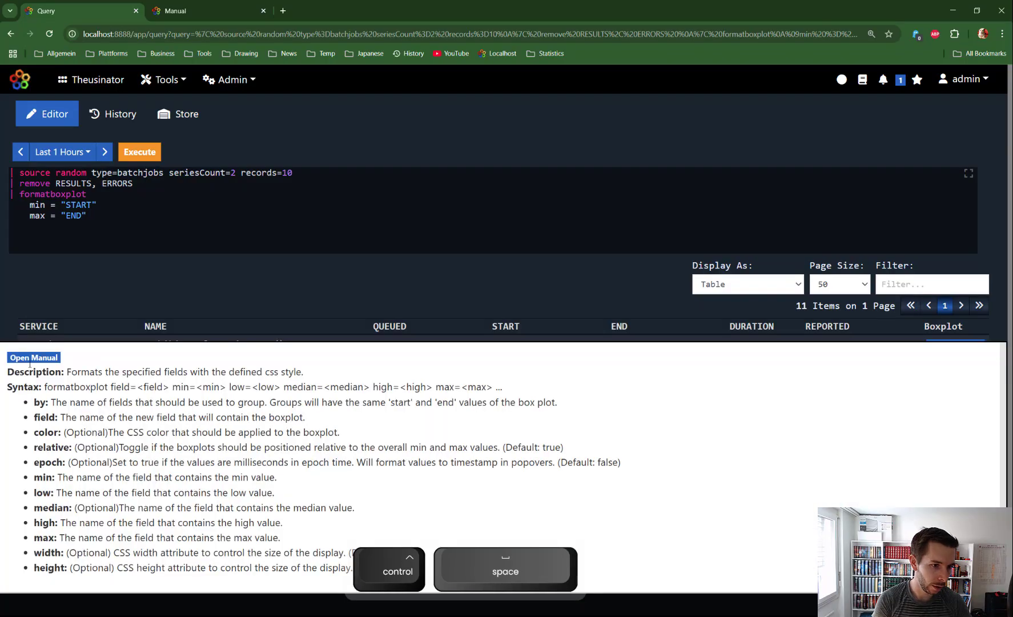
{"action": "scroll", "coordinate": [114, 459], "scroll_direction": "down", "scroll_amount": 2}
{"action": "scroll", "coordinate": [114, 459], "scroll_direction": "down", "scroll_amount": 7}
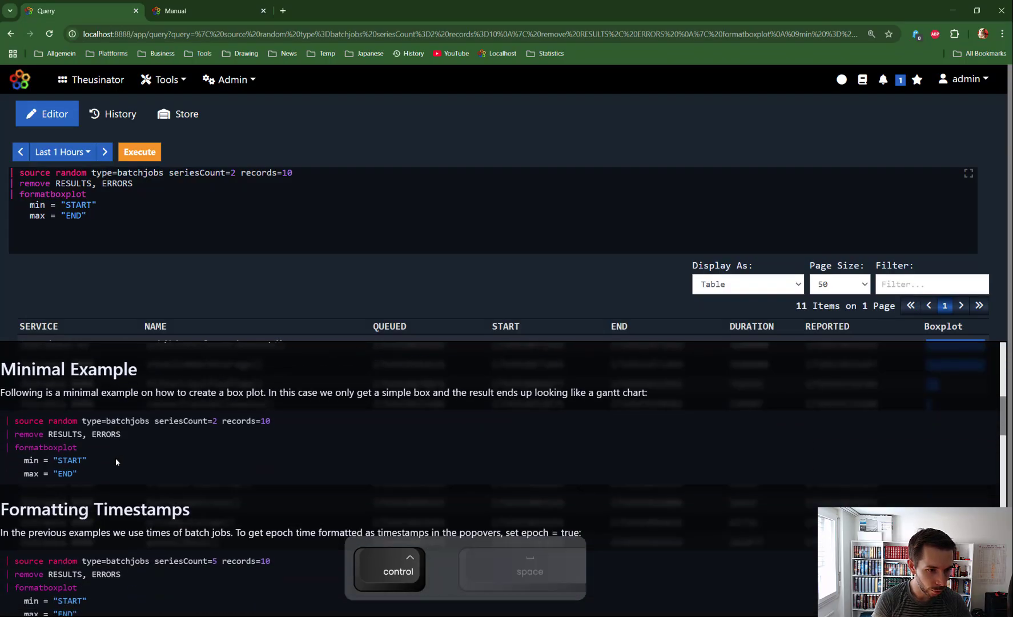
{"action": "left_click_drag", "start_coordinate": [6, 457], "coordinate": [110, 537]}
{"action": "key", "text": "ctrl+c"}
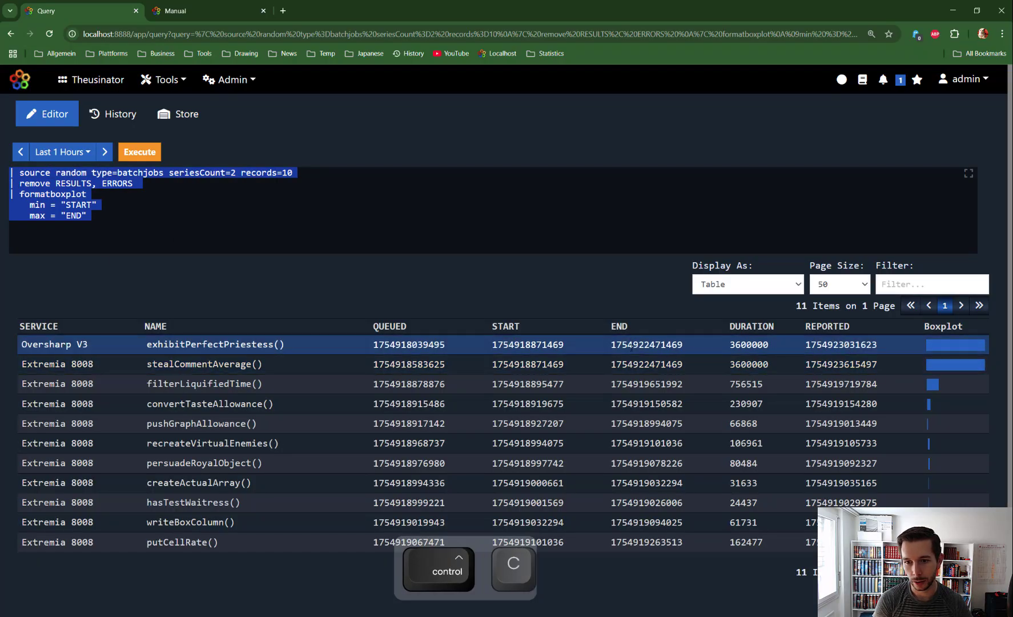
Replace the whole query with the copied example containing epoch = true, execute it and inspect the first row's boxplot details.
{"action": "mouse_move", "coordinate": [951, 346]}
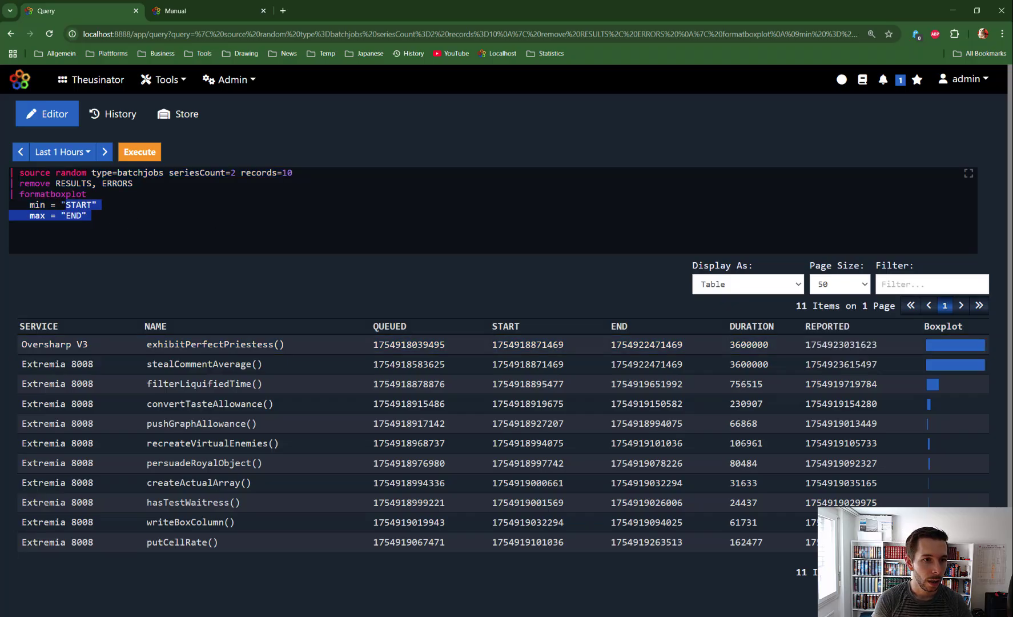
{"action": "key", "text": "ctrl+a"}
{"action": "key", "text": "ctrl+v"}
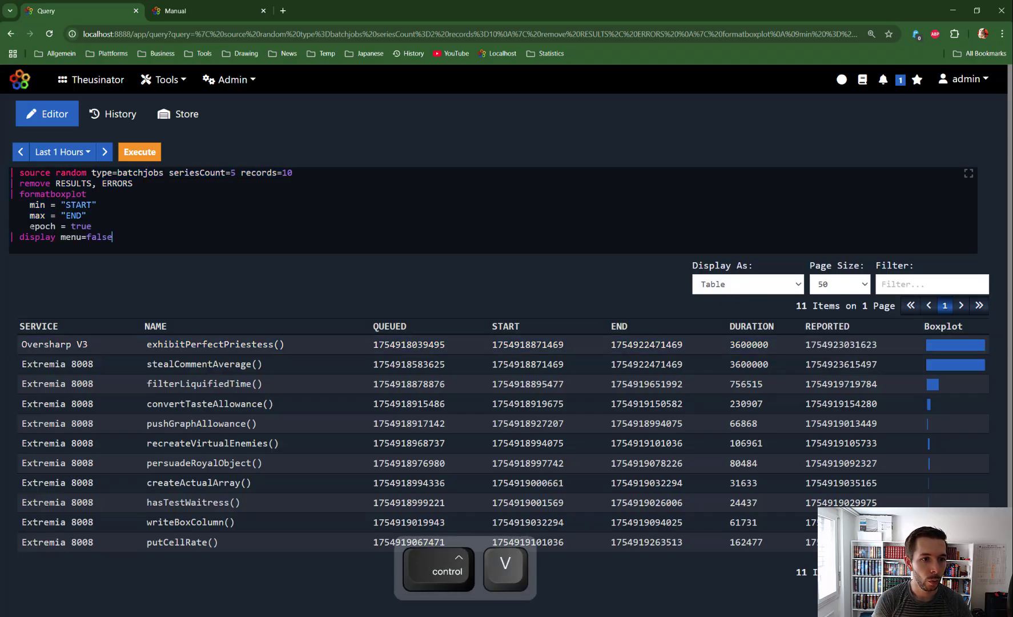
{"action": "left_click_drag", "start_coordinate": [30, 227], "coordinate": [97, 227]}
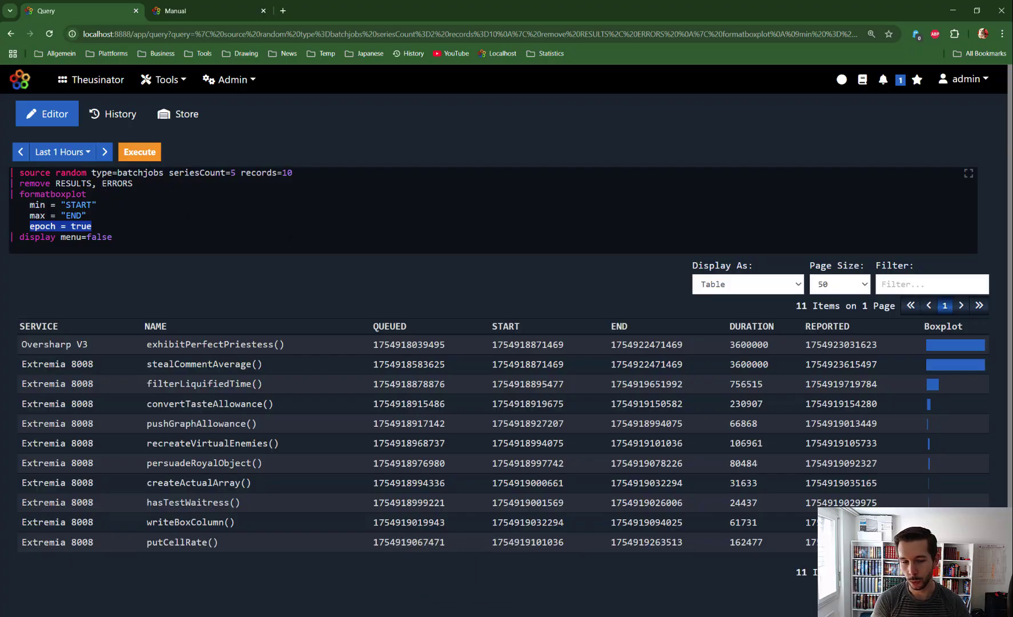
{"action": "left_click", "coordinate": [144, 156]}
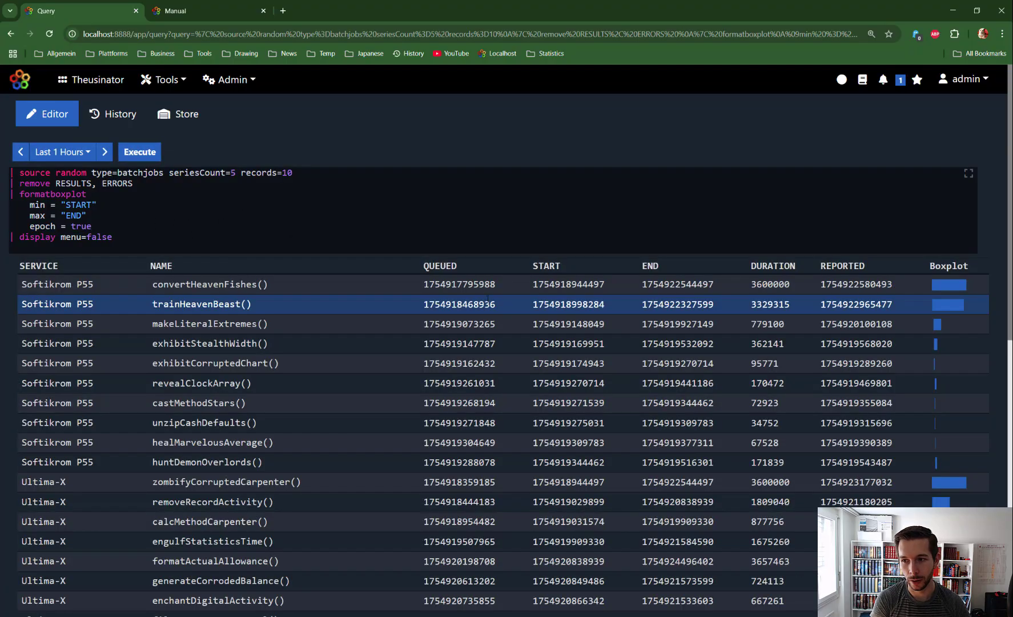
{"action": "mouse_move", "coordinate": [953, 290]}
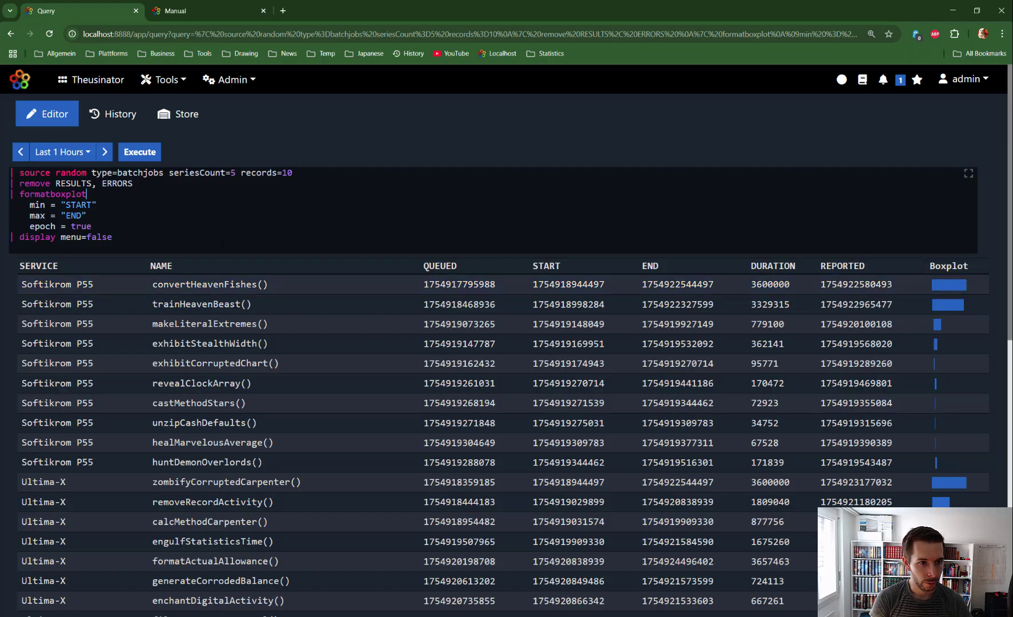
Replace the whole query with the Coloring By Groups example from the formatboxplot manual.
{"action": "key", "text": "ctrl+space"}
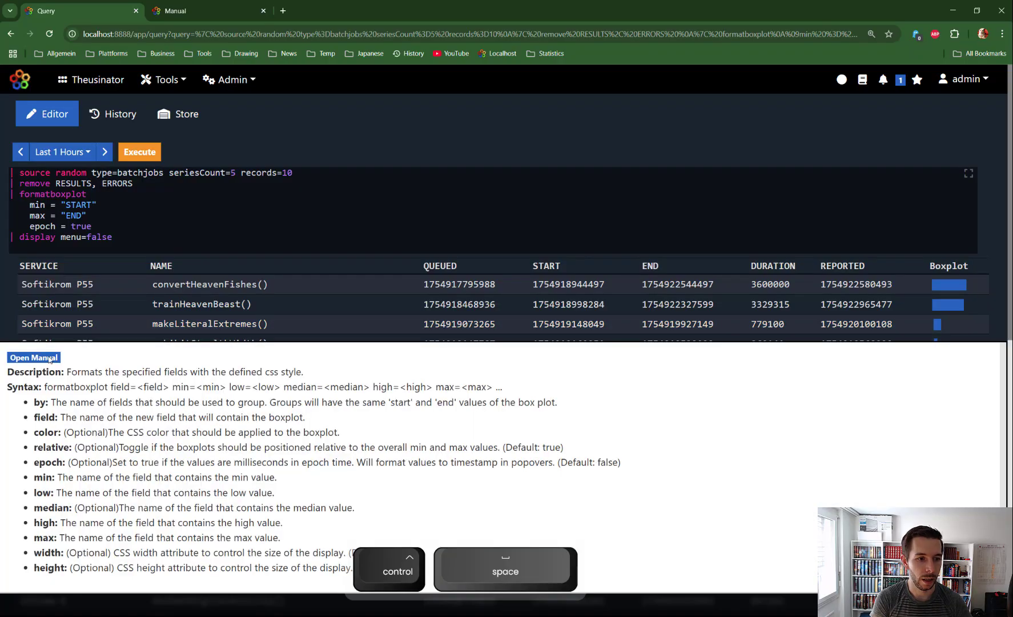
{"action": "left_click", "coordinate": [26, 357]}
{"action": "scroll", "coordinate": [239, 398], "scroll_direction": "down", "scroll_amount": 10}
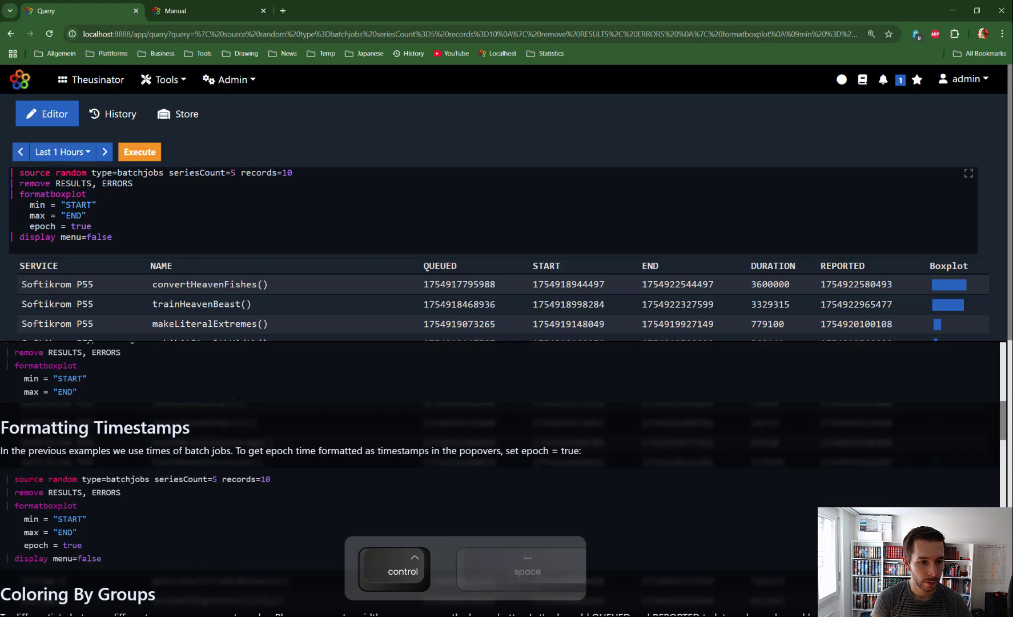
{"action": "scroll", "coordinate": [238, 398], "scroll_direction": "down", "scroll_amount": 3}
{"action": "scroll", "coordinate": [239, 398], "scroll_direction": "down", "scroll_amount": 1}
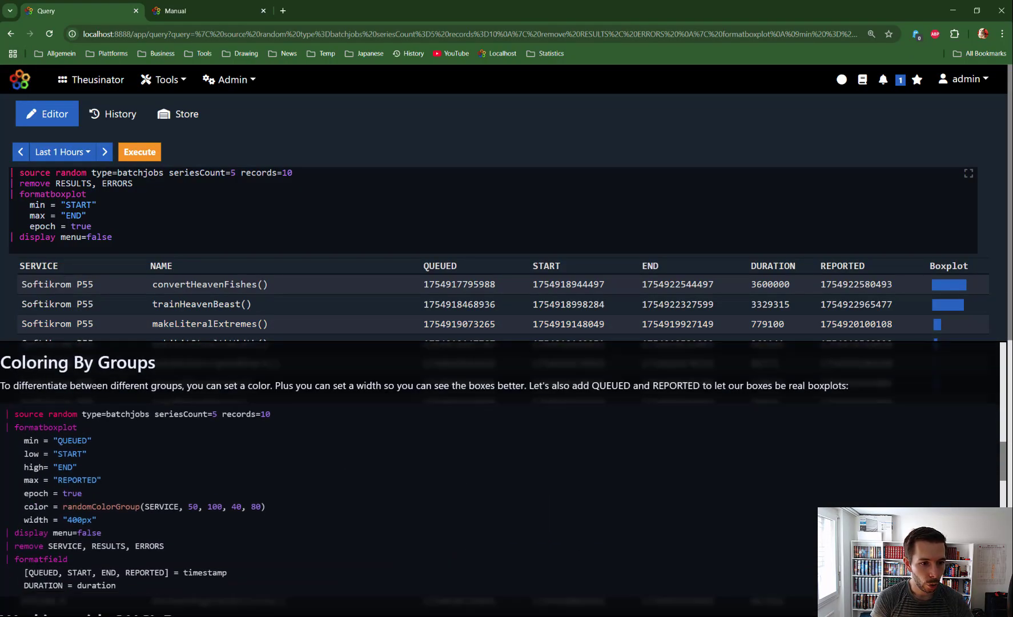
{"action": "left_click_drag", "start_coordinate": [6, 409], "coordinate": [172, 422]}
{"action": "scroll", "coordinate": [97, 461], "scroll_direction": "down", "scroll_amount": 3}
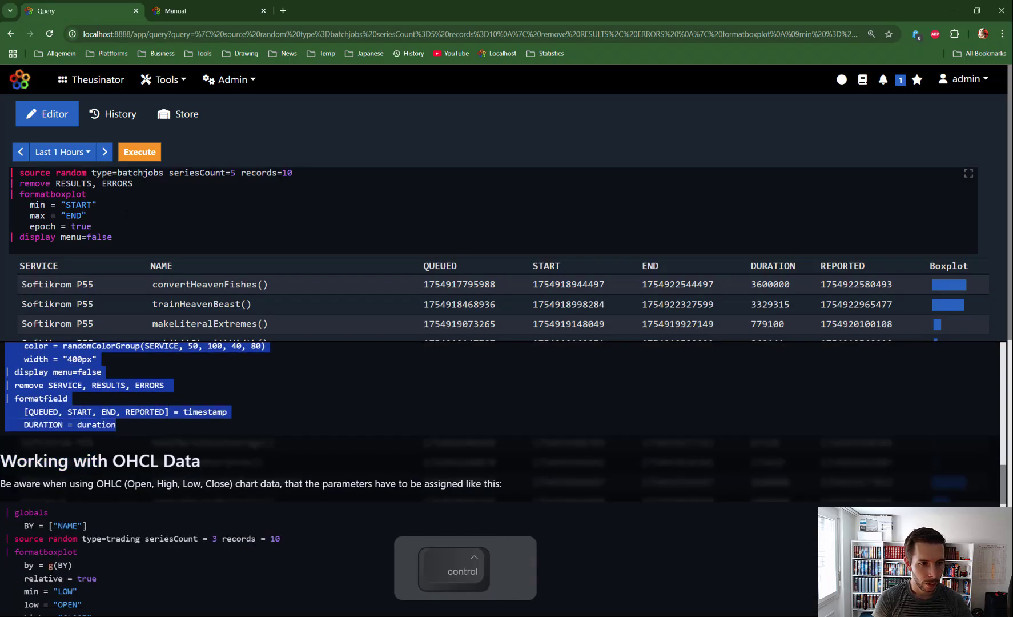
{"action": "key", "text": "ctrl+c"}
{"action": "left_click_drag", "start_coordinate": [132, 237], "coordinate": [10, 173]}
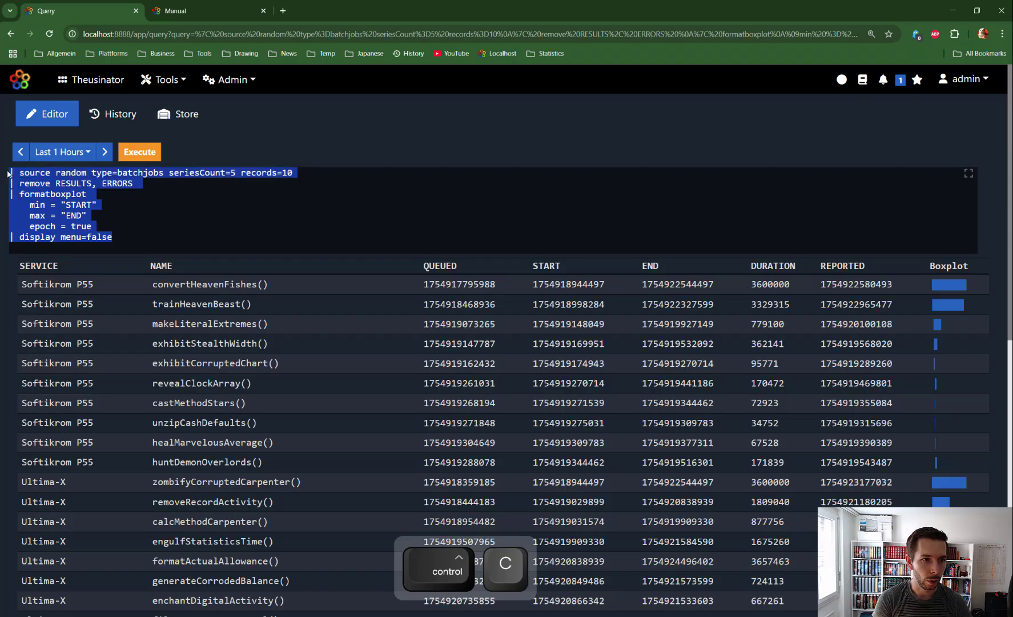
{"action": "key", "text": "ctrl+v"}
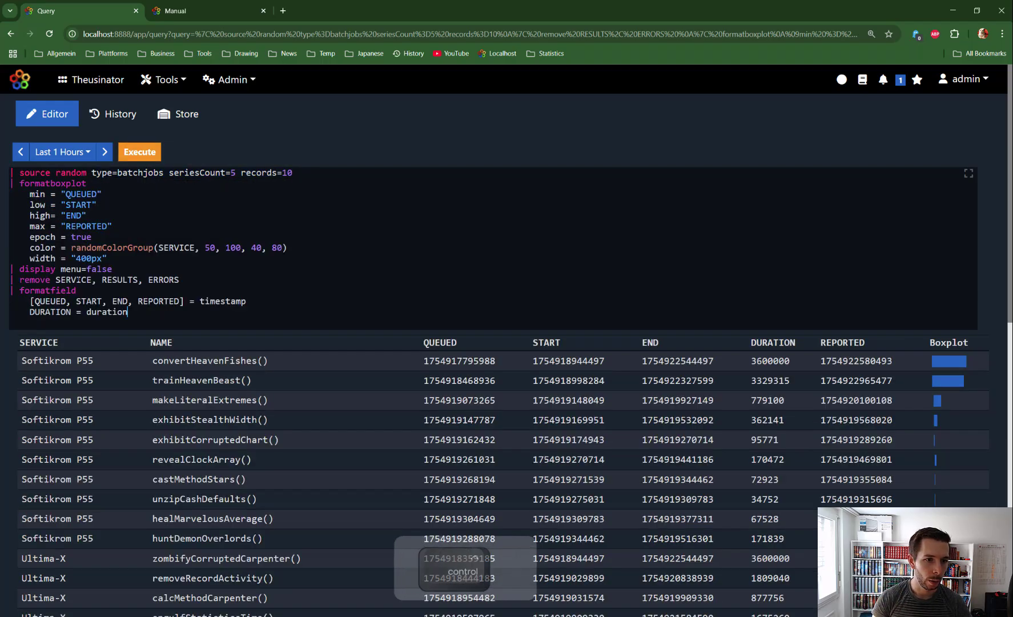
Take SERVICE out of the remove command so only RESULTS and ERRORS are removed, and execute the query.
{"action": "left_click_drag", "start_coordinate": [91, 280], "coordinate": [55, 280]}
{"action": "key", "text": "Delete"}
{"action": "key", "text": "Delete"}
{"action": "key", "text": "Delete"}
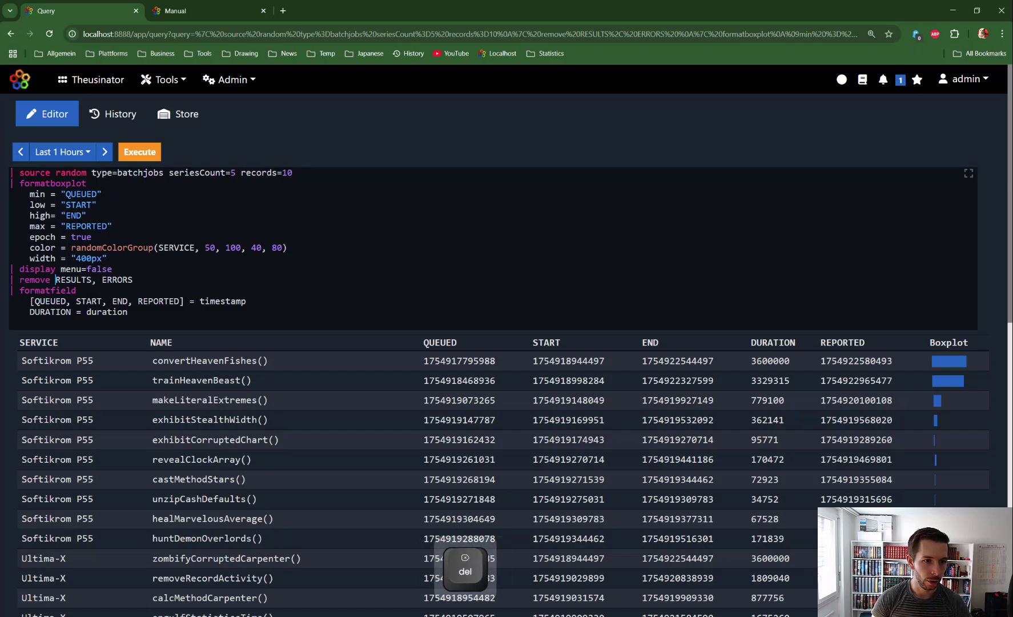
{"action": "left_click", "coordinate": [139, 151]}
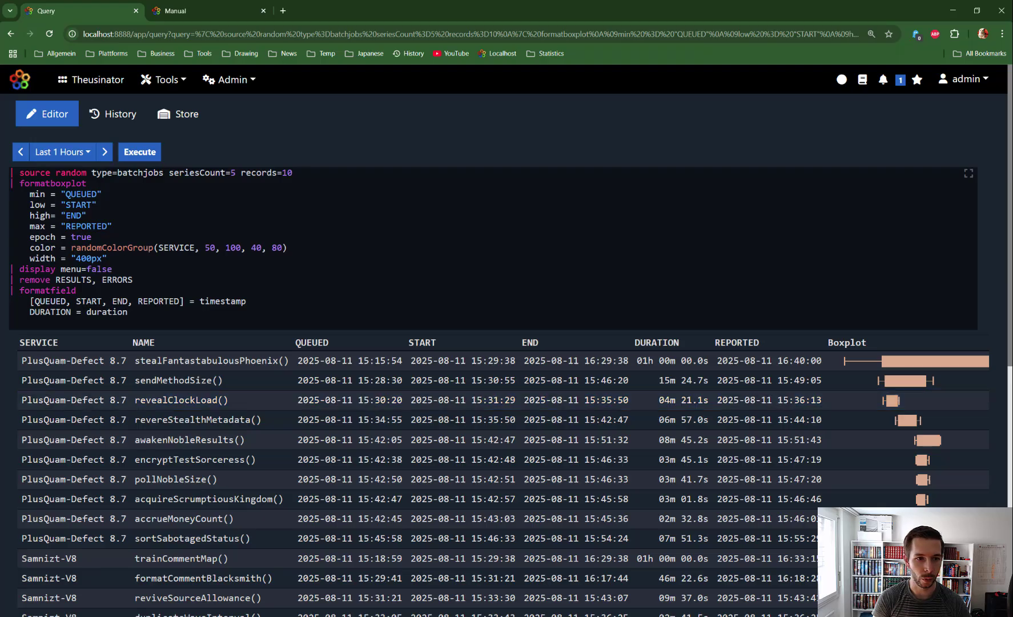
Examine how randomColorGroup on the SERVICE field colors the boxplots of each service throughout the result table.
{"action": "left_click_drag", "start_coordinate": [70, 247], "coordinate": [153, 247]}
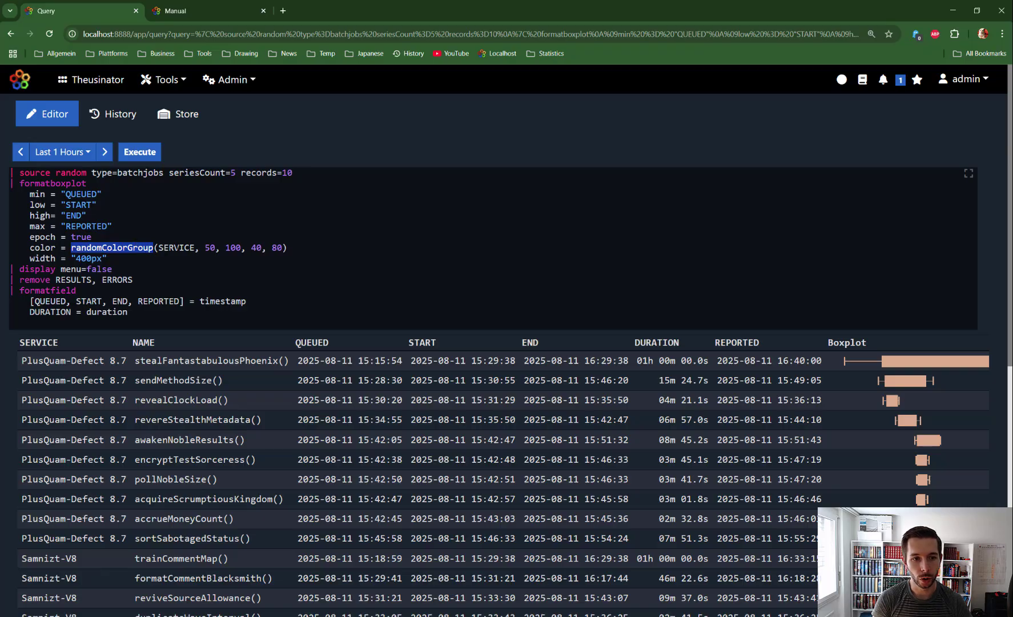
{"action": "double_click", "coordinate": [178, 248]}
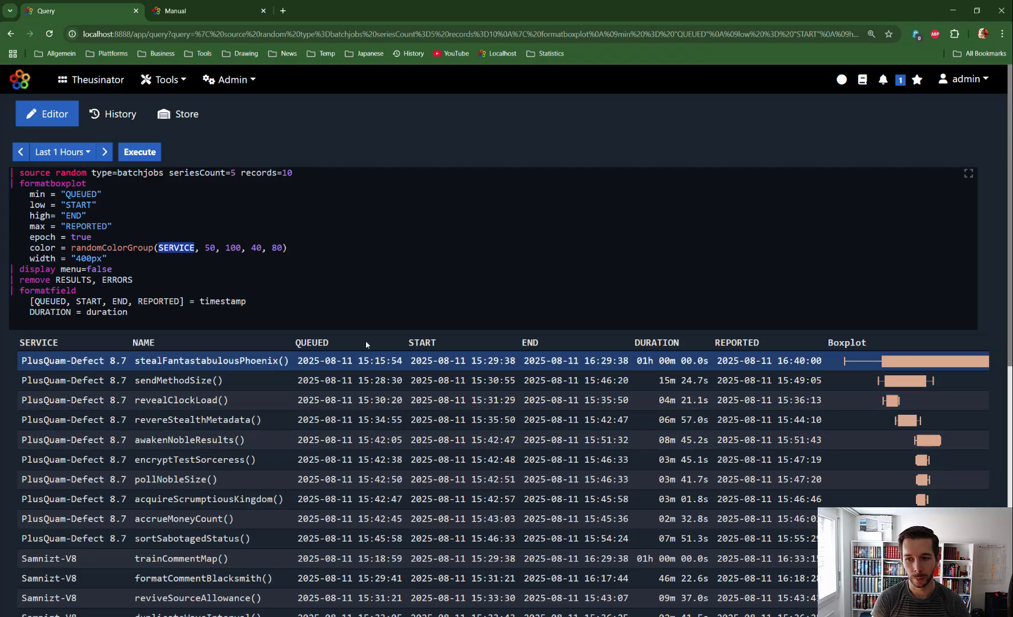
{"action": "scroll", "coordinate": [366, 344], "scroll_direction": "down", "scroll_amount": 3}
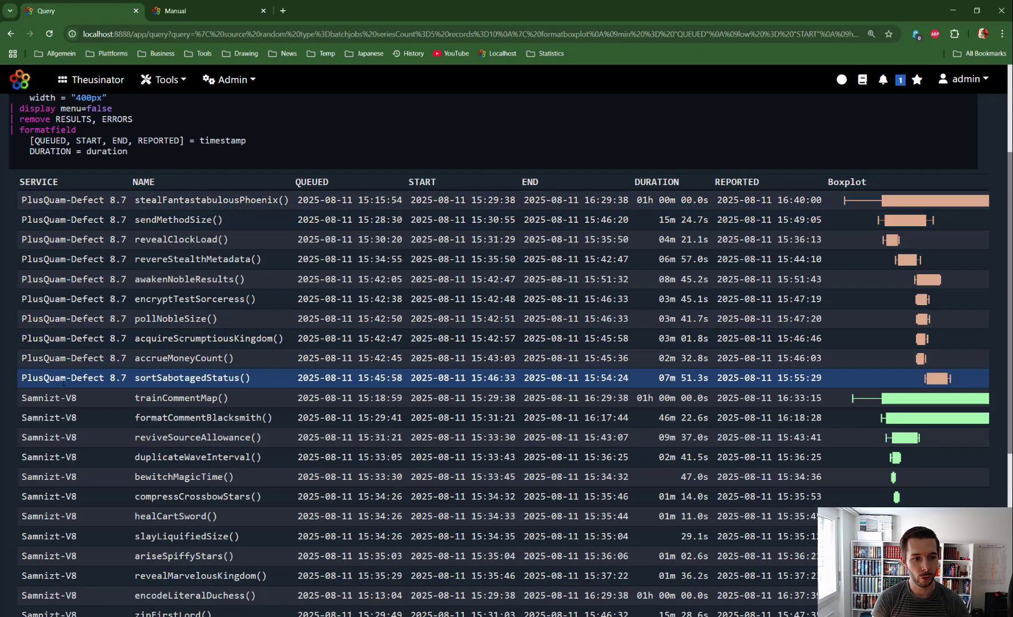
{"action": "scroll", "coordinate": [926, 290], "scroll_direction": "down", "scroll_amount": 3}
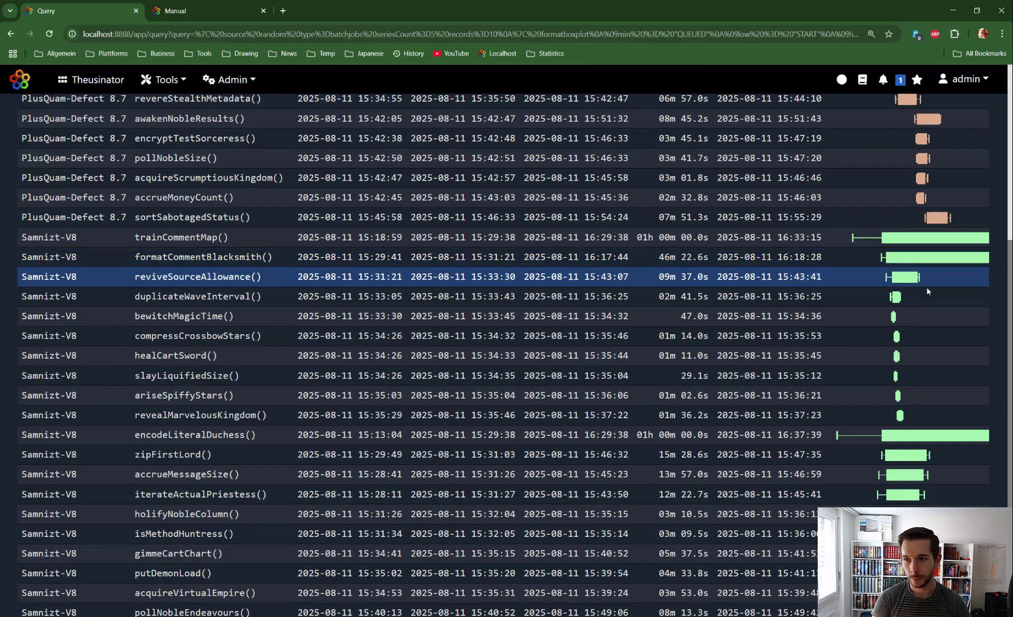
{"action": "scroll", "coordinate": [925, 328], "scroll_direction": "right", "scroll_amount": 2}
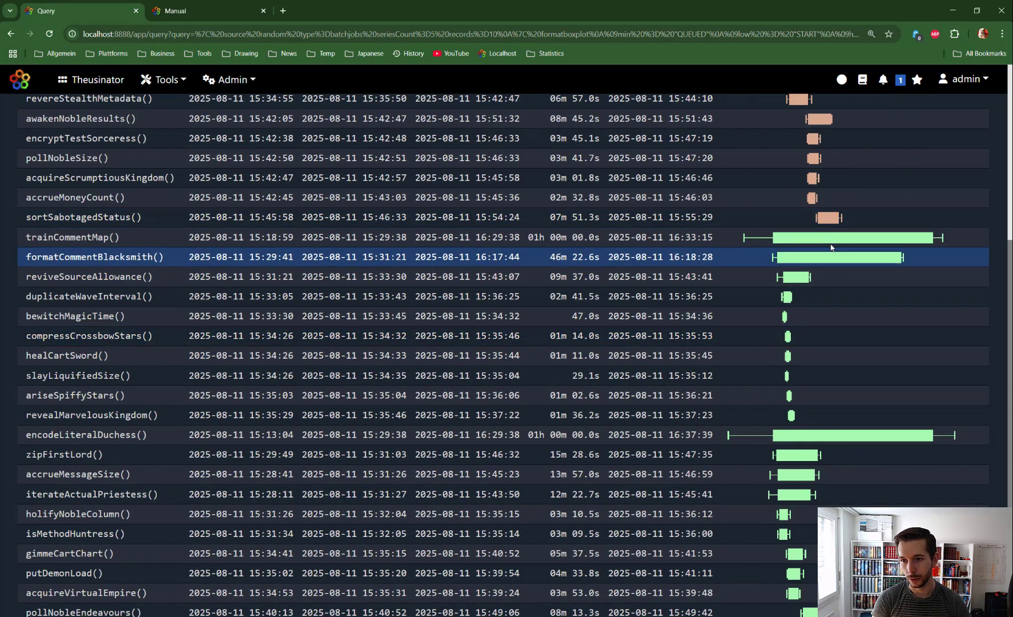
{"action": "scroll", "coordinate": [540, 343], "scroll_direction": "down", "scroll_amount": 1}
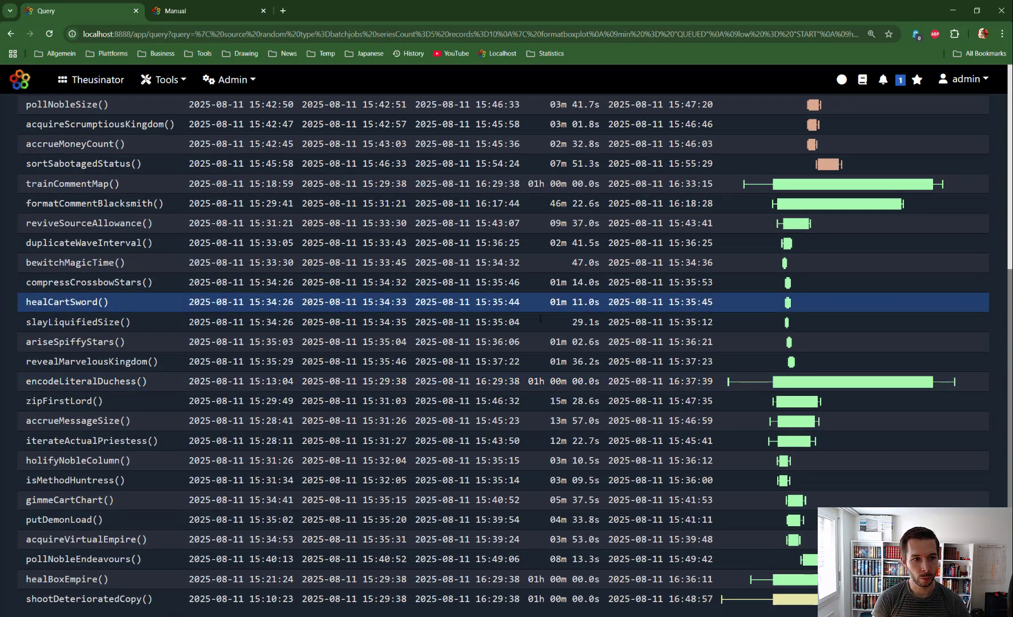
{"action": "scroll", "coordinate": [540, 319], "scroll_direction": "down", "scroll_amount": 2}
{"action": "scroll", "coordinate": [833, 356], "scroll_direction": "left", "scroll_amount": 2}
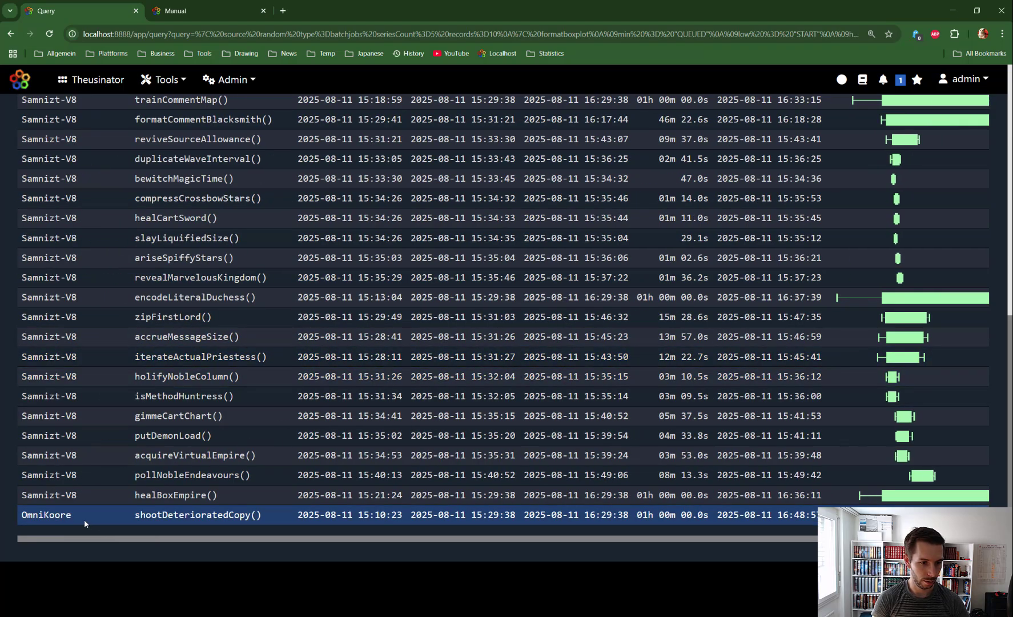
{"action": "mouse_move", "coordinate": [857, 515]}
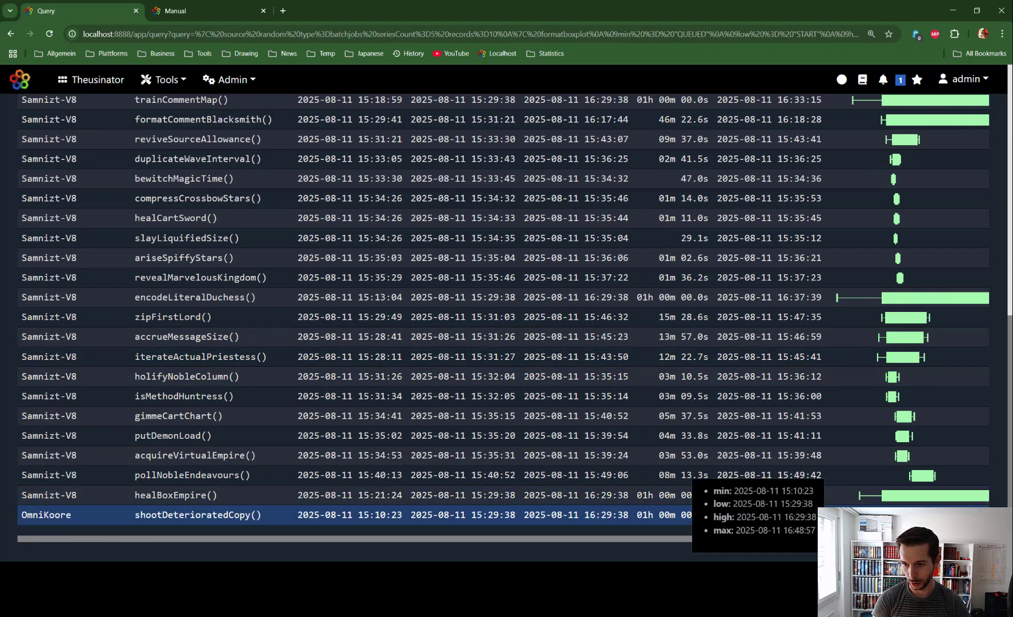
{"action": "scroll", "coordinate": [917, 408], "scroll_direction": "up", "scroll_amount": 3}
{"action": "scroll", "coordinate": [915, 409], "scroll_direction": "down", "scroll_amount": 3}
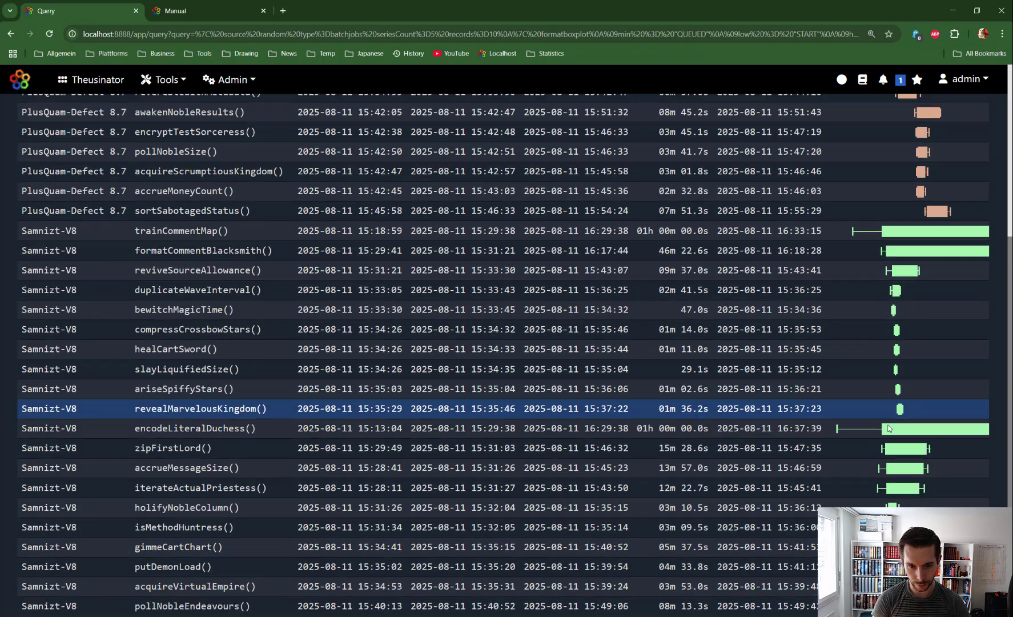
{"action": "scroll", "coordinate": [388, 337], "scroll_direction": "up", "scroll_amount": 5}
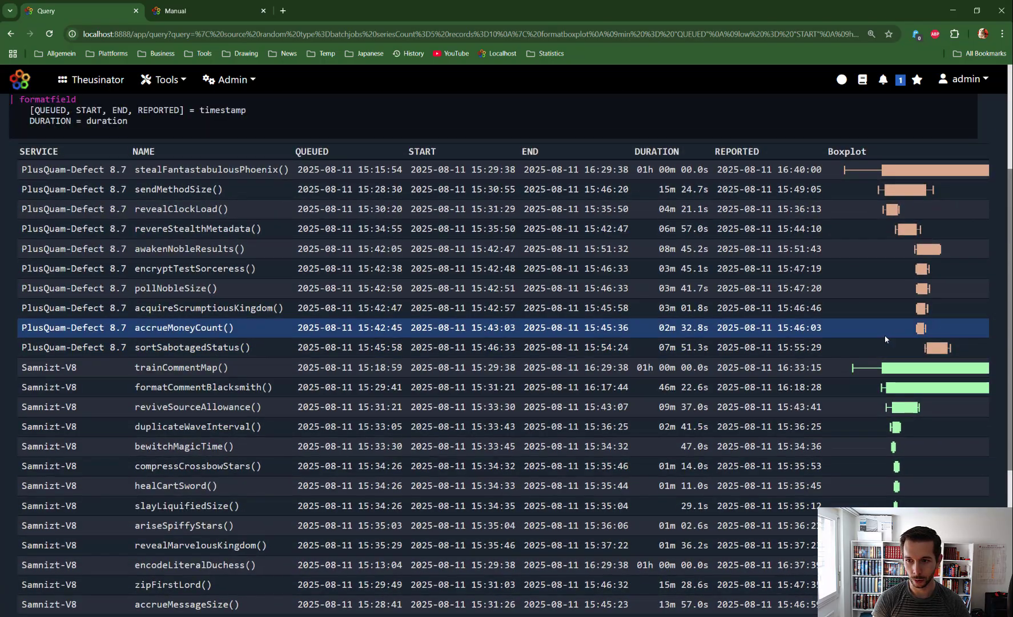
{"action": "scroll", "coordinate": [361, 198], "scroll_direction": "up", "scroll_amount": 4}
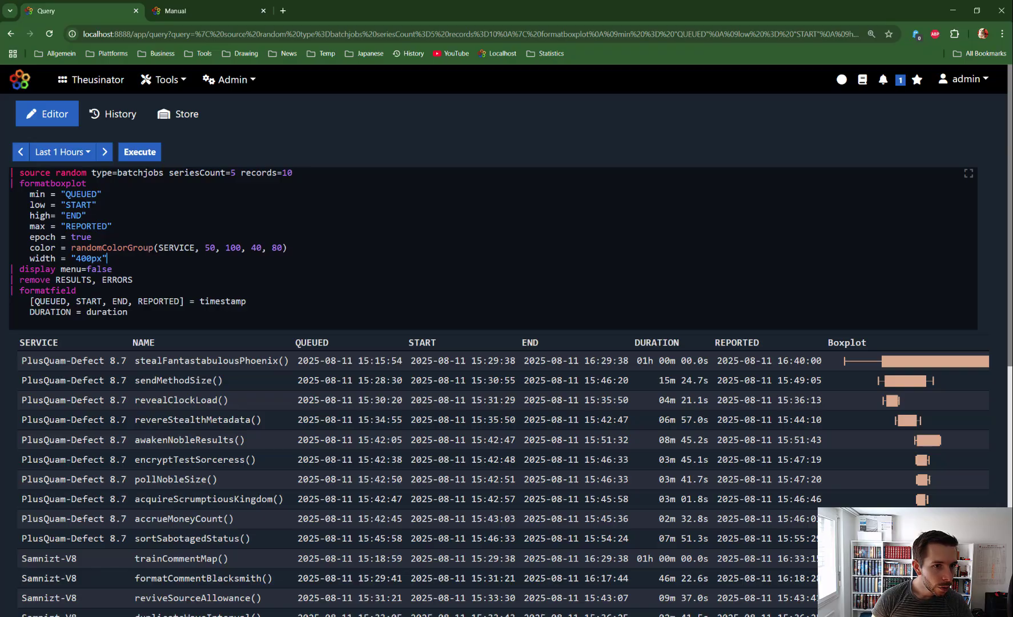
Compare the min, low, high and max fields QUEUED, START, END and REPORTED in the query with the boxplots in the results.
{"action": "scroll", "coordinate": [908, 440], "scroll_direction": "right", "scroll_amount": 3}
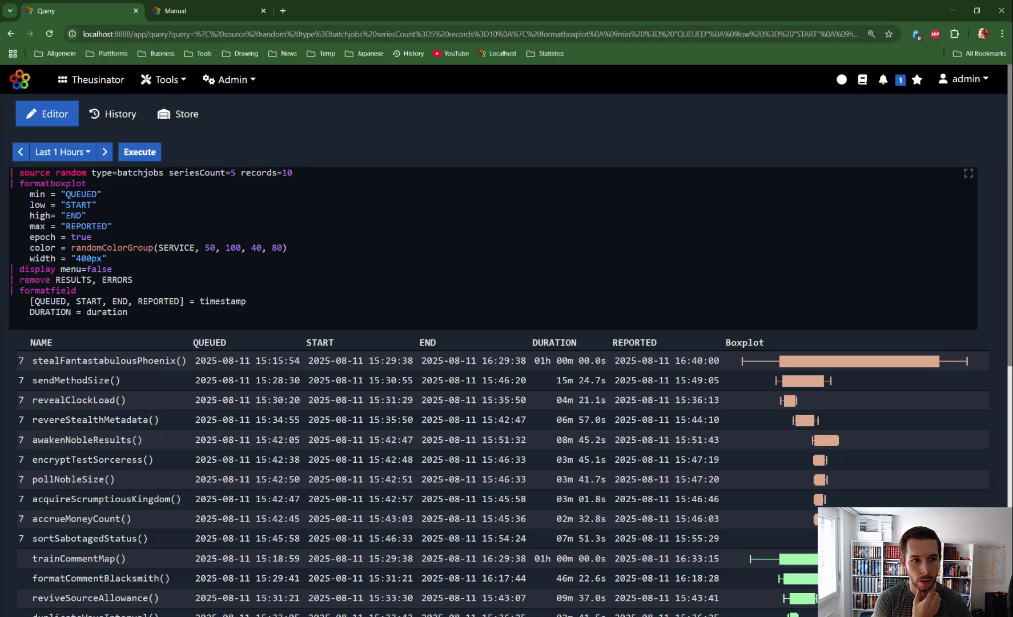
{"action": "double_click", "coordinate": [81, 194]}
{"action": "left_click", "coordinate": [48, 205]}
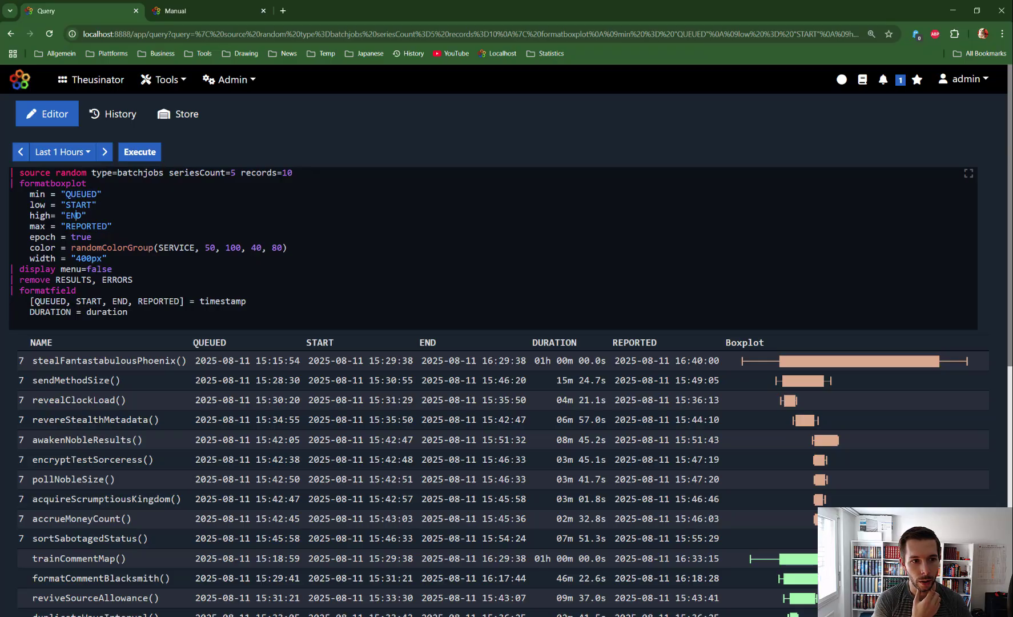
{"action": "double_click", "coordinate": [74, 215]}
{"action": "double_click", "coordinate": [84, 226]}
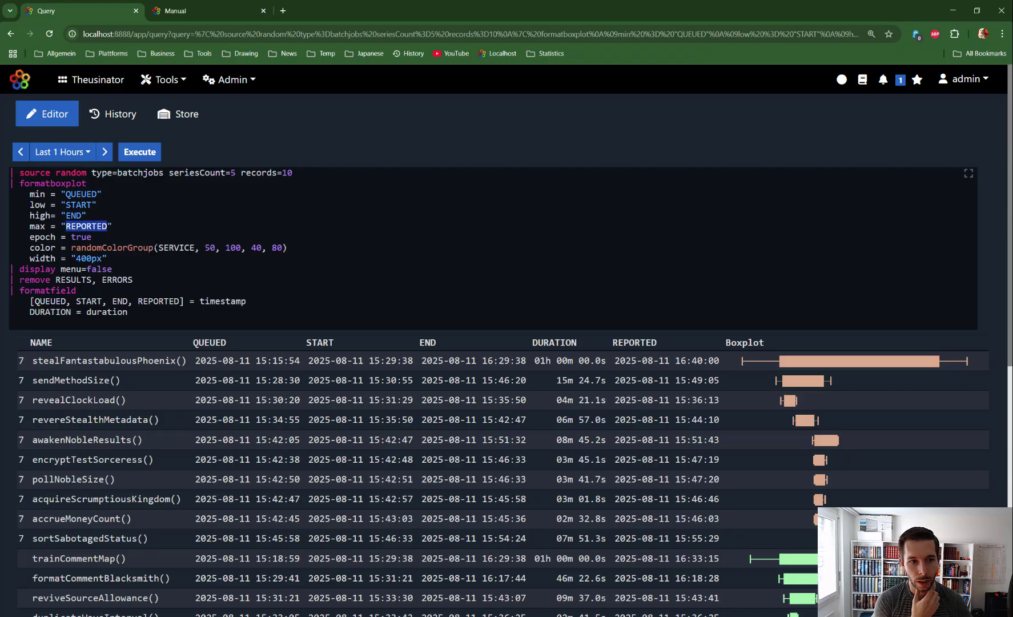
{"action": "mouse_move", "coordinate": [745, 362]}
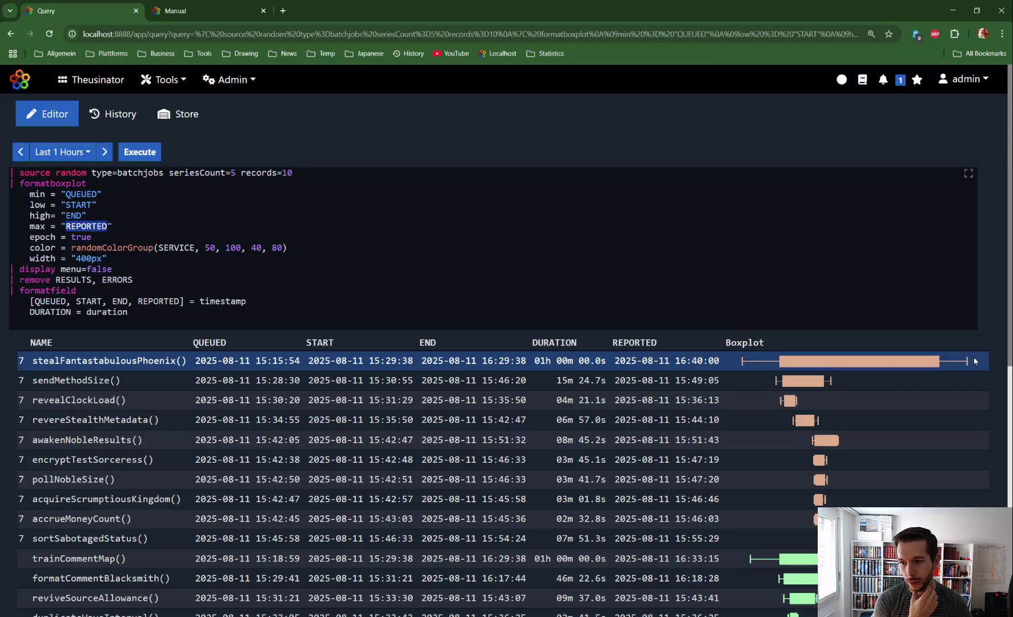
{"action": "mouse_move", "coordinate": [795, 365]}
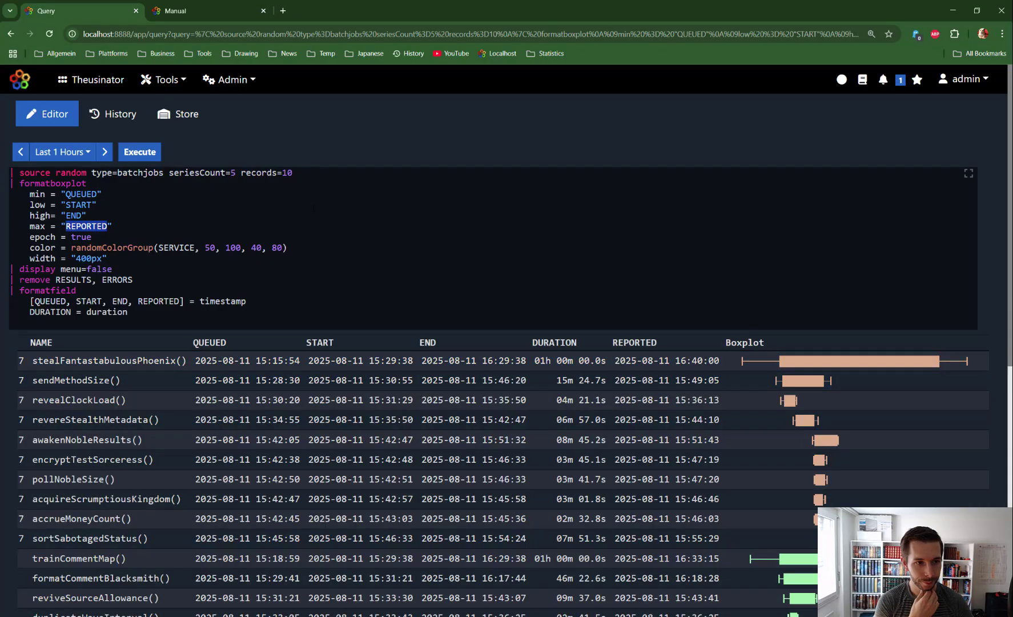
{"action": "scroll", "coordinate": [794, 308], "scroll_direction": "down", "scroll_amount": 1}
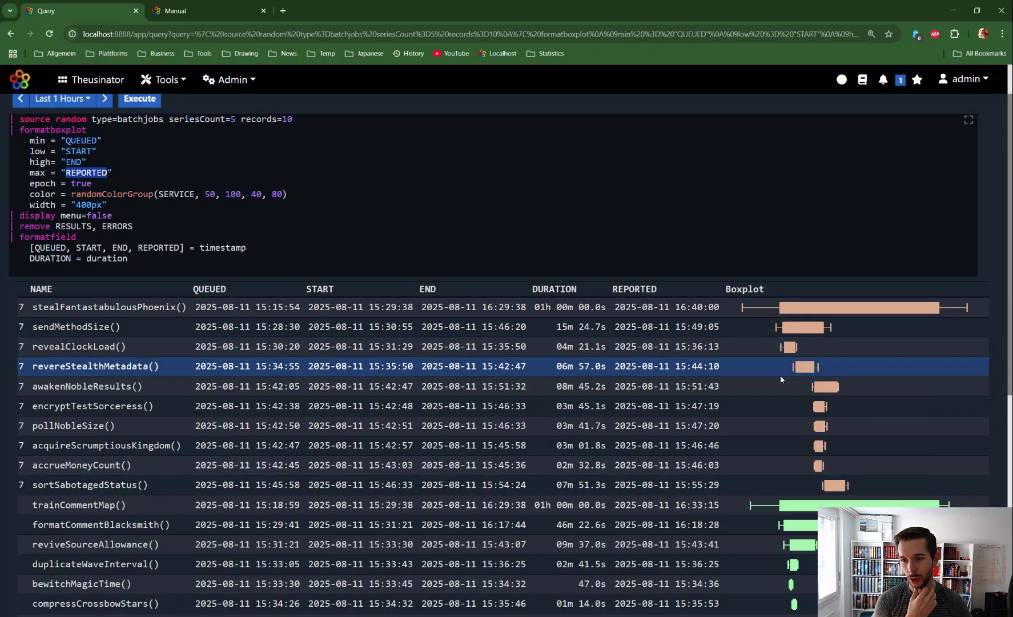
{"action": "mouse_move", "coordinate": [748, 395]}
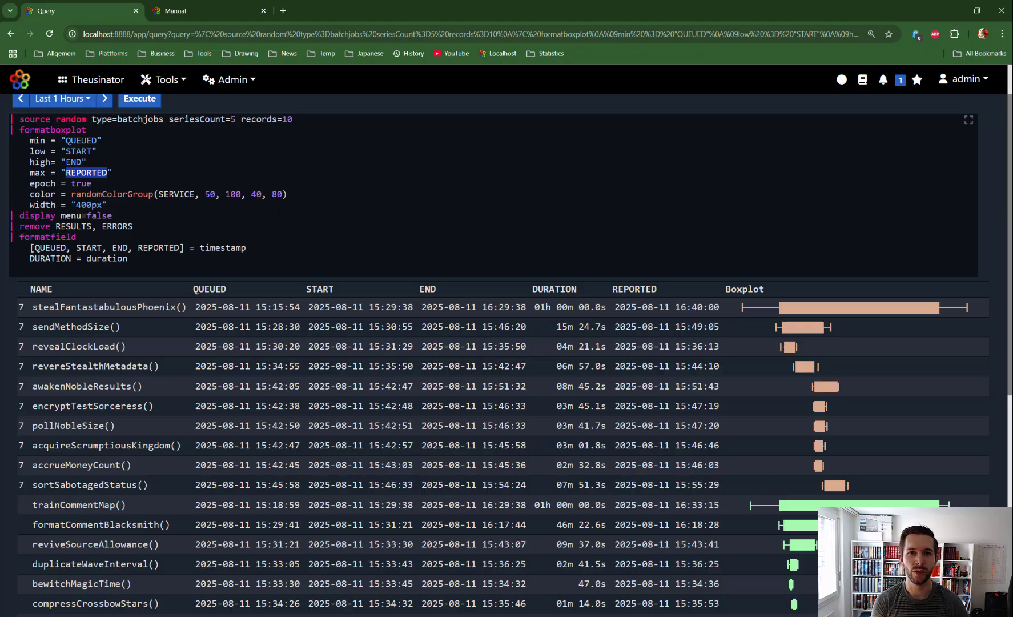
Open the formatboxplot manual from the query editor and copy the Working with OHCL Data example.
{"action": "scroll", "coordinate": [400, 194], "scroll_direction": "up", "scroll_amount": 1}
{"action": "left_click", "coordinate": [87, 183]}
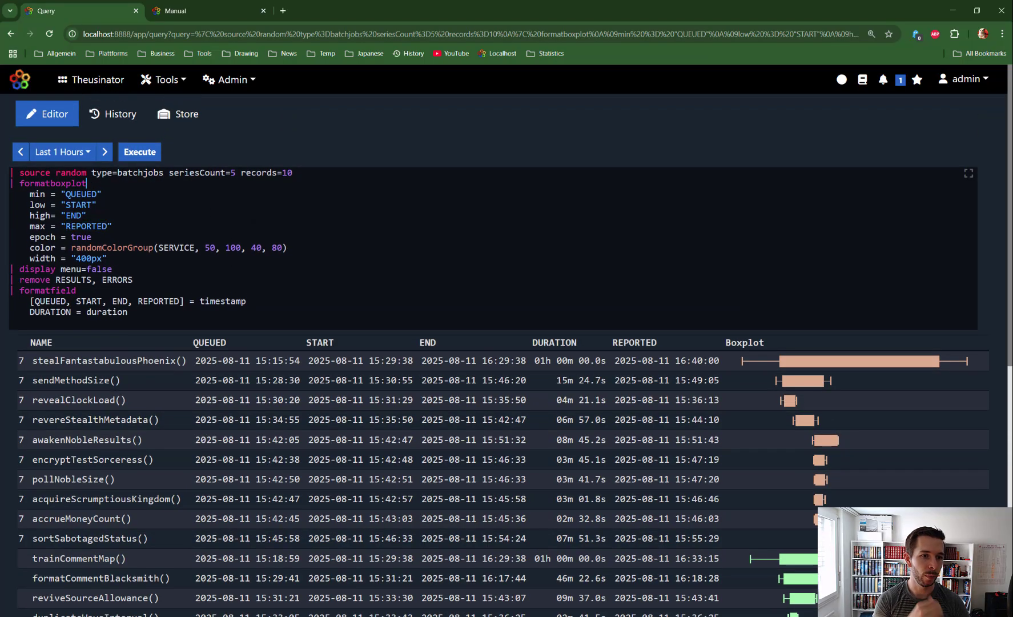
{"action": "key", "text": "ctrl+space"}
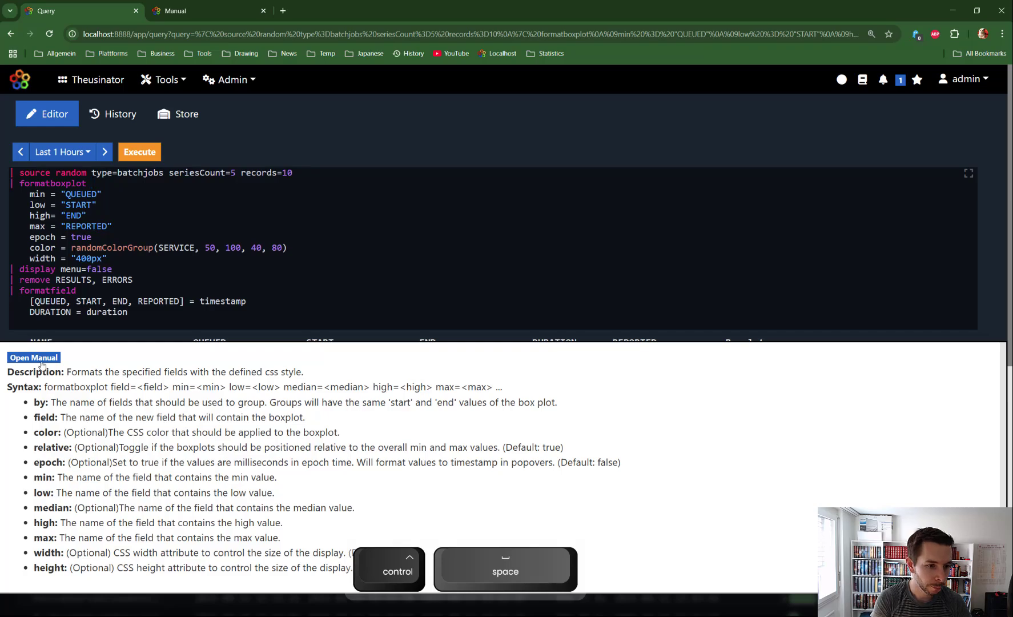
{"action": "left_click", "coordinate": [41, 360]}
{"action": "scroll", "coordinate": [168, 419], "scroll_direction": "down", "scroll_amount": 15}
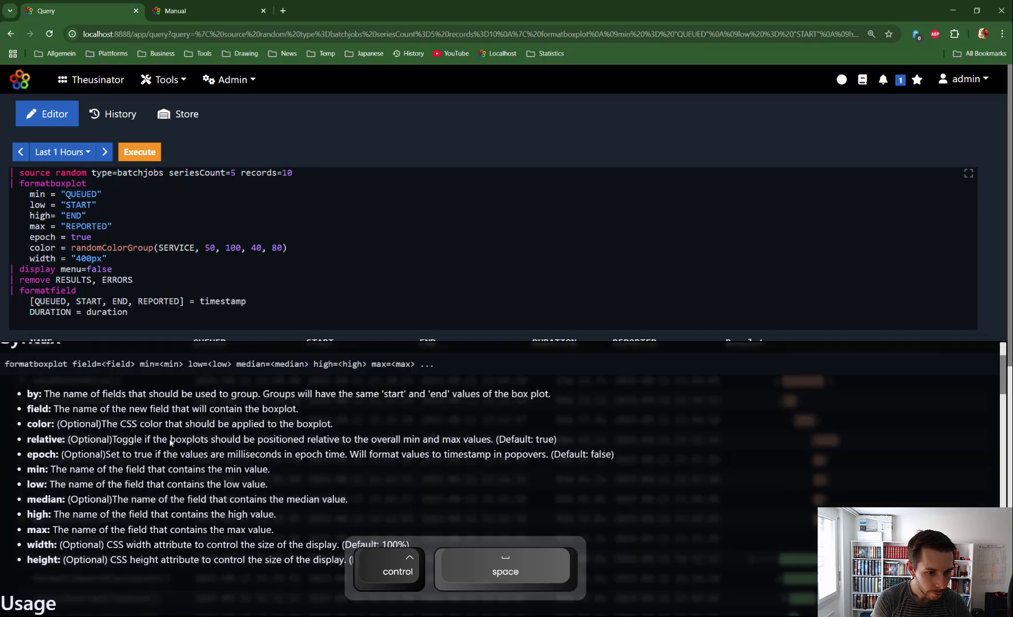
{"action": "scroll", "coordinate": [168, 415], "scroll_direction": "down", "scroll_amount": 8}
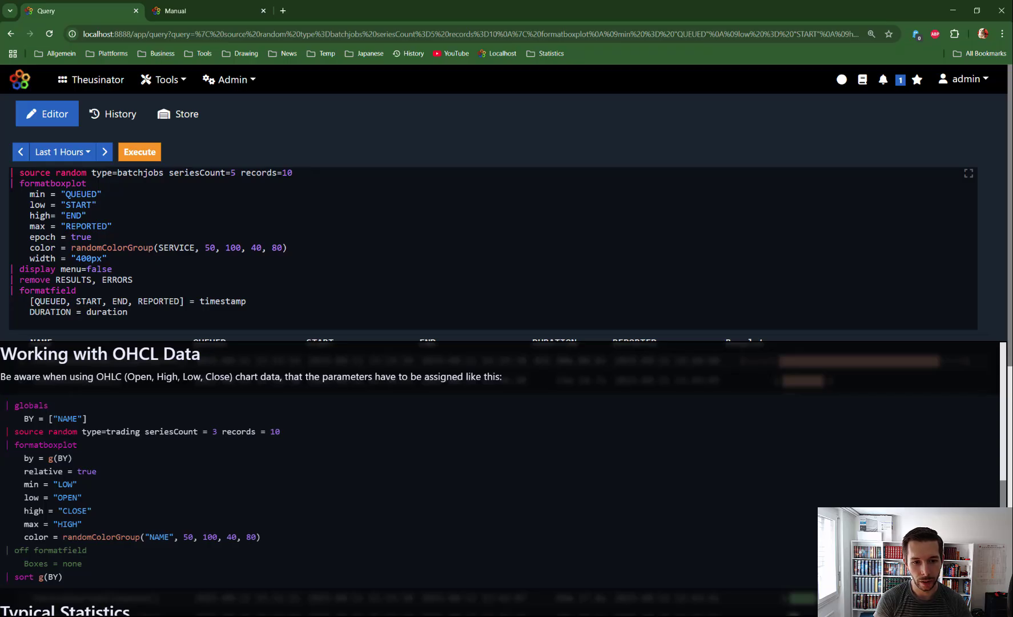
{"action": "left_click_drag", "start_coordinate": [6, 403], "coordinate": [80, 417]}
{"action": "scroll", "coordinate": [74, 432], "scroll_direction": "down", "scroll_amount": 3}
{"action": "key", "text": "ctrl+c"}
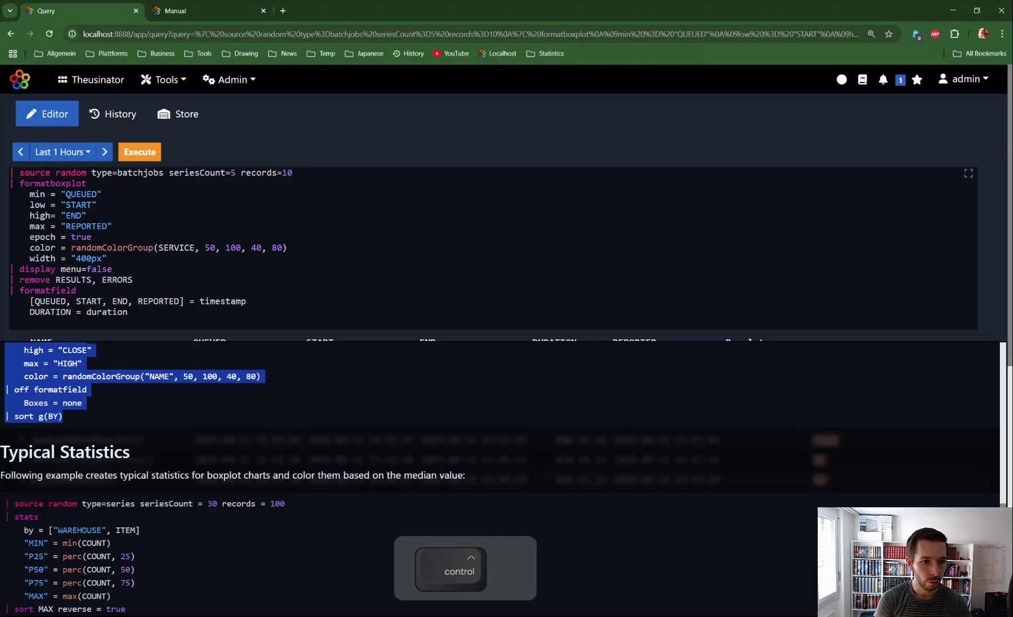
Replace the whole query with the copied OHLC trading example.
{"action": "left_click", "coordinate": [138, 281]}
{"action": "key", "text": "ctrl+a"}
{"action": "key", "text": "ctrl+v"}
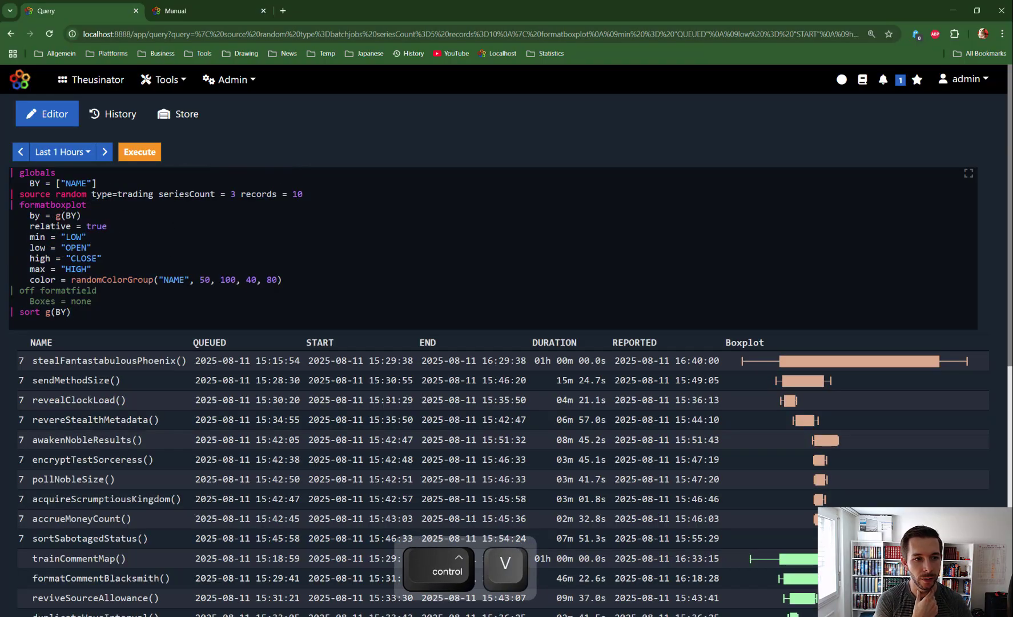
Check the LOW, OPEN, CLOSE and HIGH assignments of the formatboxplot parameters and execute the query.
{"action": "double_click", "coordinate": [73, 237]}
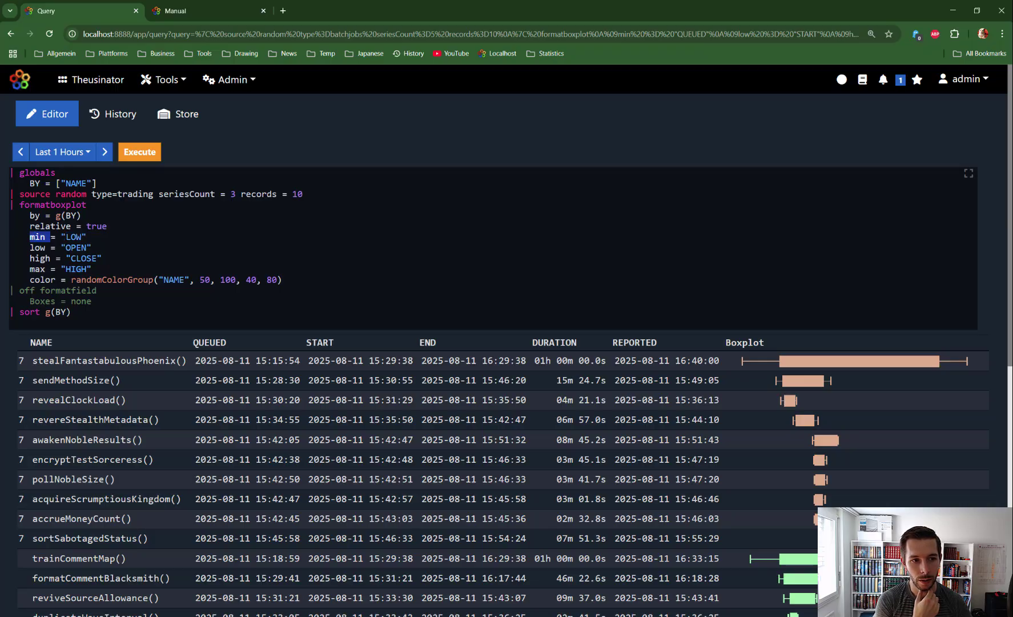
{"action": "double_click", "coordinate": [77, 237]}
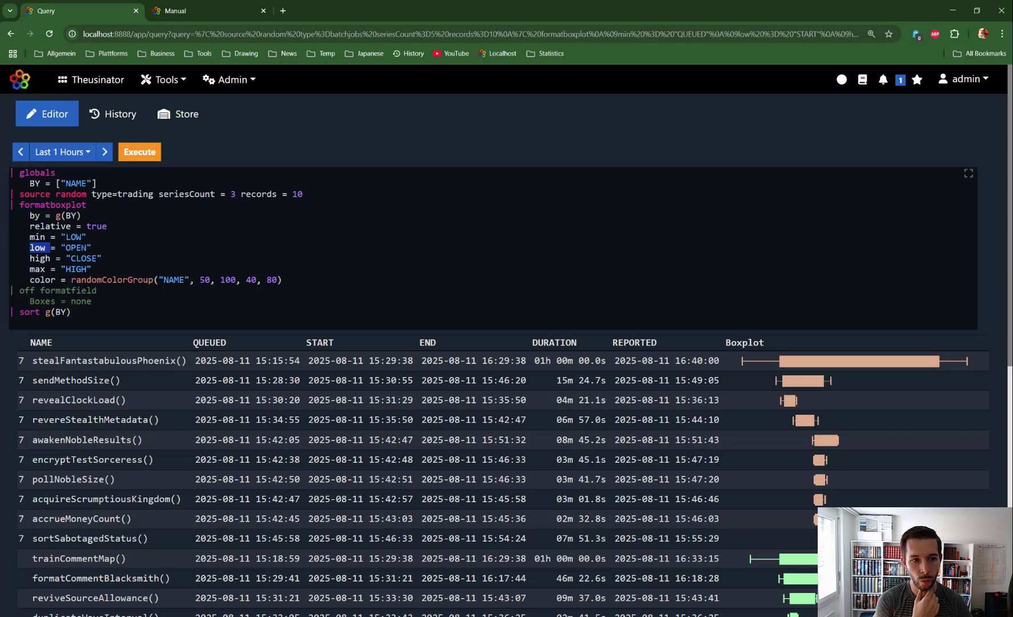
{"action": "double_click", "coordinate": [77, 247]}
{"action": "double_click", "coordinate": [84, 258]}
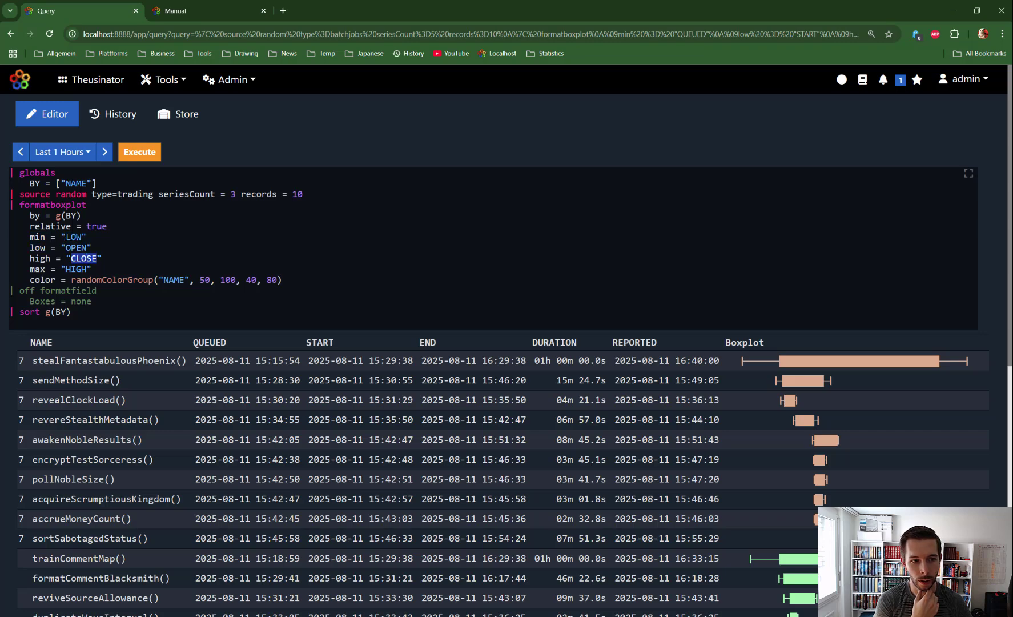
{"action": "left_click", "coordinate": [76, 269]}
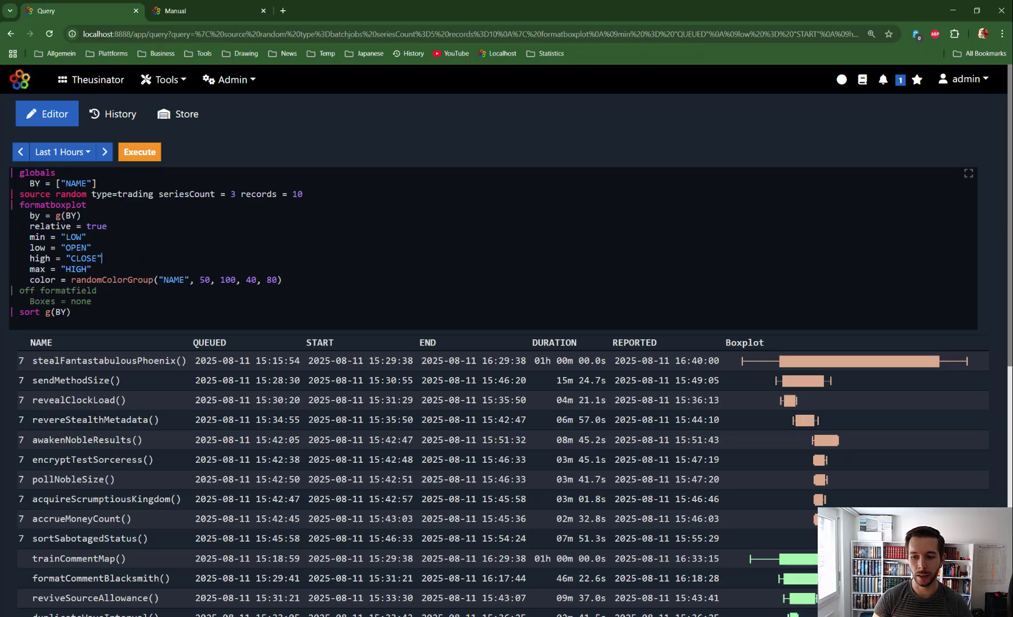
{"action": "key", "text": "ctrl+Return"}
Examine the results of the random trading source and how their boxplots are grouped and colored by NAME.
{"action": "scroll", "coordinate": [831, 453], "scroll_direction": "down", "scroll_amount": 3}
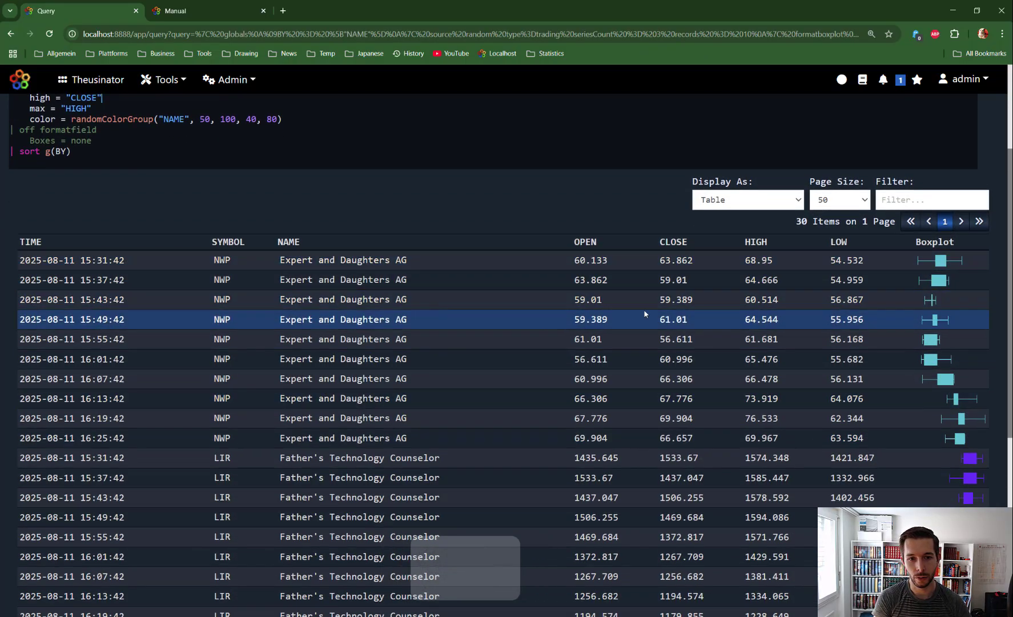
{"action": "scroll", "coordinate": [522, 263], "scroll_direction": "down", "scroll_amount": 1}
{"action": "scroll", "coordinate": [523, 263], "scroll_direction": "up", "scroll_amount": 4}
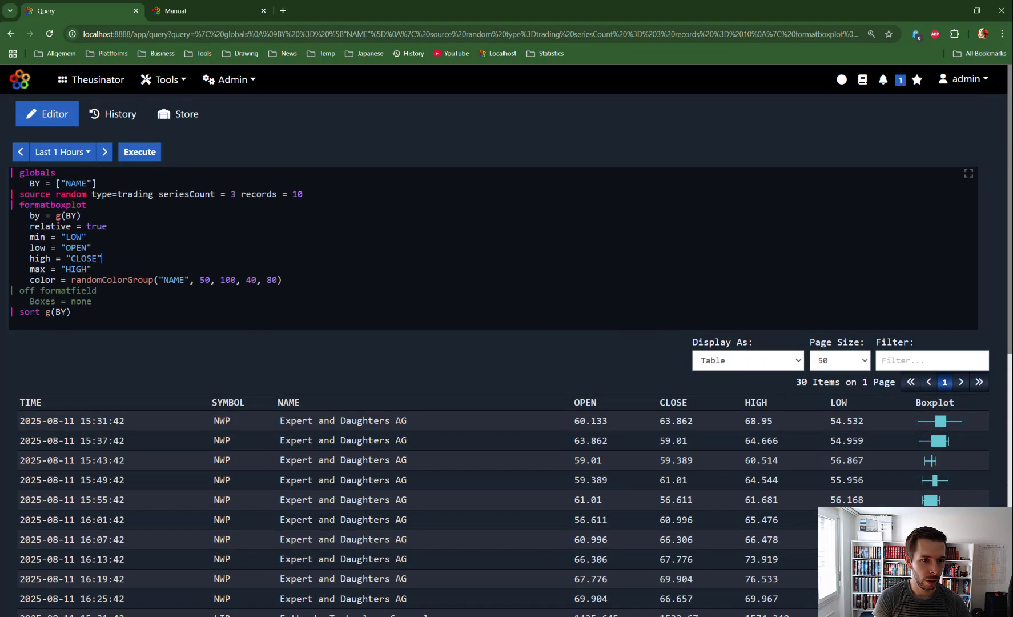
{"action": "double_click", "coordinate": [135, 194]}
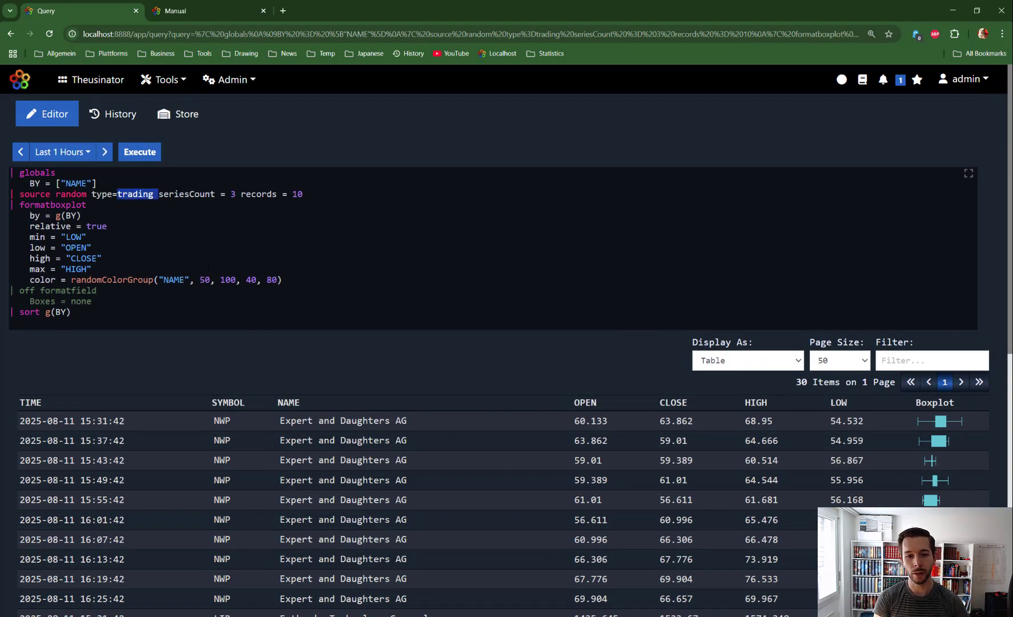
{"action": "scroll", "coordinate": [221, 237], "scroll_direction": "down", "scroll_amount": 3}
{"action": "scroll", "coordinate": [222, 236], "scroll_direction": "down", "scroll_amount": 1}
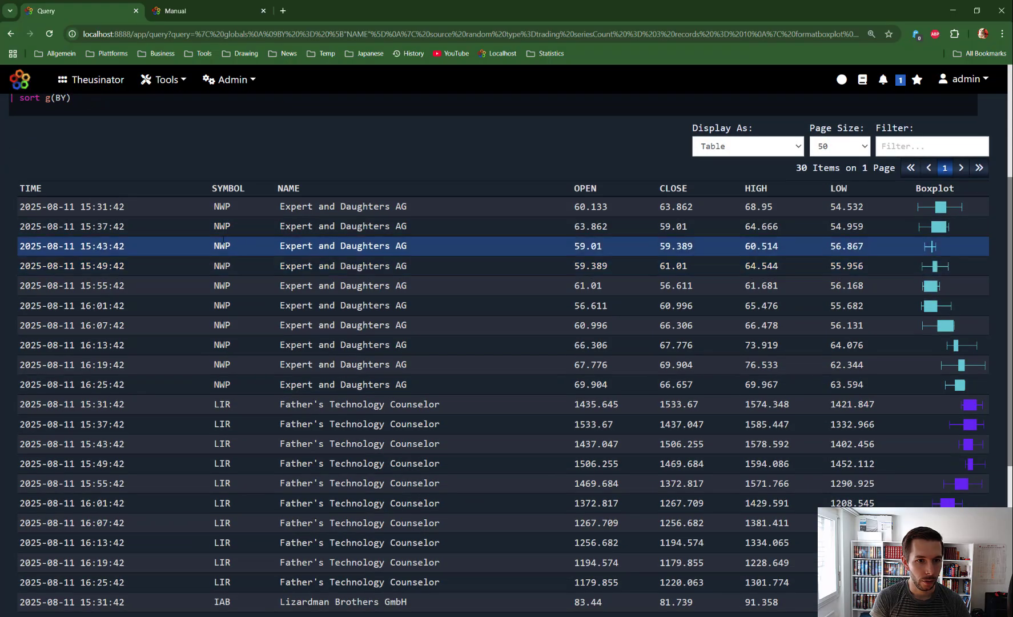
{"action": "left_click_drag", "start_coordinate": [223, 212], "coordinate": [245, 266]}
{"action": "left_click", "coordinate": [246, 281]}
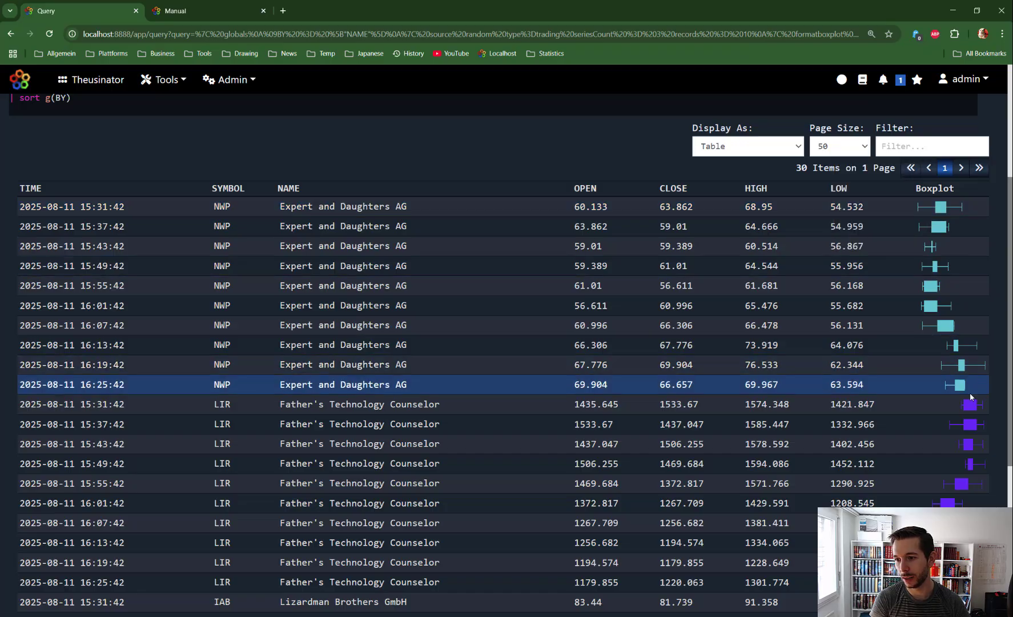
Open the formatboxplot manual from the query editor and copy the Typical Statistics example.
{"action": "scroll", "coordinate": [926, 343], "scroll_direction": "down", "scroll_amount": 4}
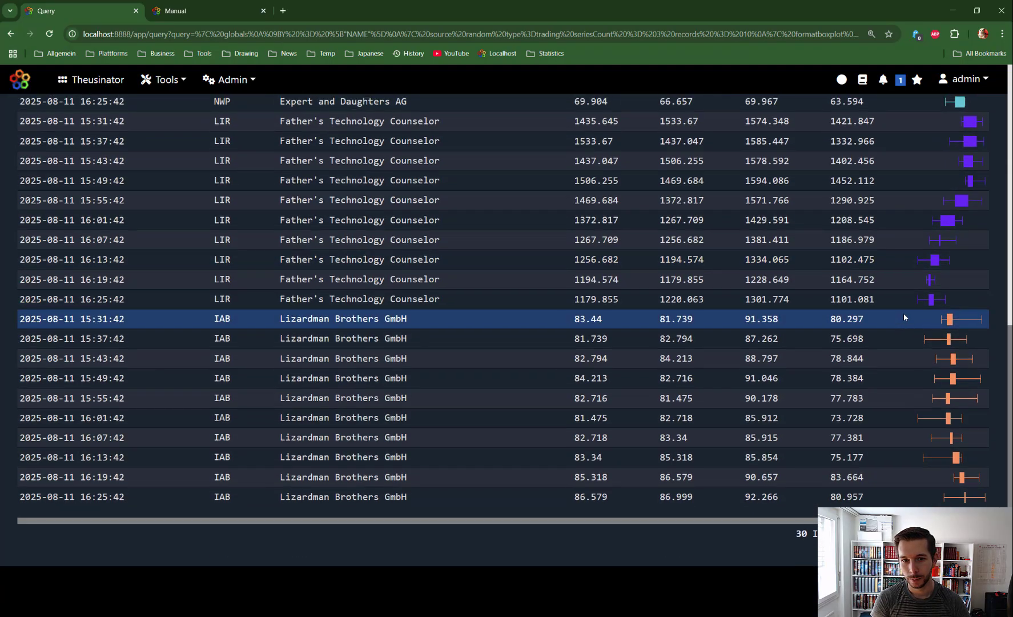
{"action": "scroll", "coordinate": [903, 312], "scroll_direction": "up", "scroll_amount": 7}
{"action": "scroll", "coordinate": [892, 332], "scroll_direction": "up", "scroll_amount": 1}
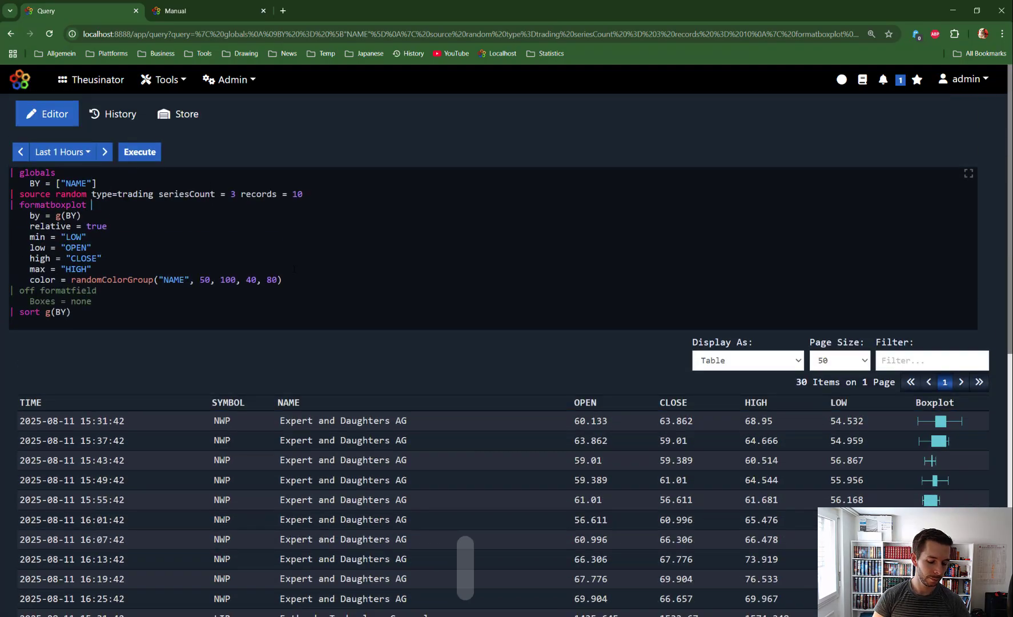
{"action": "key", "text": "ctrl+space"}
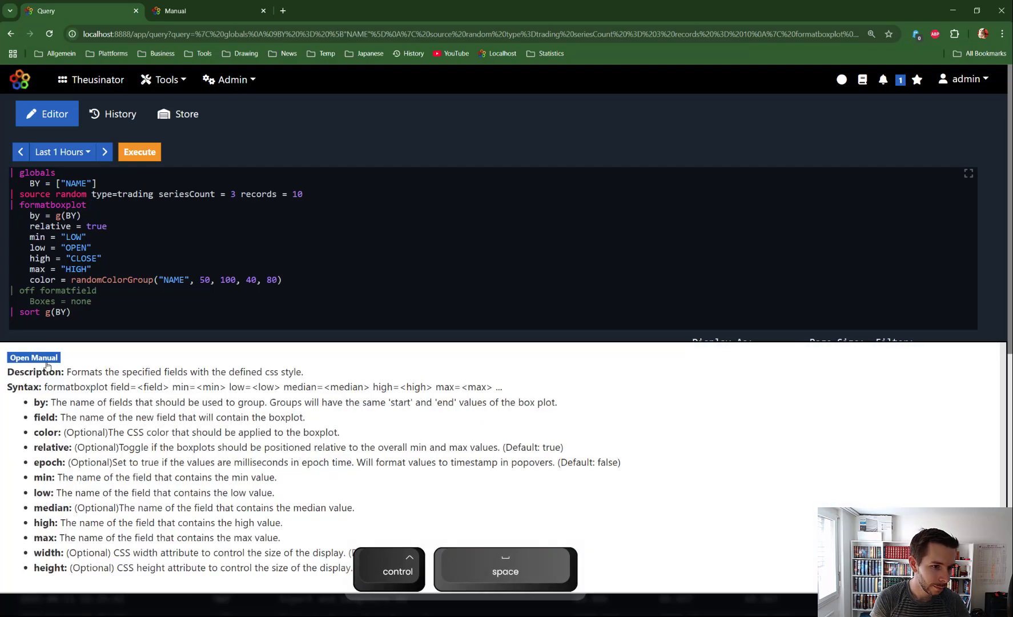
{"action": "left_click", "coordinate": [35, 358]}
{"action": "scroll", "coordinate": [247, 422], "scroll_direction": "down", "scroll_amount": 10}
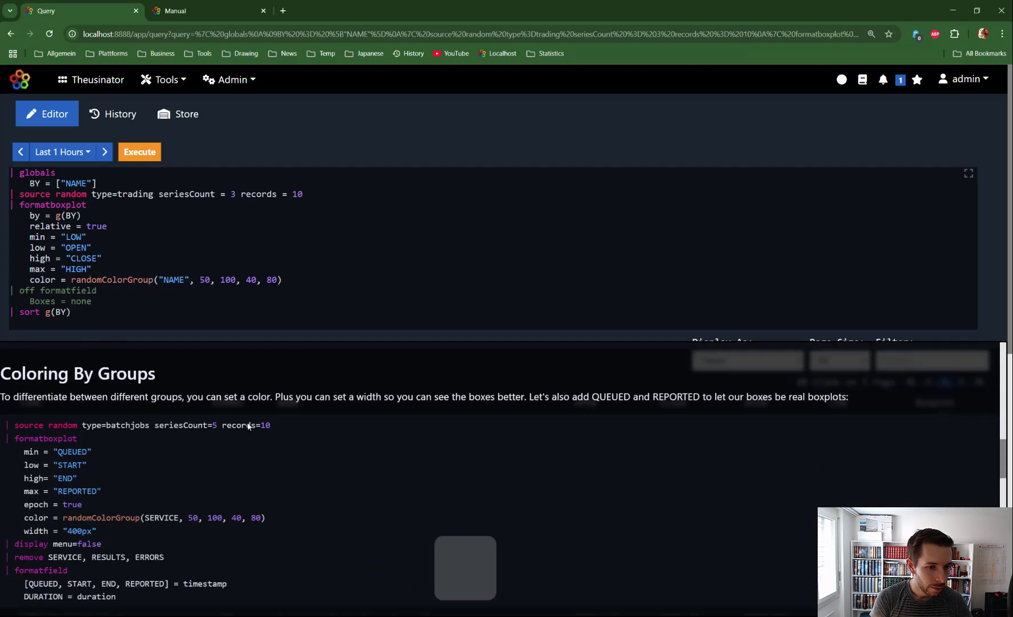
{"action": "scroll", "coordinate": [247, 423], "scroll_direction": "down", "scroll_amount": 10}
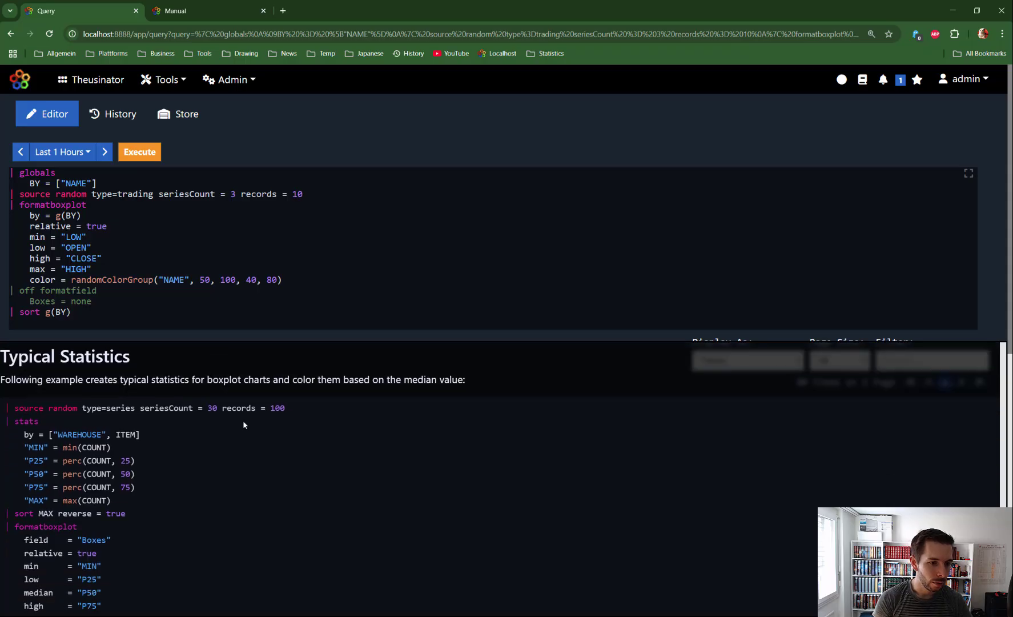
{"action": "scroll", "coordinate": [110, 463], "scroll_direction": "down", "scroll_amount": 5}
{"action": "left_click_drag", "start_coordinate": [6, 396], "coordinate": [107, 468]}
{"action": "key", "text": "ctrl+c"}
{"action": "key", "text": "Escape"}
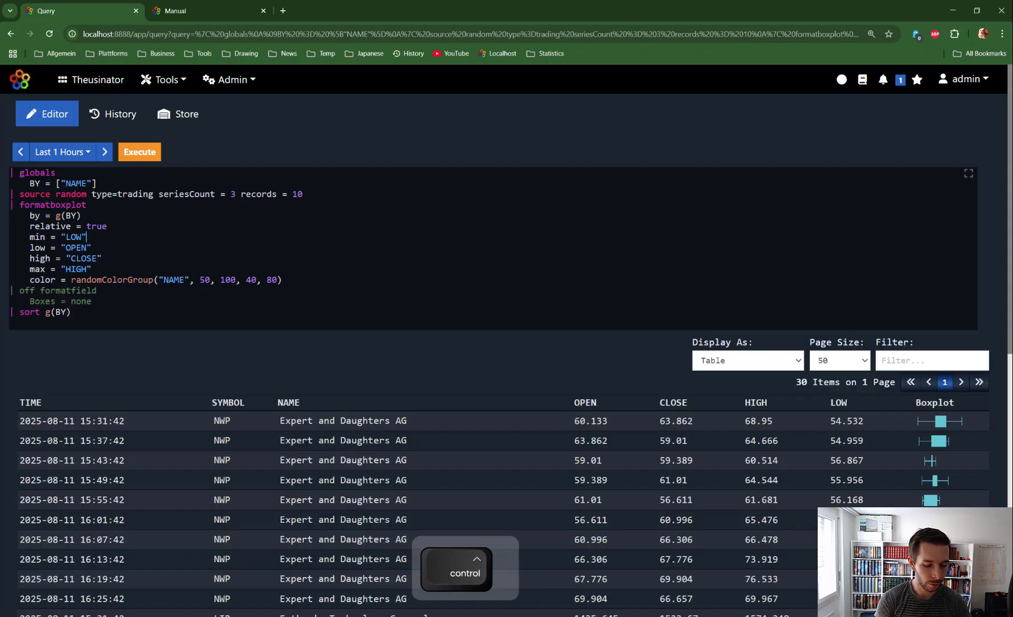
Replace the whole query with the copied Typical Statistics example and execute it.
{"action": "key", "text": "ctrl+a"}
{"action": "key", "text": "ctrl+v"}
{"action": "left_click", "coordinate": [149, 153]}
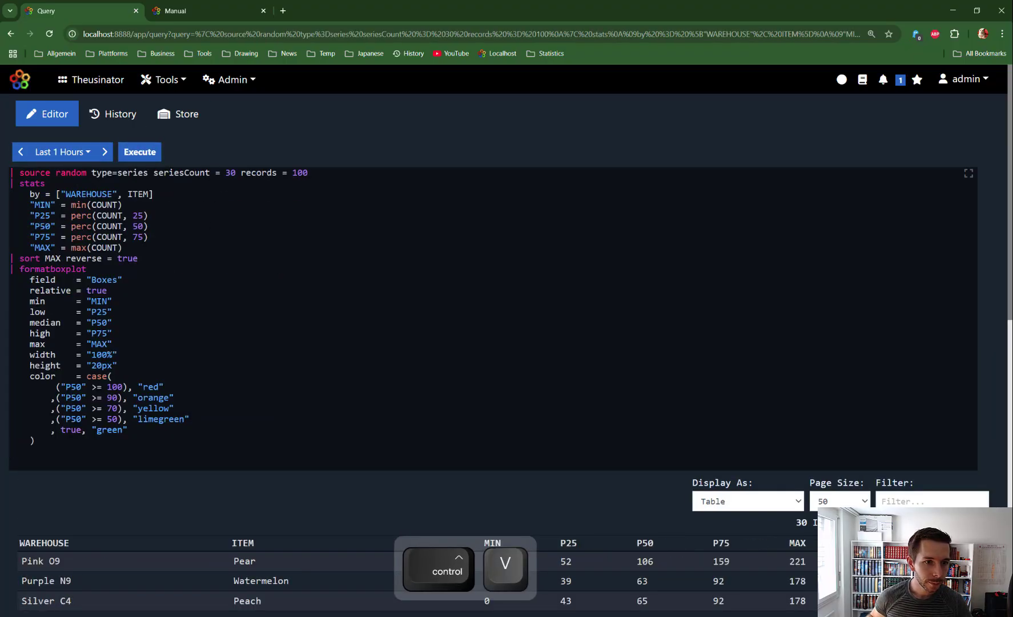
Examine the min-to-max percentile assignments, the Boxes field name and the P50-based color cases alongside the resulting boxplots.
{"action": "scroll", "coordinate": [542, 460], "scroll_direction": "down", "scroll_amount": 2}
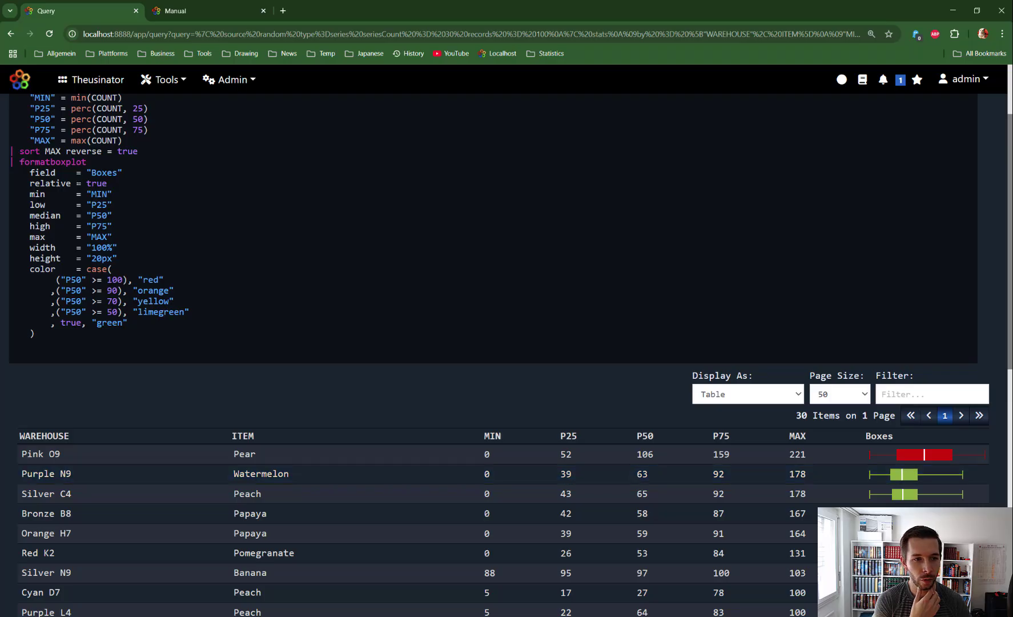
{"action": "left_click_drag", "start_coordinate": [30, 194], "coordinate": [112, 237]}
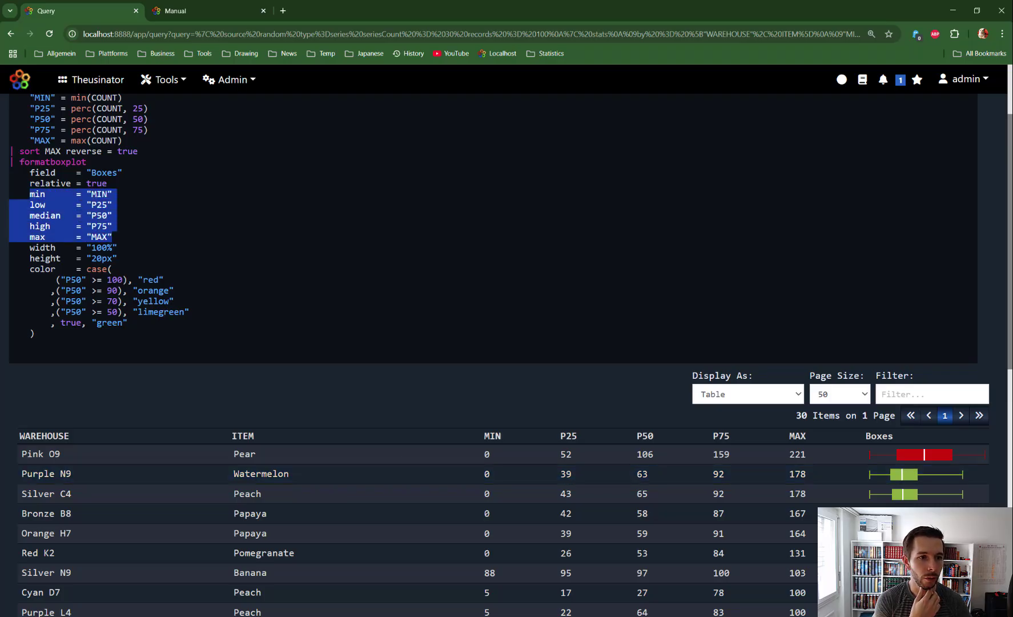
{"action": "left_click_drag", "start_coordinate": [29, 172], "coordinate": [117, 173]}
{"action": "left_click_drag", "start_coordinate": [900, 437], "coordinate": [881, 449]}
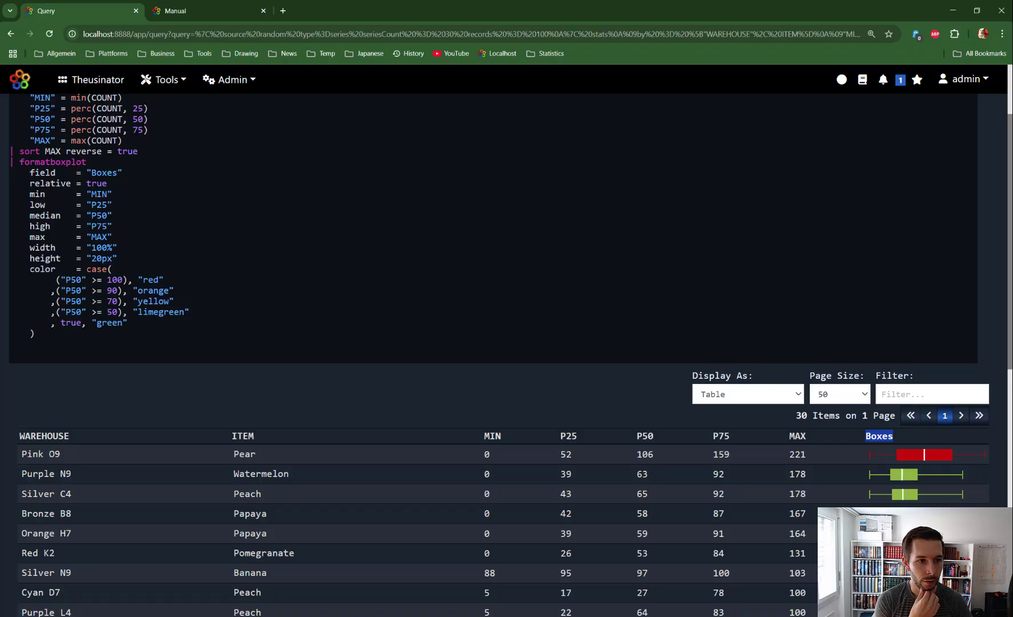
{"action": "left_click_drag", "start_coordinate": [30, 268], "coordinate": [35, 334]}
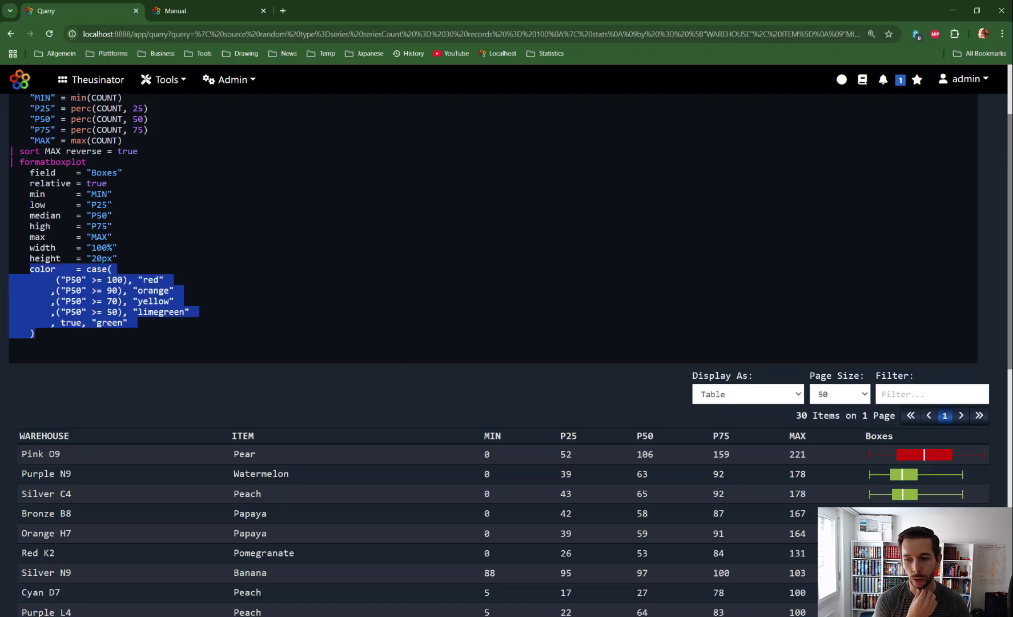
{"action": "left_click", "coordinate": [121, 269]}
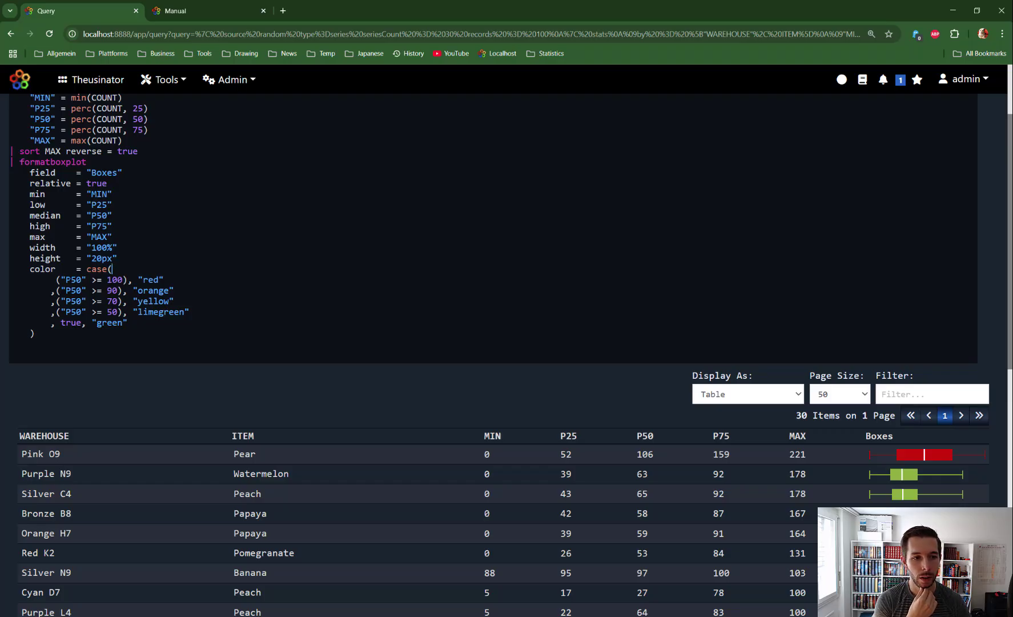
{"action": "scroll", "coordinate": [738, 463], "scroll_direction": "down", "scroll_amount": 4}
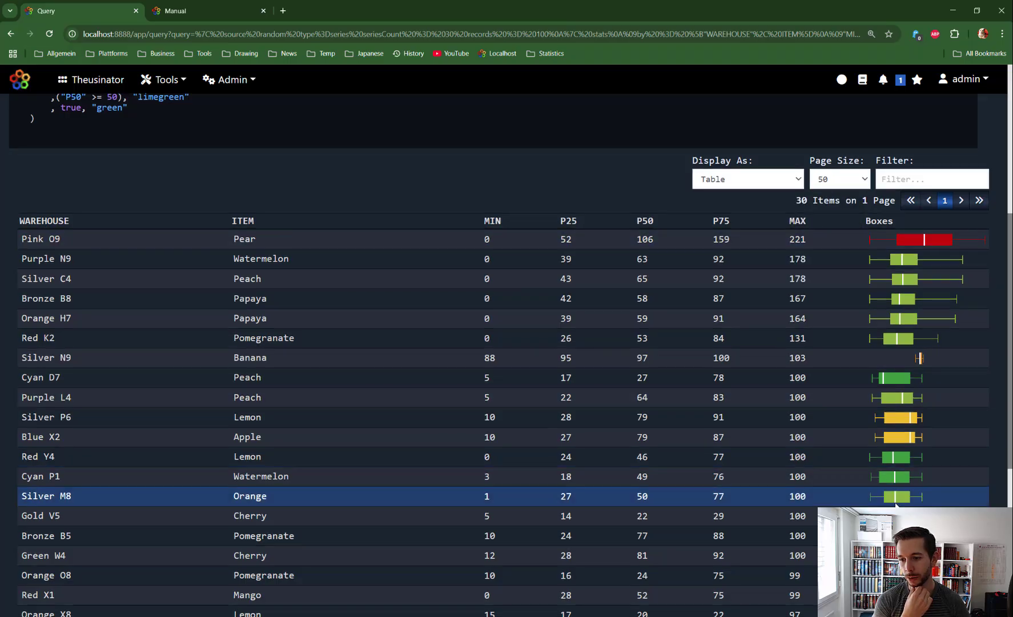
{"action": "scroll", "coordinate": [895, 497], "scroll_direction": "down", "scroll_amount": 5}
{"action": "scroll", "coordinate": [895, 457], "scroll_direction": "up", "scroll_amount": 8}
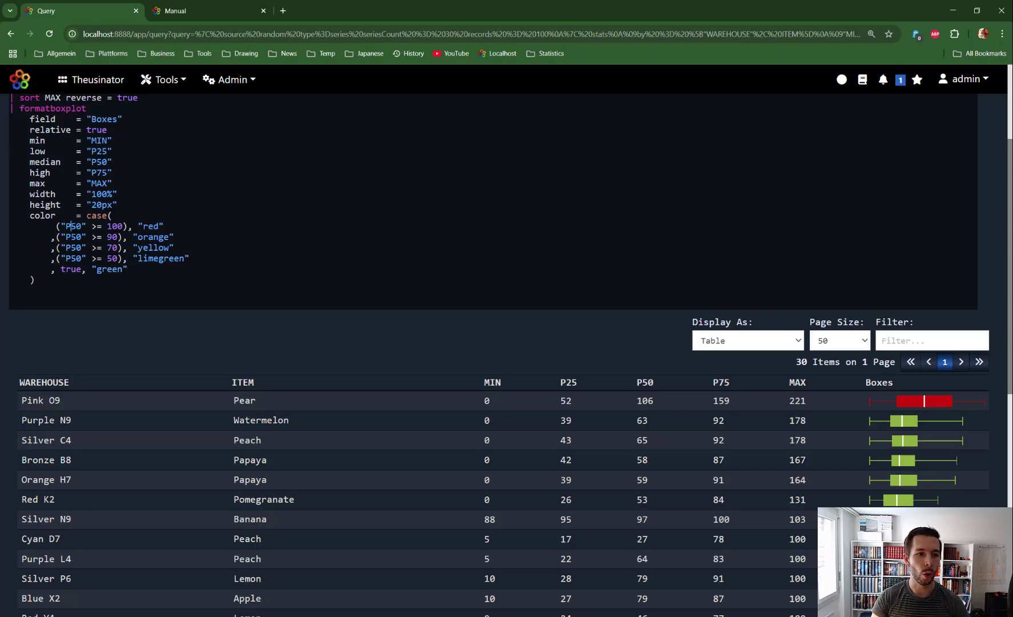
{"action": "left_click", "coordinate": [72, 226]}
Check how relative positioning affects the boxplots, then set formatboxplot's relative parameter to false and execute the query.
{"action": "scroll", "coordinate": [71, 226], "scroll_direction": "up", "scroll_amount": 2}
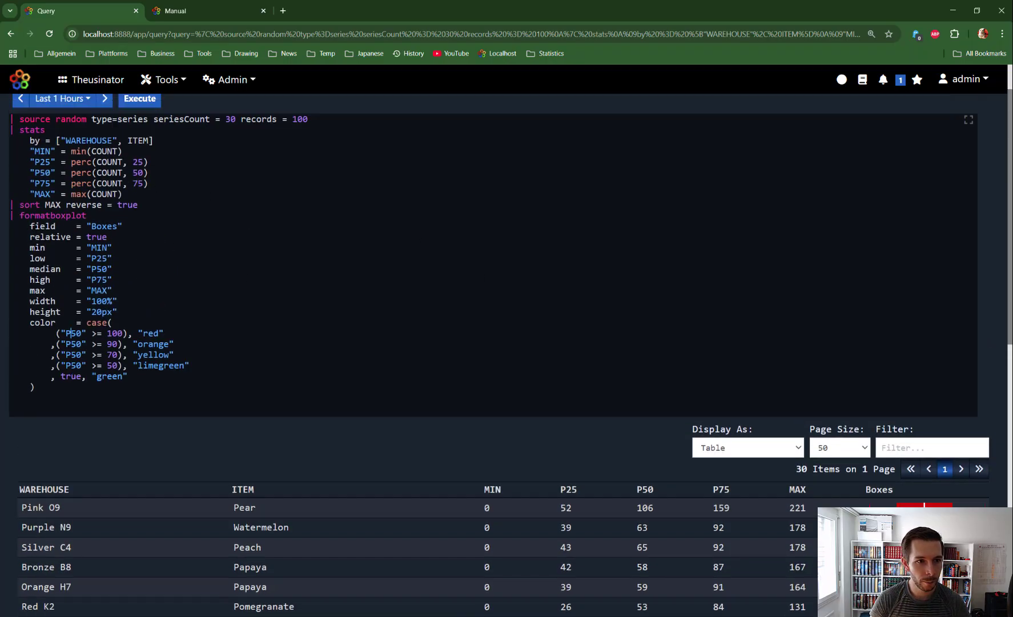
{"action": "double_click", "coordinate": [50, 237]}
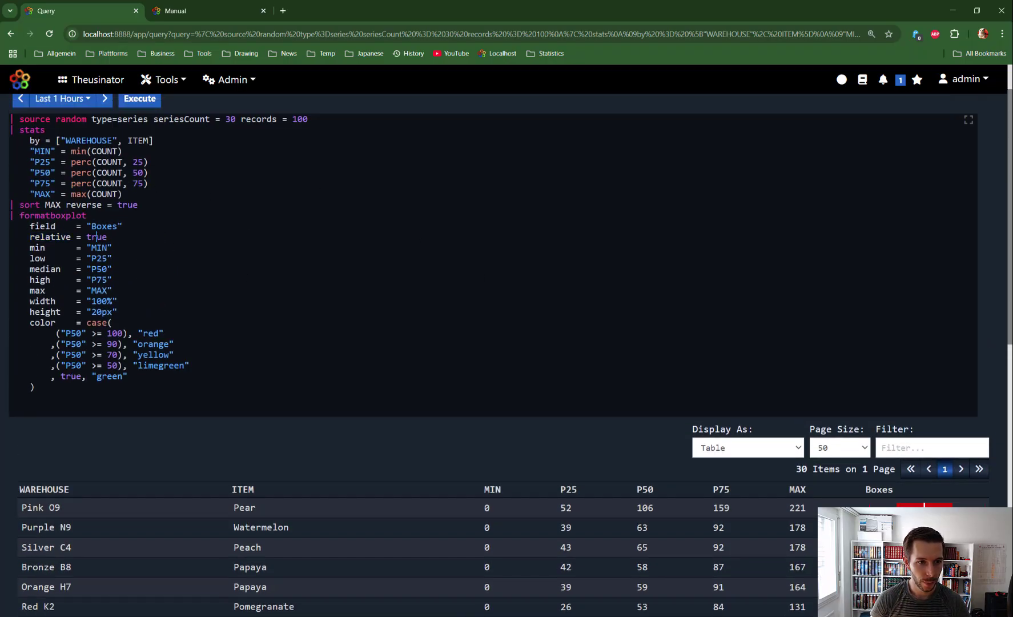
{"action": "double_click", "coordinate": [95, 237]}
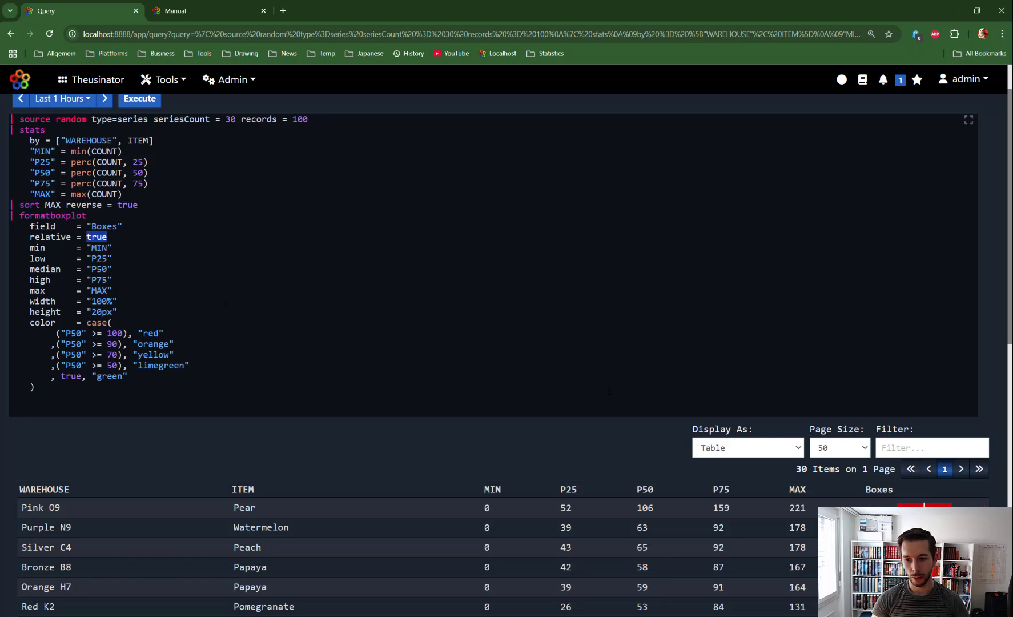
{"action": "scroll", "coordinate": [965, 309], "scroll_direction": "down", "scroll_amount": 4}
{"action": "mouse_move", "coordinate": [967, 302]}
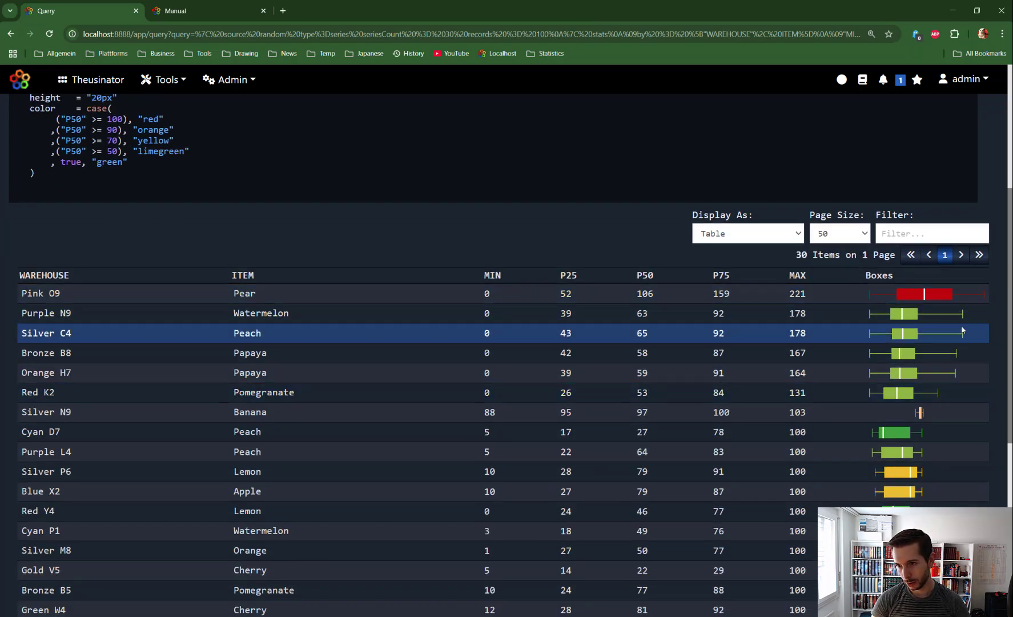
{"action": "mouse_move", "coordinate": [925, 341]}
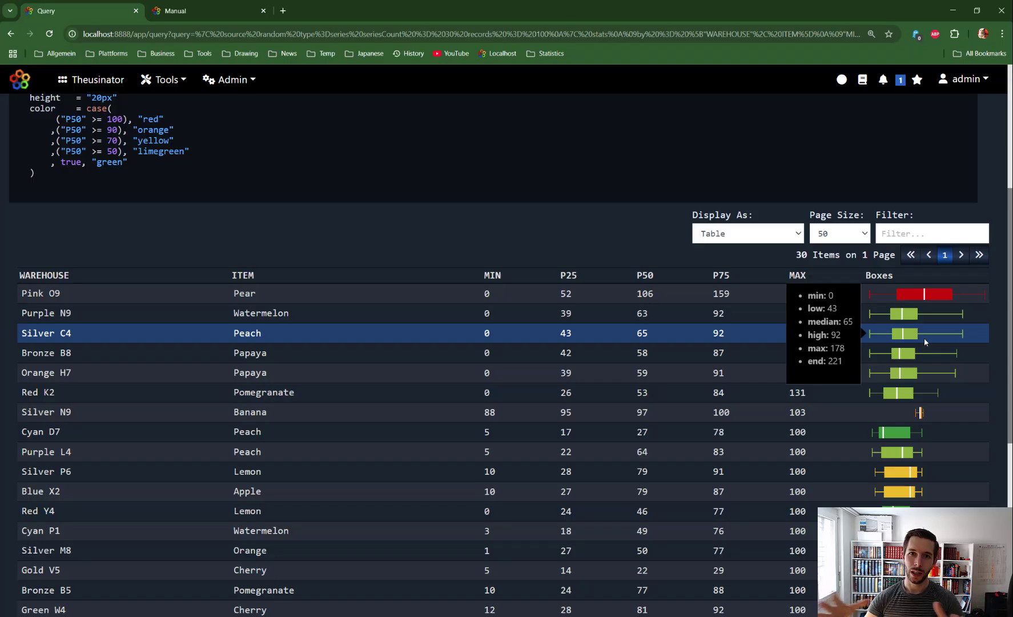
{"action": "scroll", "coordinate": [499, 343], "scroll_direction": "up", "scroll_amount": 4}
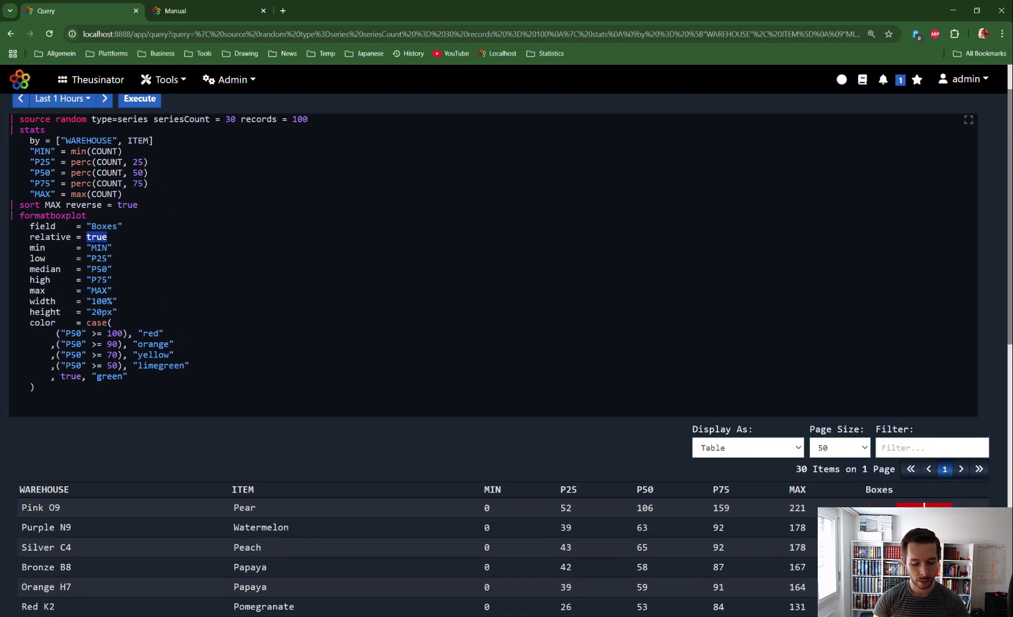
{"action": "type", "text": "f"}
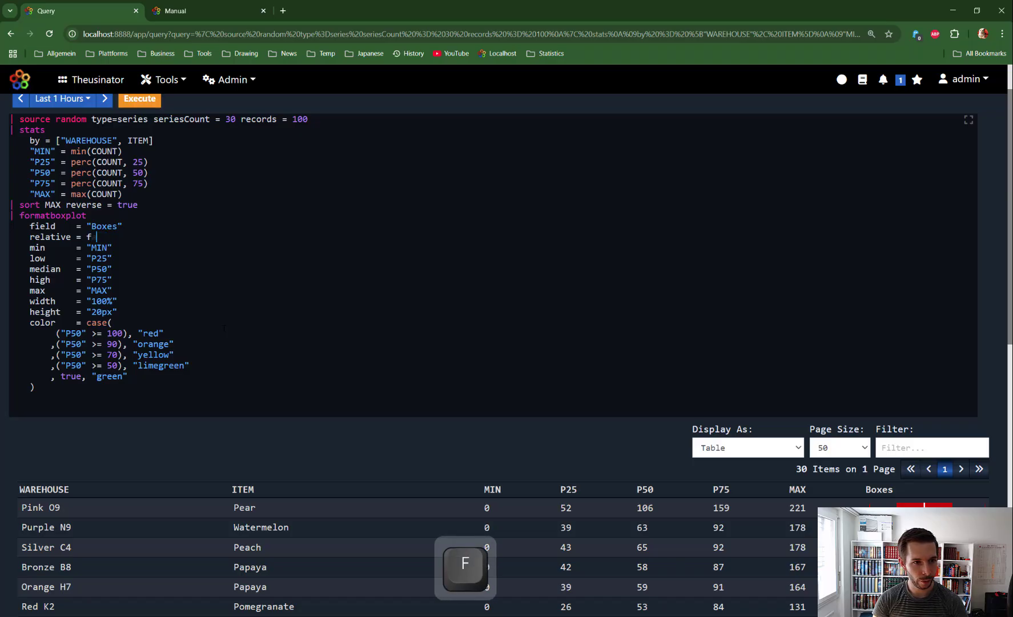
{"action": "type", "text": "alse"}
{"action": "key", "text": "ctrl+Return"}
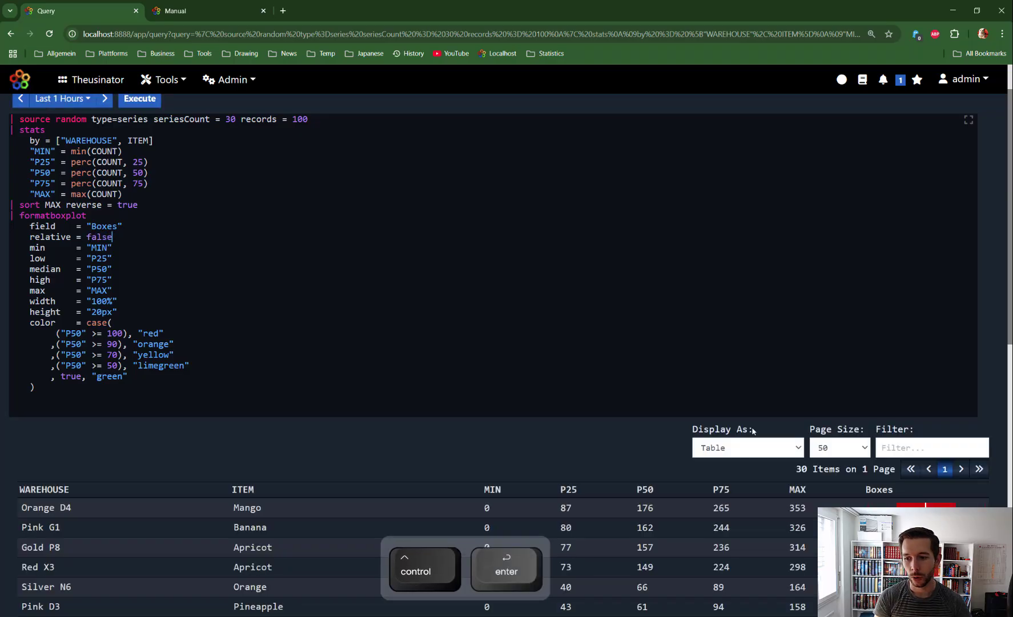
Examine how the non-relative boxplots span their column and inspect their value popovers across the result rows.
{"action": "scroll", "coordinate": [891, 345], "scroll_direction": "down", "scroll_amount": 5}
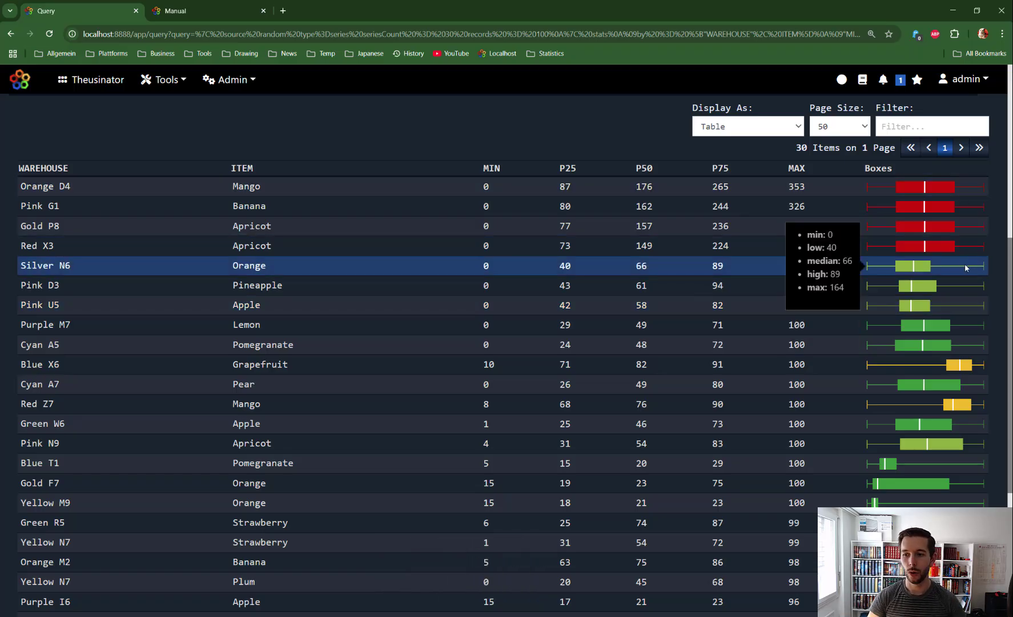
{"action": "scroll", "coordinate": [859, 171], "scroll_direction": "down", "scroll_amount": 1}
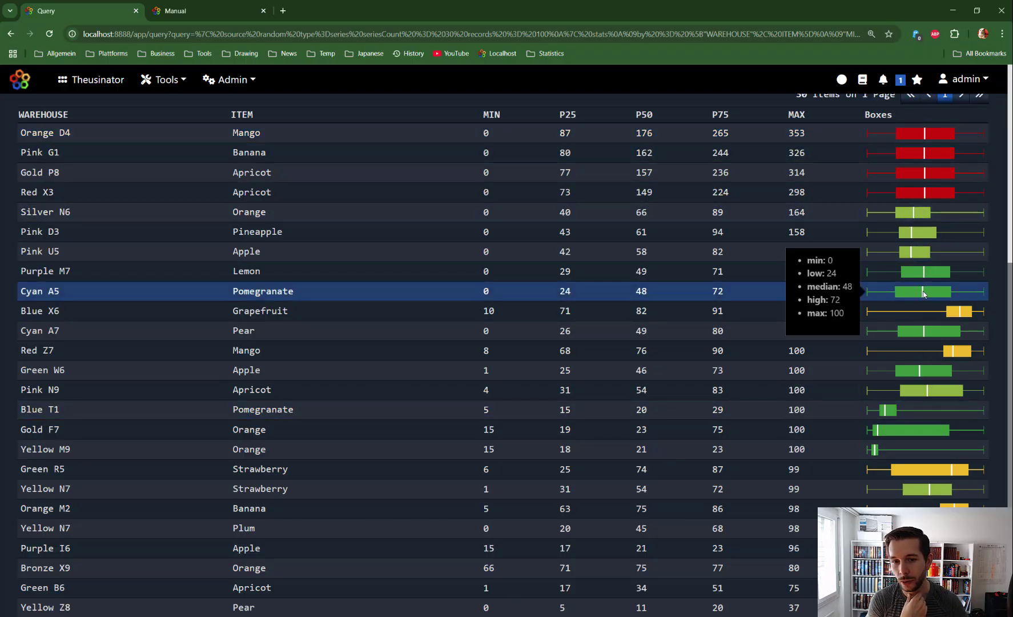
{"action": "mouse_move", "coordinate": [929, 291]}
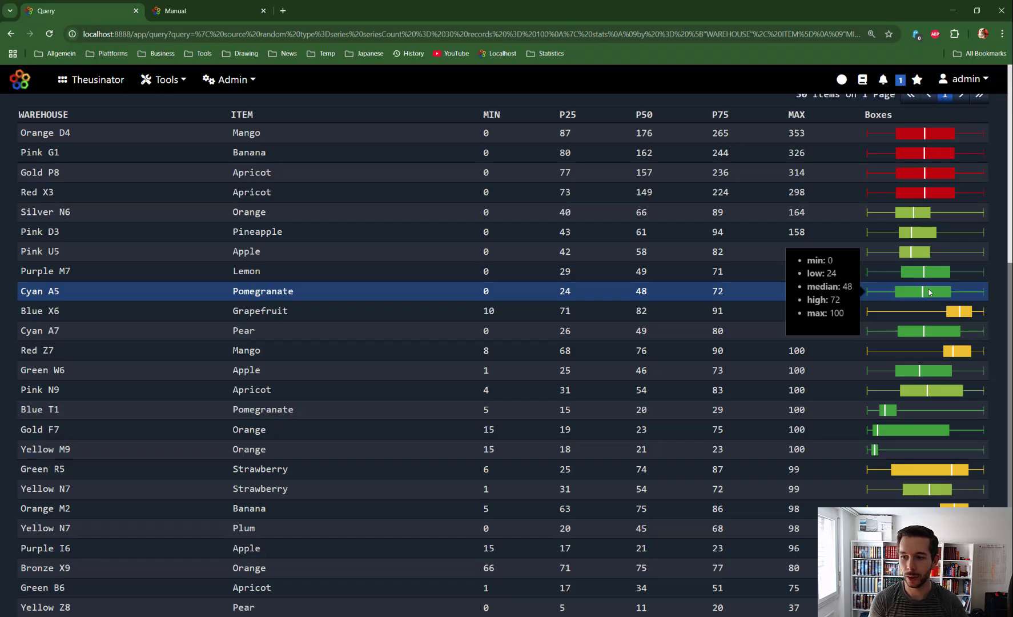
{"action": "scroll", "coordinate": [965, 351], "scroll_direction": "down", "scroll_amount": 4}
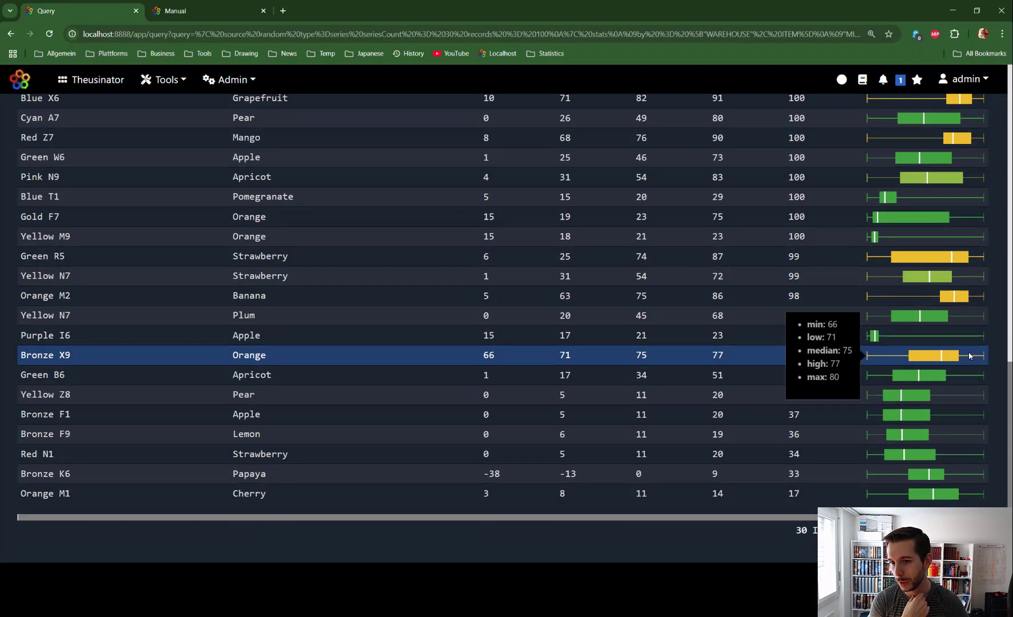
{"action": "scroll", "coordinate": [969, 355], "scroll_direction": "up", "scroll_amount": 7}
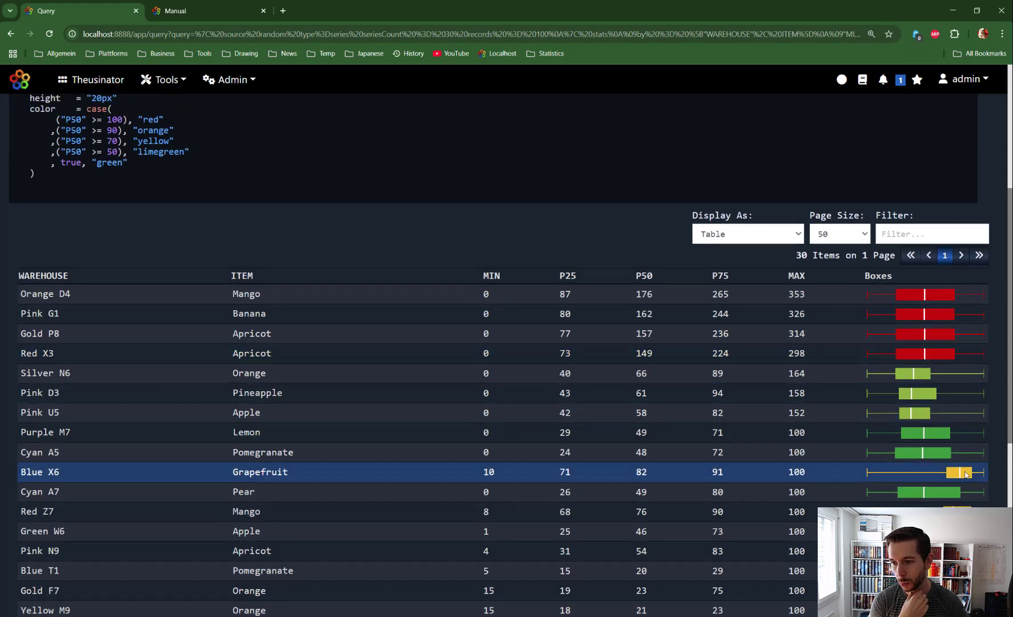
{"action": "scroll", "coordinate": [951, 452], "scroll_direction": "up", "scroll_amount": 4}
{"action": "scroll", "coordinate": [937, 432], "scroll_direction": "up", "scroll_amount": 1}
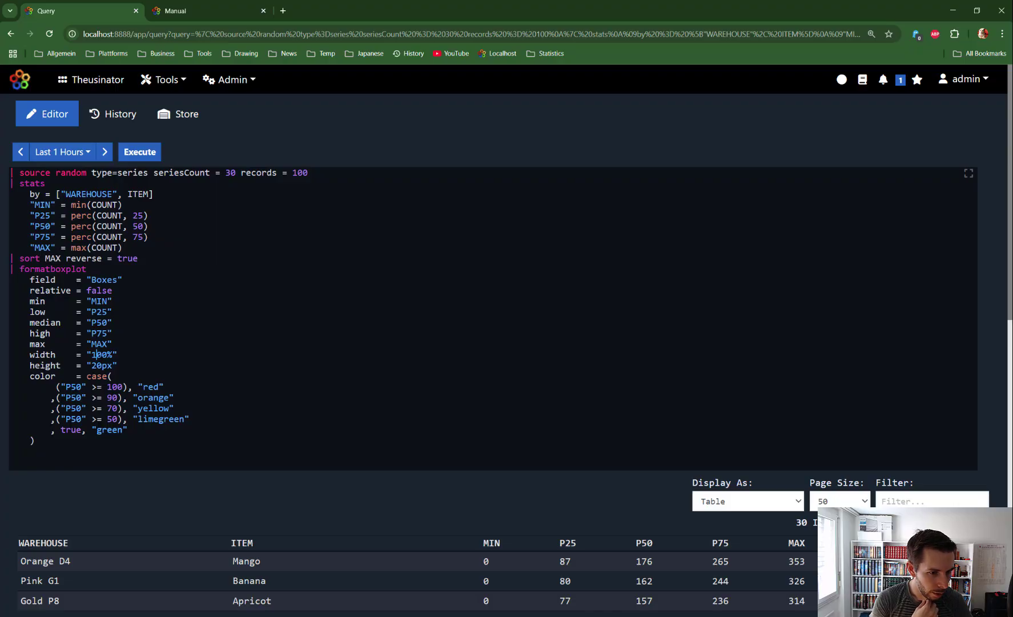
Set the formatboxplot width to 500px and execute the query.
{"action": "scroll", "coordinate": [221, 332], "scroll_direction": "down", "scroll_amount": 2}
{"action": "left_click", "coordinate": [97, 248]}
{"action": "key", "text": "BackSpace"}
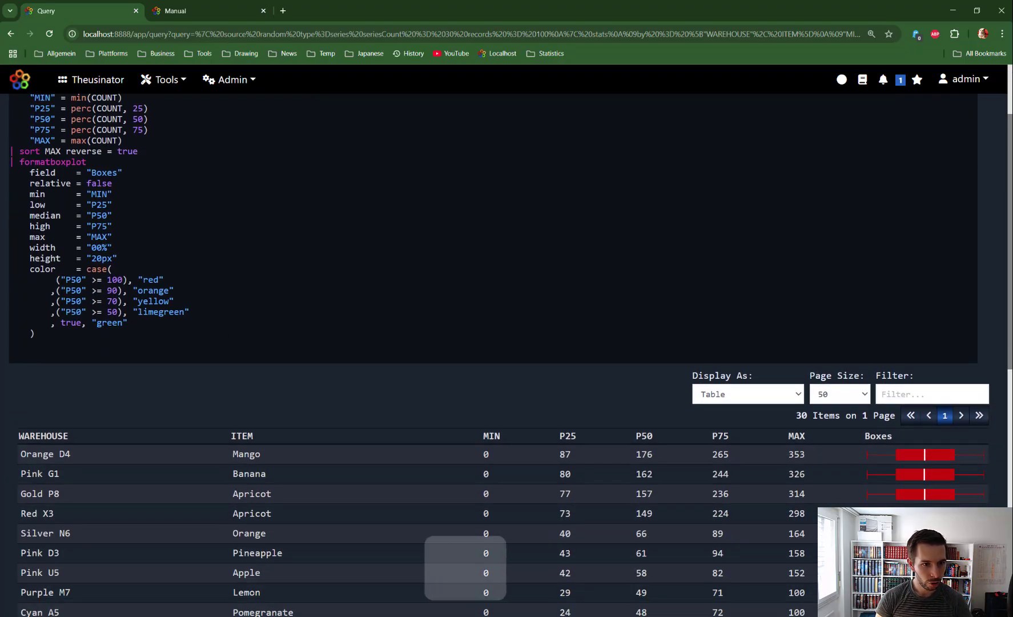
{"action": "type", "text": "5"}
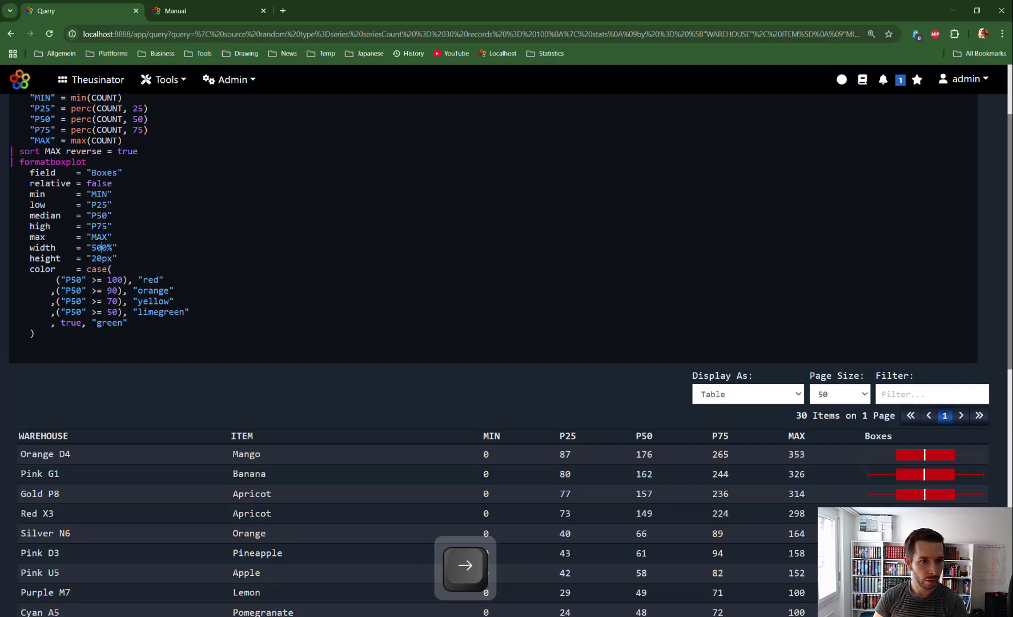
{"action": "key", "text": "Right"}
{"action": "key", "text": "Delete"}
{"action": "type", "text": "px"}
{"action": "key", "text": "ctrl+Return"}
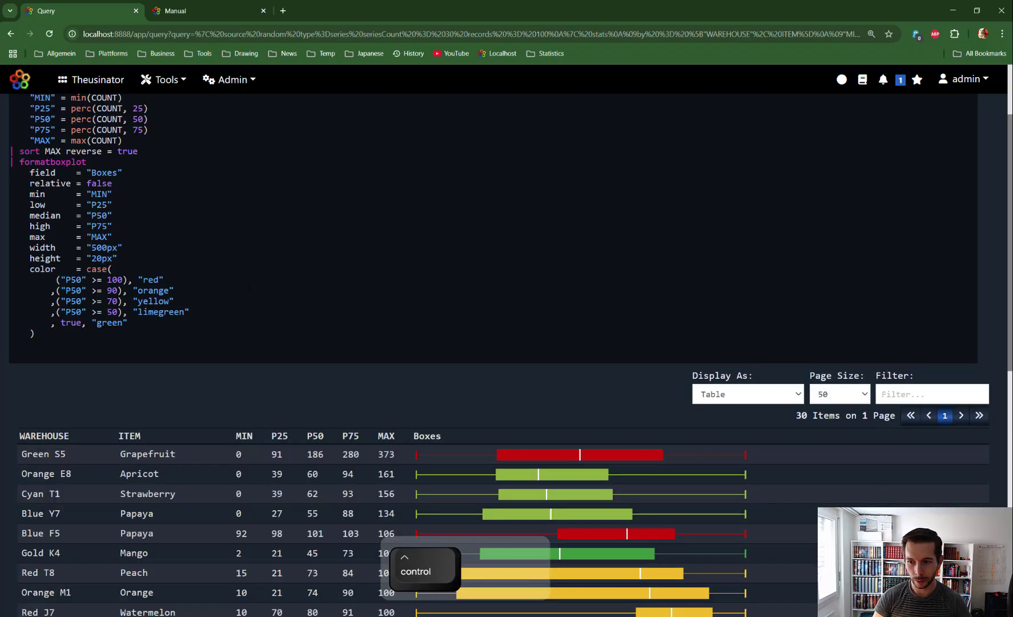
{"action": "key", "text": "ctrl+Return"}
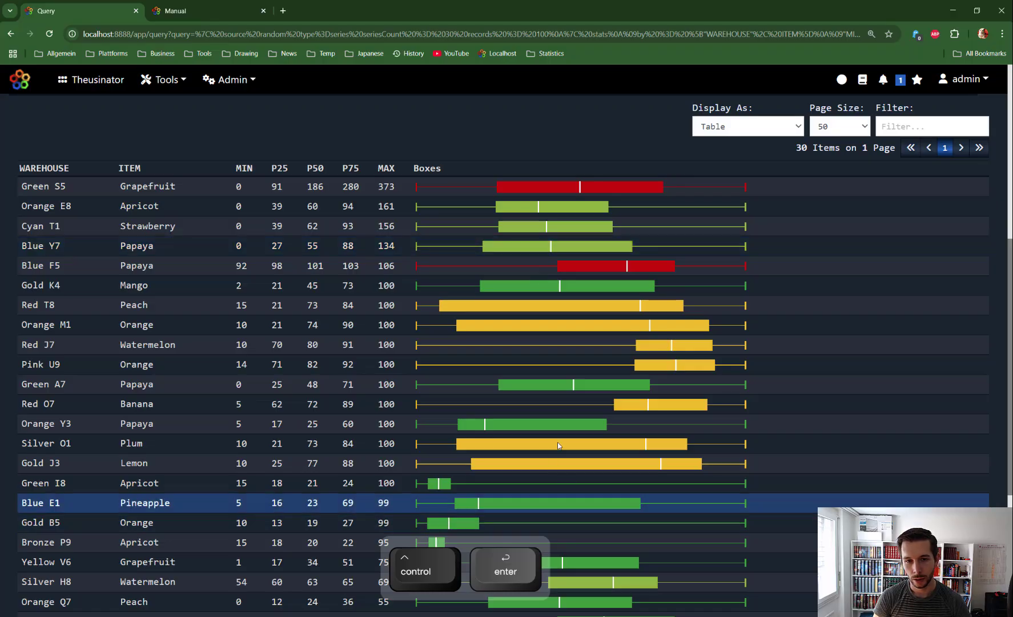
Review the widened boxplots through the last result row and return to the query's formatboxplot parameters.
{"action": "scroll", "coordinate": [571, 245], "scroll_direction": "down", "scroll_amount": 5}
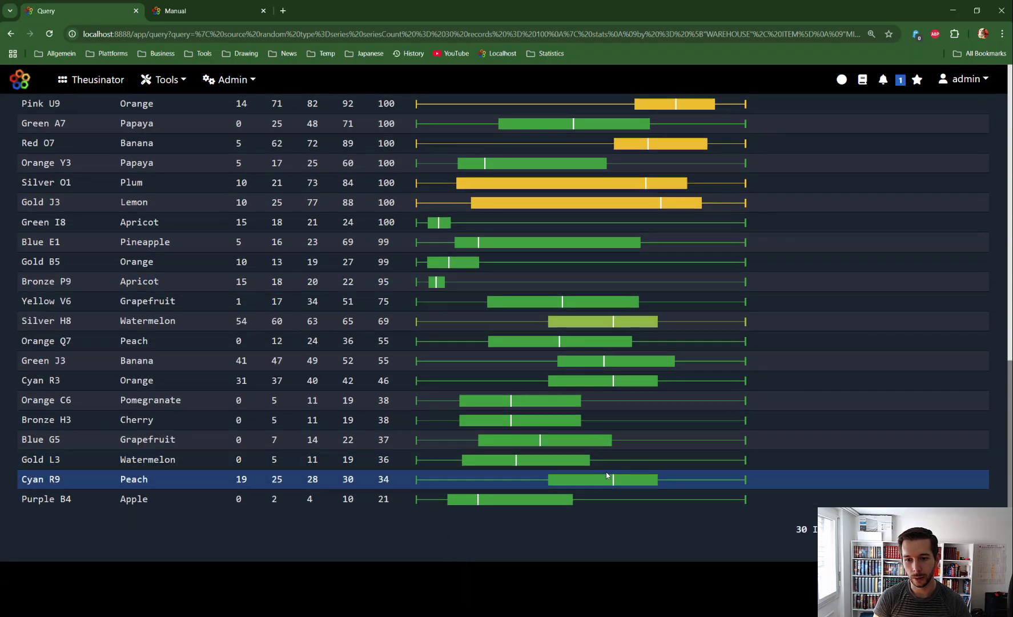
{"action": "scroll", "coordinate": [720, 446], "scroll_direction": "up", "scroll_amount": 9}
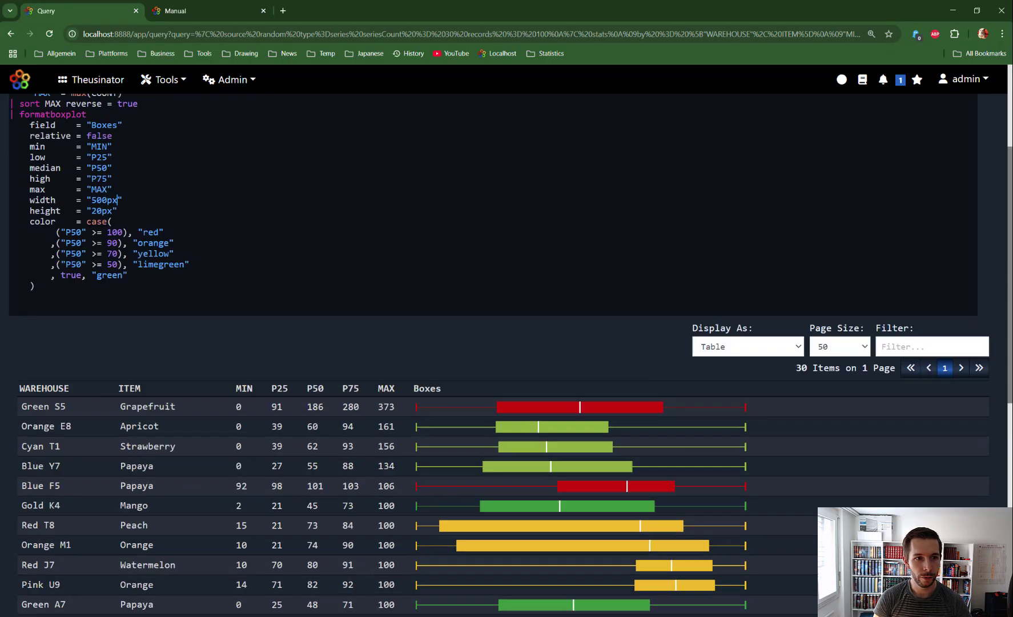
{"action": "scroll", "coordinate": [497, 343], "scroll_direction": "up", "scroll_amount": 3}
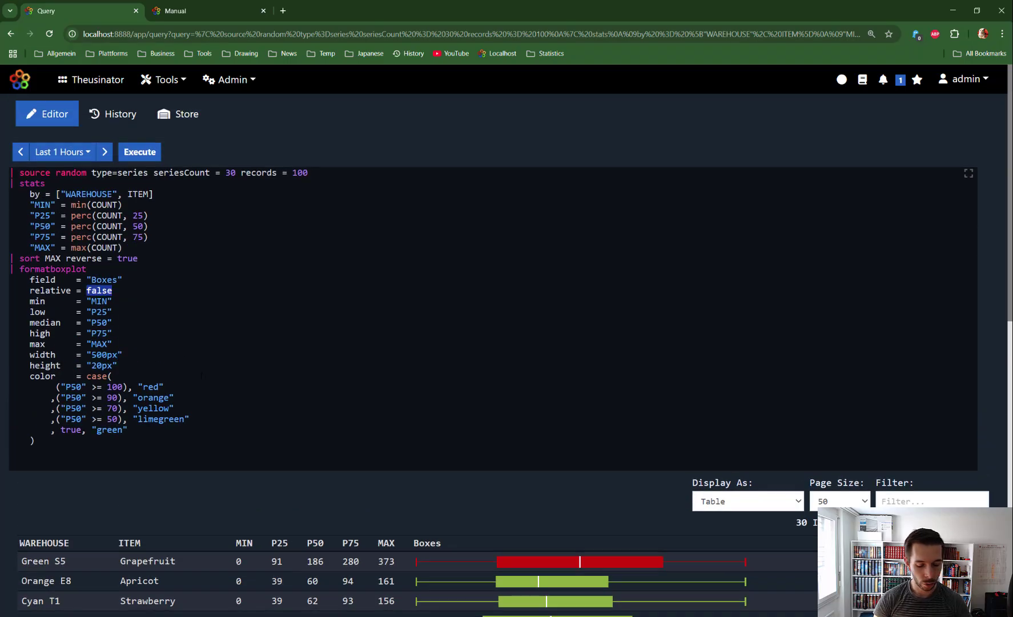
Set formatboxplot's relative parameter to true, execute the query and review the boxplots down the result rows.
{"action": "key", "text": "ctrl+Return"}
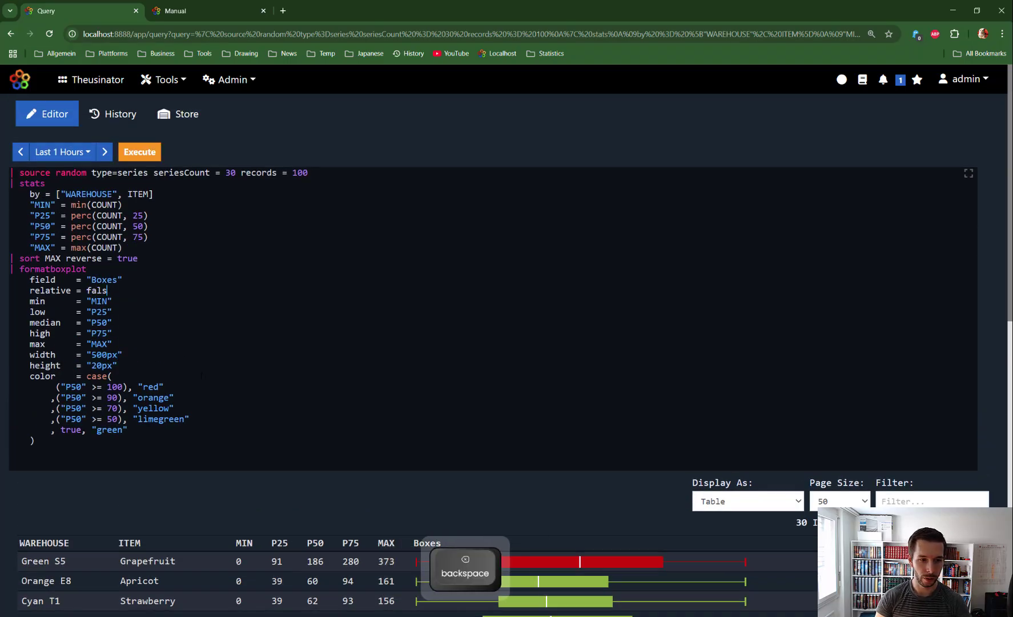
{"action": "type", "text": "rue"}
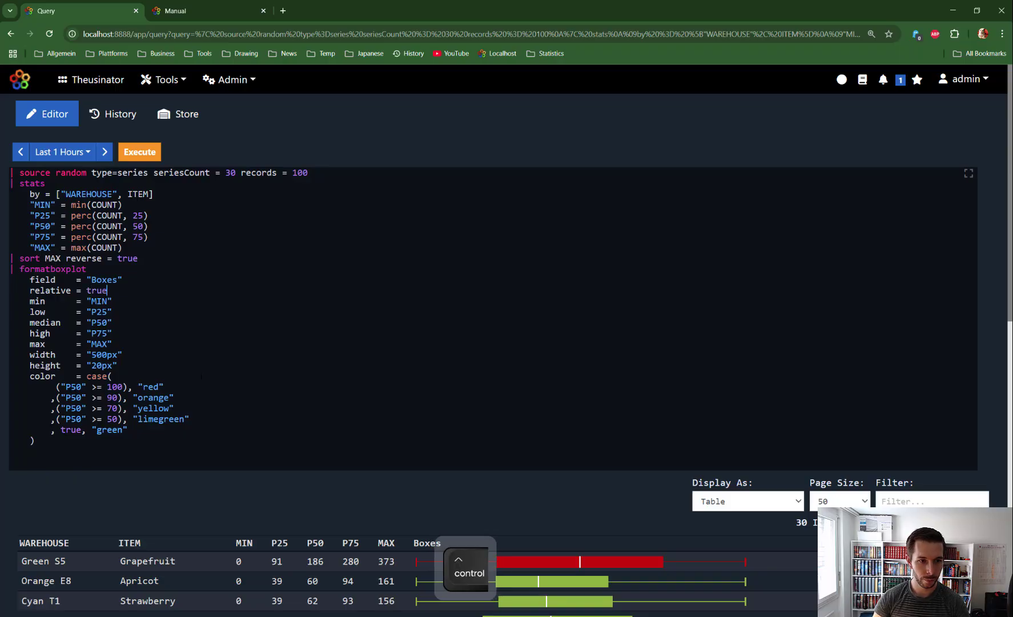
{"action": "key", "text": "ctrl+Return"}
{"action": "scroll", "coordinate": [601, 351], "scroll_direction": "down", "scroll_amount": 4}
{"action": "scroll", "coordinate": [601, 350], "scroll_direction": "down", "scroll_amount": 3}
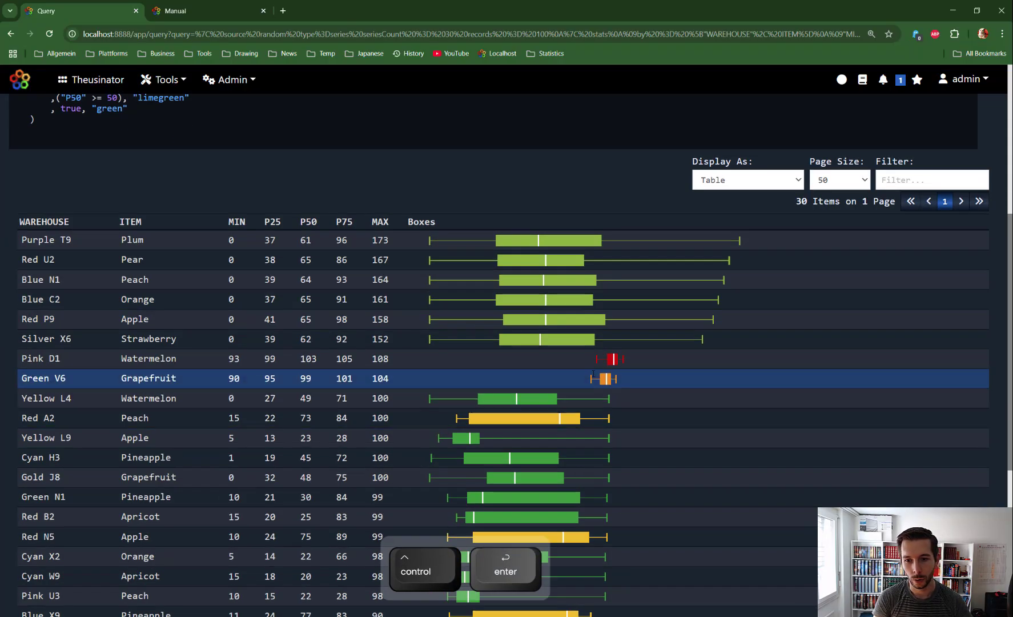
{"action": "mouse_move", "coordinate": [615, 259]}
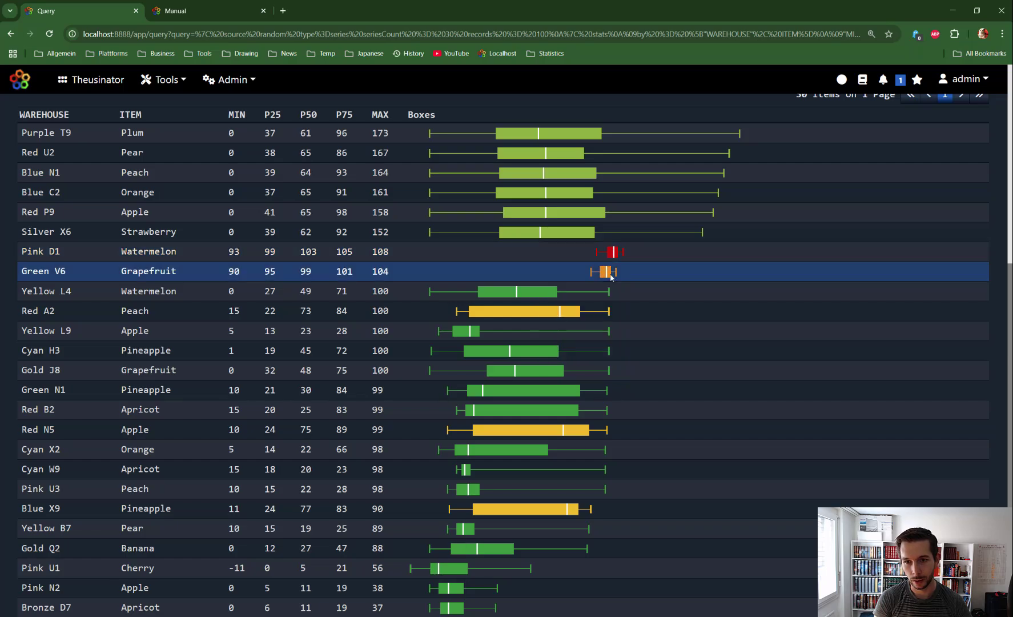
{"action": "scroll", "coordinate": [651, 308], "scroll_direction": "down", "scroll_amount": 4}
{"action": "scroll", "coordinate": [635, 301], "scroll_direction": "up", "scroll_amount": 10}
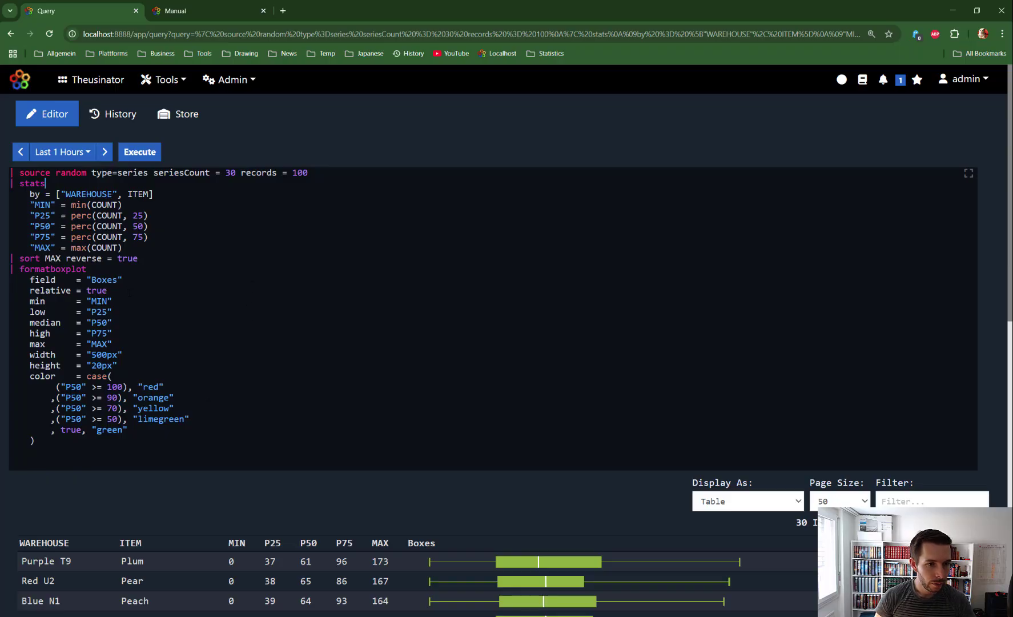
Open the manual for the formatboxplot command from the query and find the Percentage Bars example.
{"action": "left_click", "coordinate": [92, 269]}
{"action": "key", "text": "ctrl+space"}
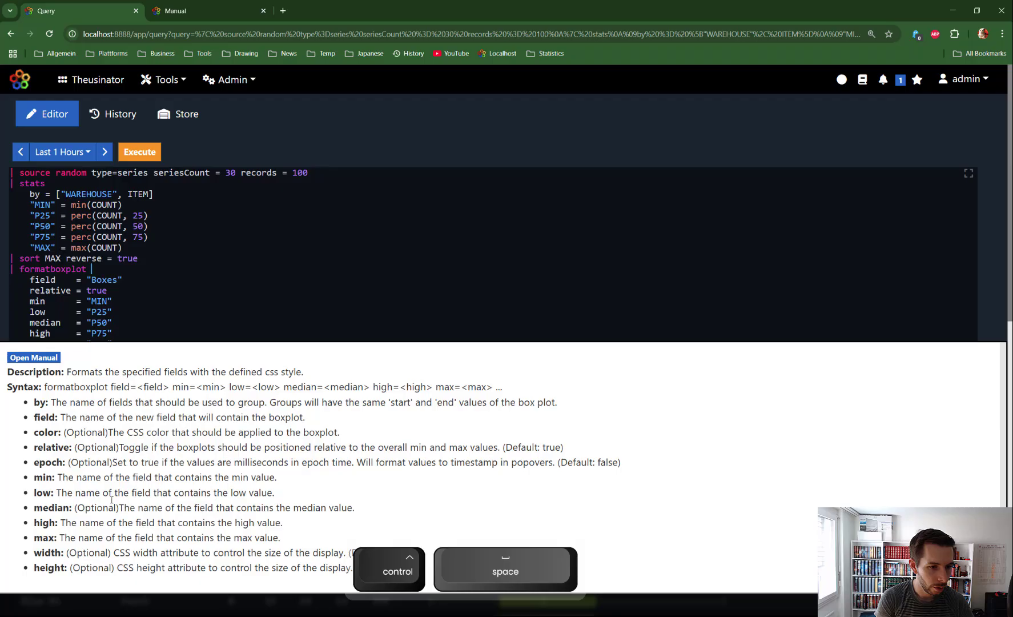
{"action": "left_click", "coordinate": [33, 358]}
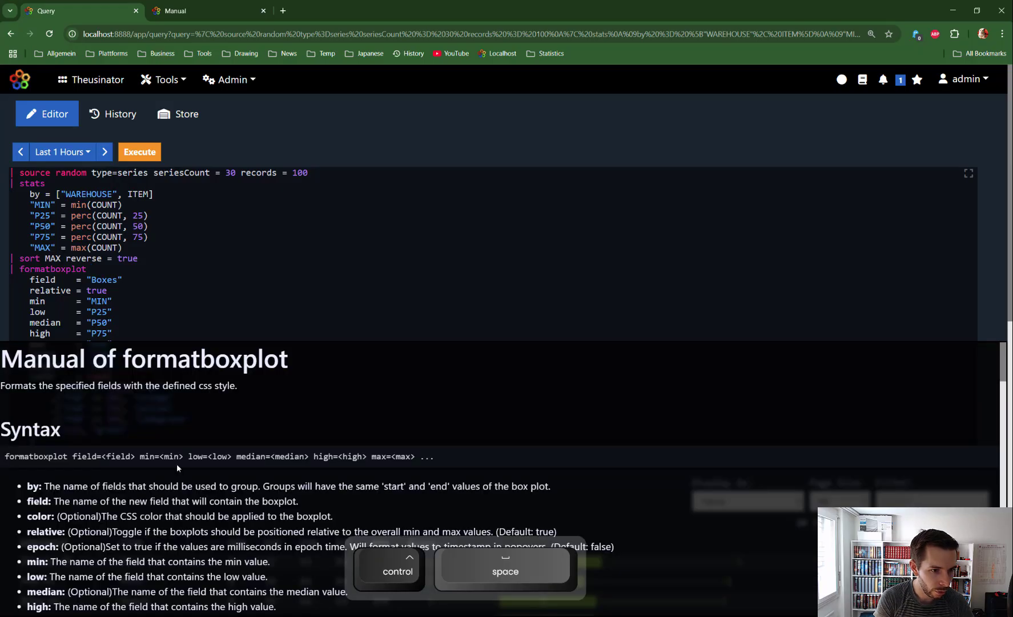
{"action": "scroll", "coordinate": [200, 471], "scroll_direction": "down", "scroll_amount": 5}
{"action": "scroll", "coordinate": [231, 478], "scroll_direction": "down", "scroll_amount": 10}
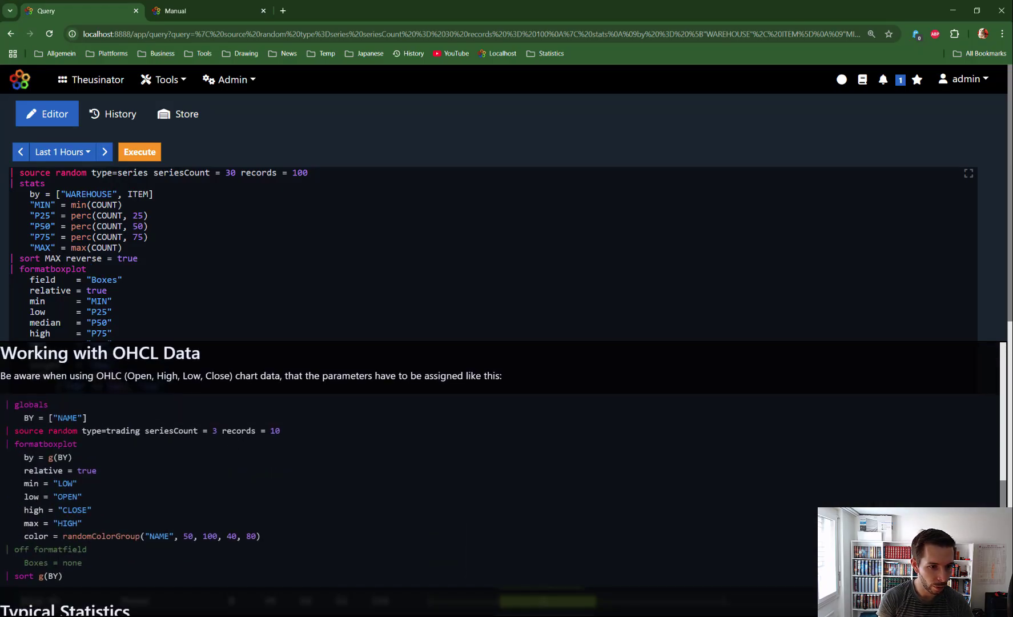
{"action": "scroll", "coordinate": [63, 433], "scroll_direction": "down", "scroll_amount": 5}
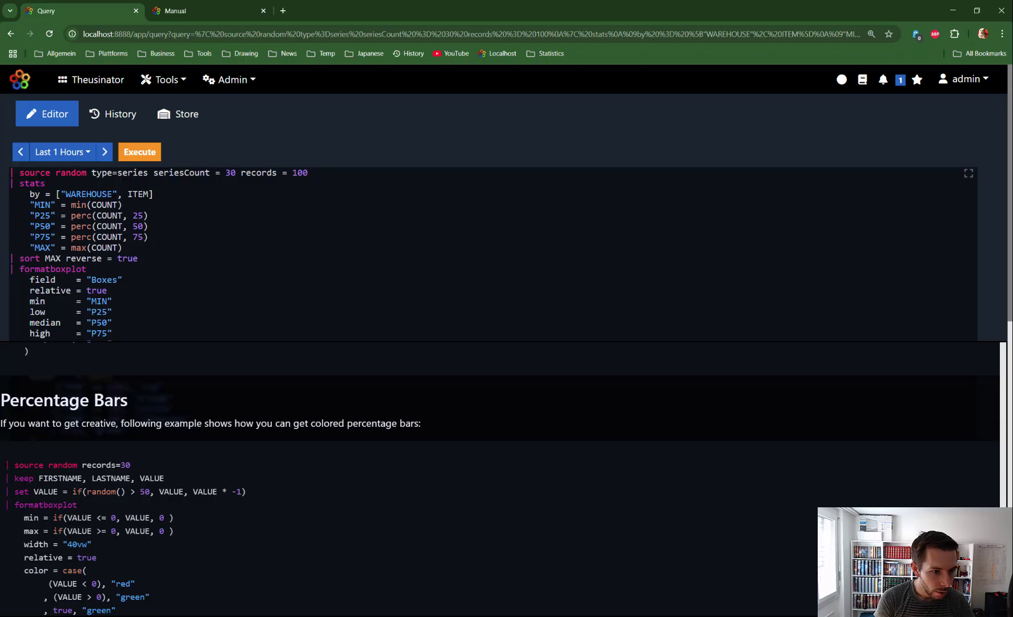
Replace the whole query with the manual's Percentage Bars example and execute it.
{"action": "left_click_drag", "start_coordinate": [6, 462], "coordinate": [111, 589]}
{"action": "scroll", "coordinate": [129, 520], "scroll_direction": "down", "scroll_amount": 1}
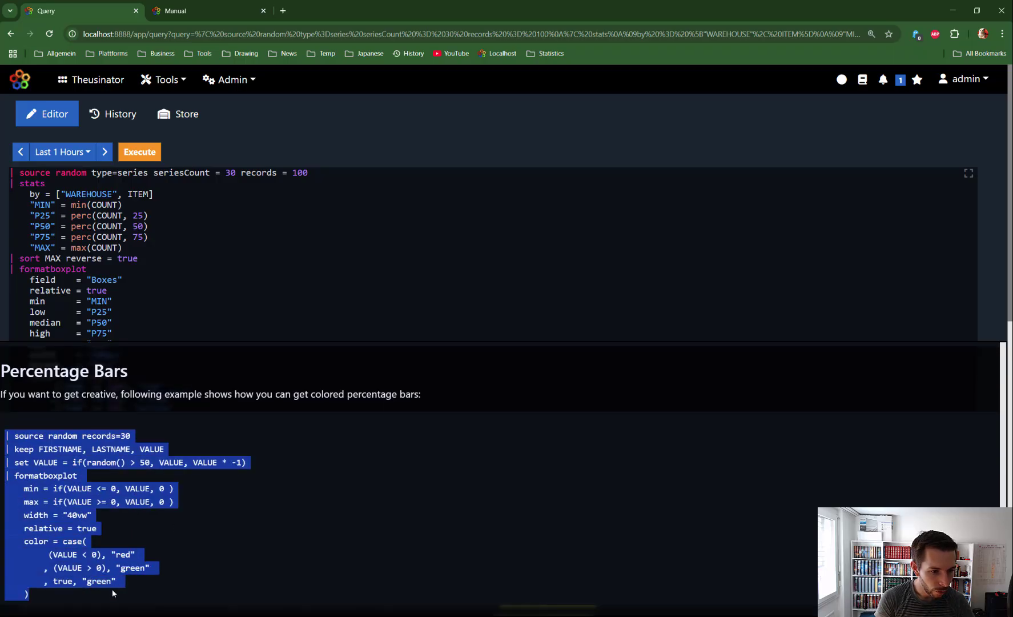
{"action": "key", "text": "ctrl+c"}
{"action": "key", "text": "ctrl+a"}
{"action": "key", "text": "ctrl+v"}
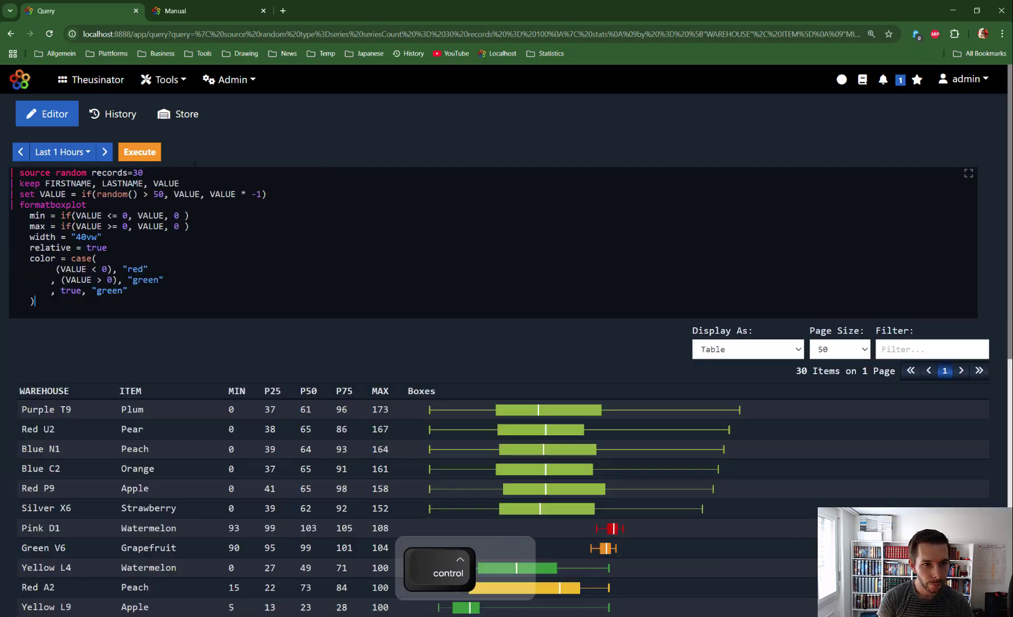
{"action": "left_click", "coordinate": [158, 153]}
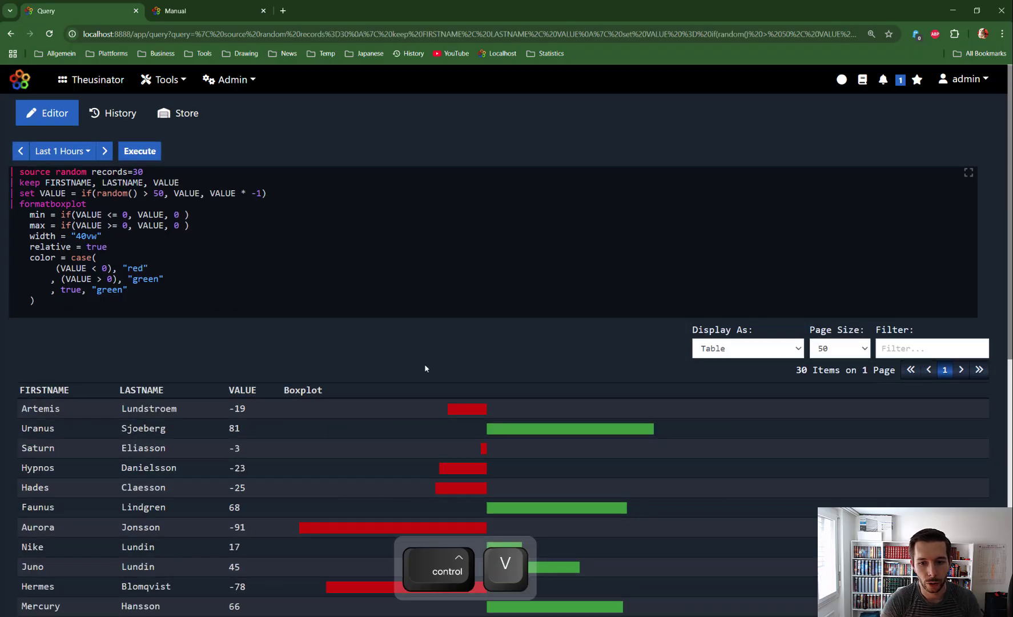
Examine the percentage bars across the result rows and the min, max and color expressions that produce them.
{"action": "scroll", "coordinate": [425, 368], "scroll_direction": "down", "scroll_amount": 3}
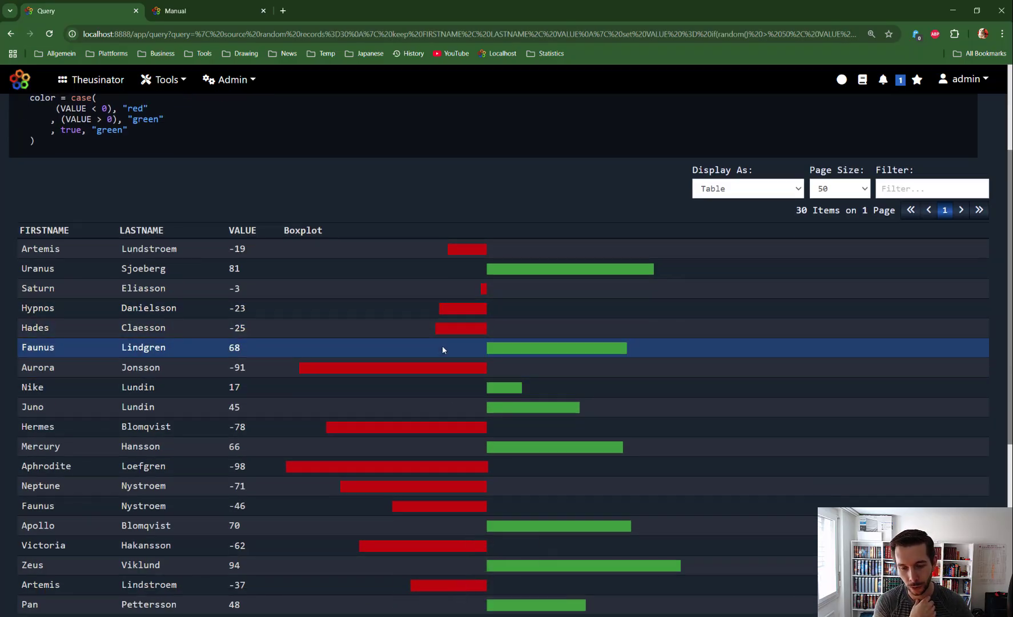
{"action": "scroll", "coordinate": [443, 351], "scroll_direction": "down", "scroll_amount": 5}
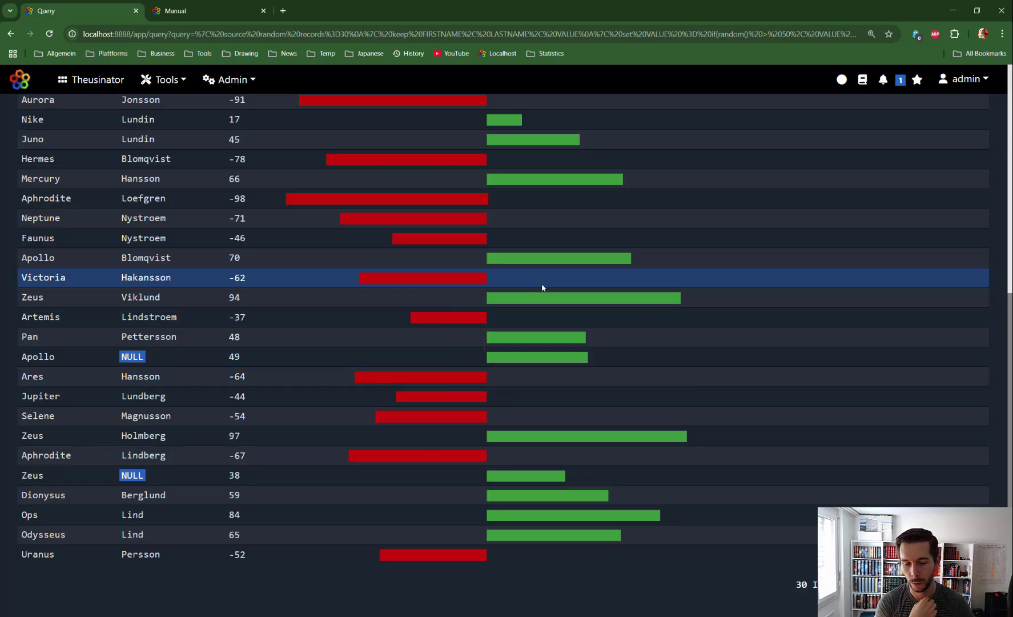
{"action": "scroll", "coordinate": [542, 284], "scroll_direction": "up", "scroll_amount": 5}
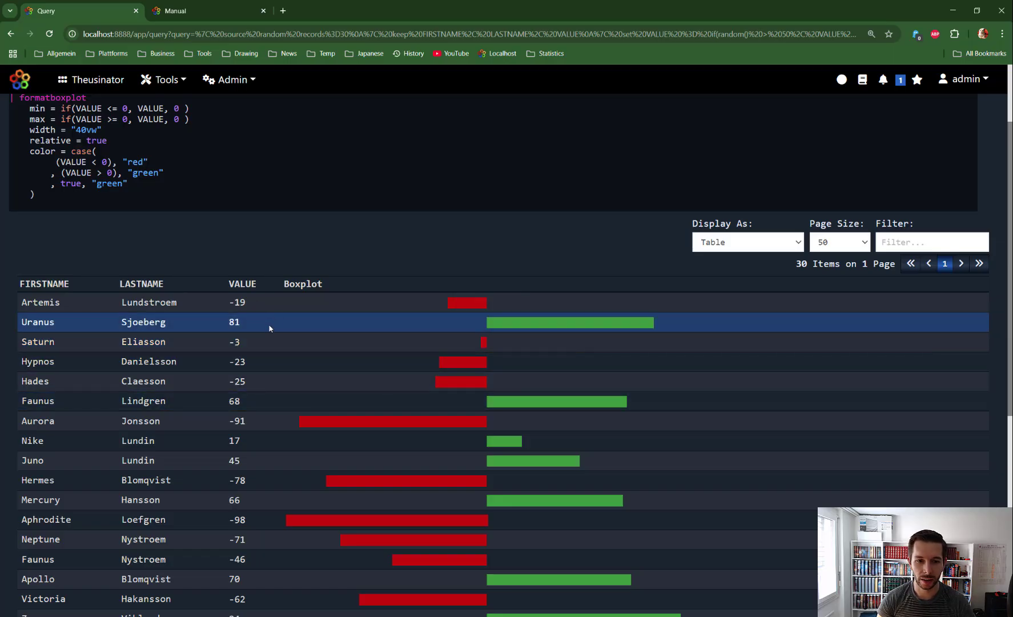
{"action": "scroll", "coordinate": [274, 274], "scroll_direction": "up", "scroll_amount": 2}
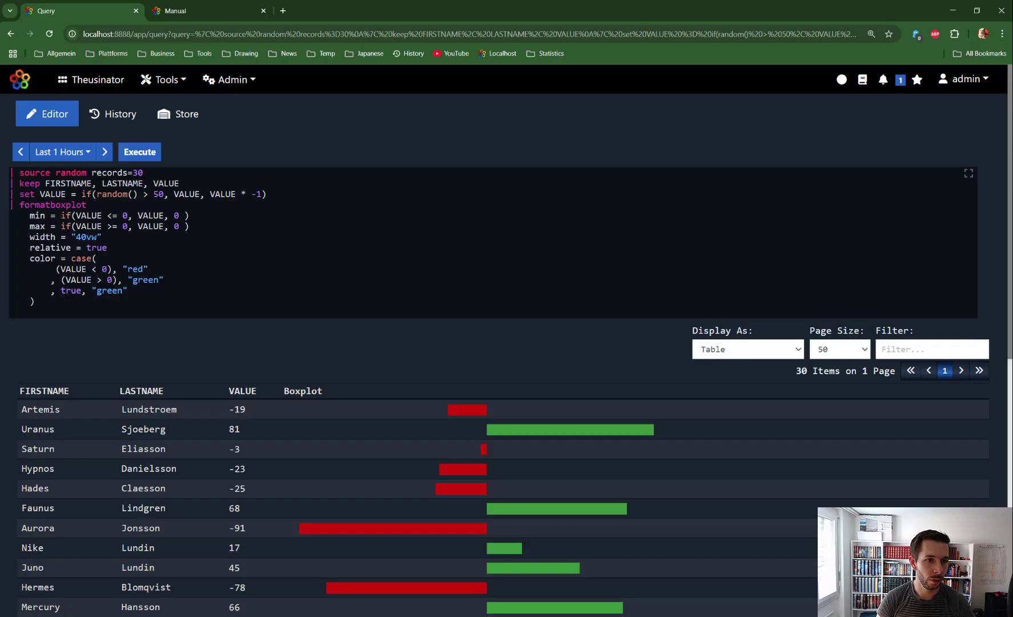
{"action": "double_click", "coordinate": [92, 216]}
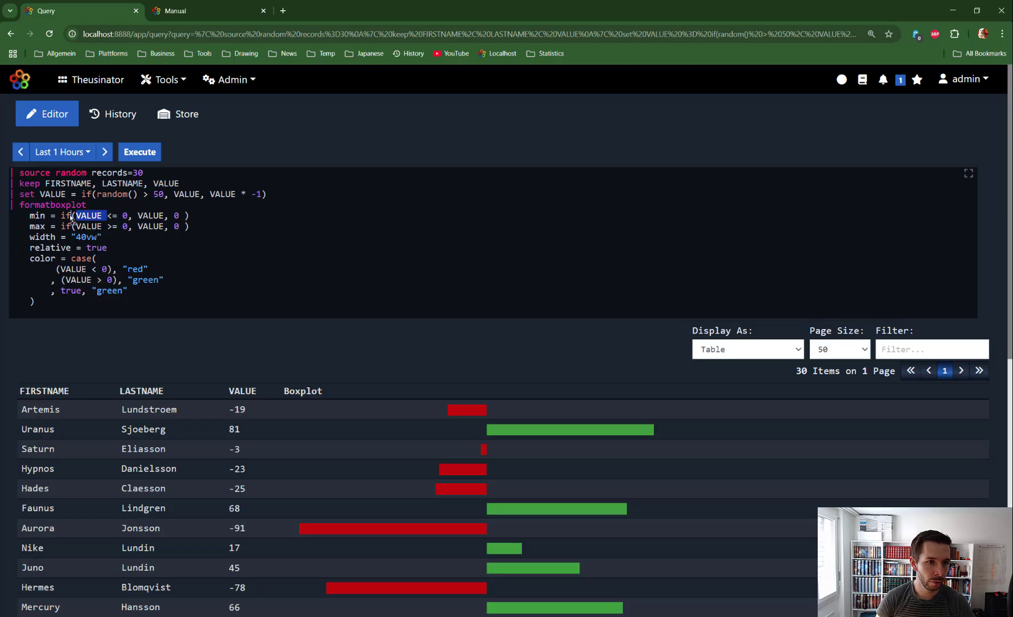
{"action": "double_click", "coordinate": [38, 227]}
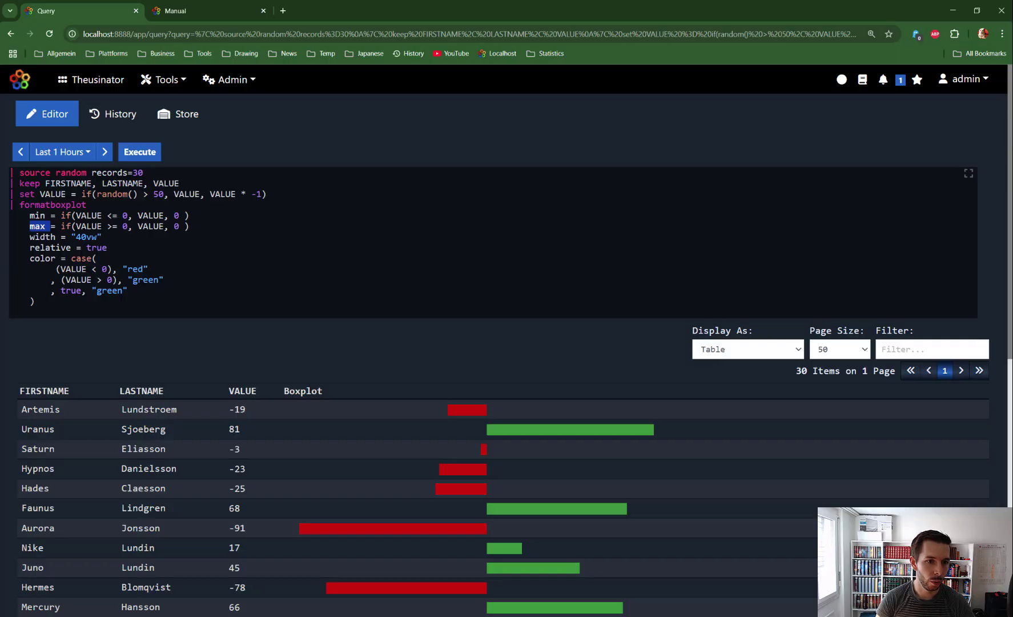
{"action": "double_click", "coordinate": [84, 227]}
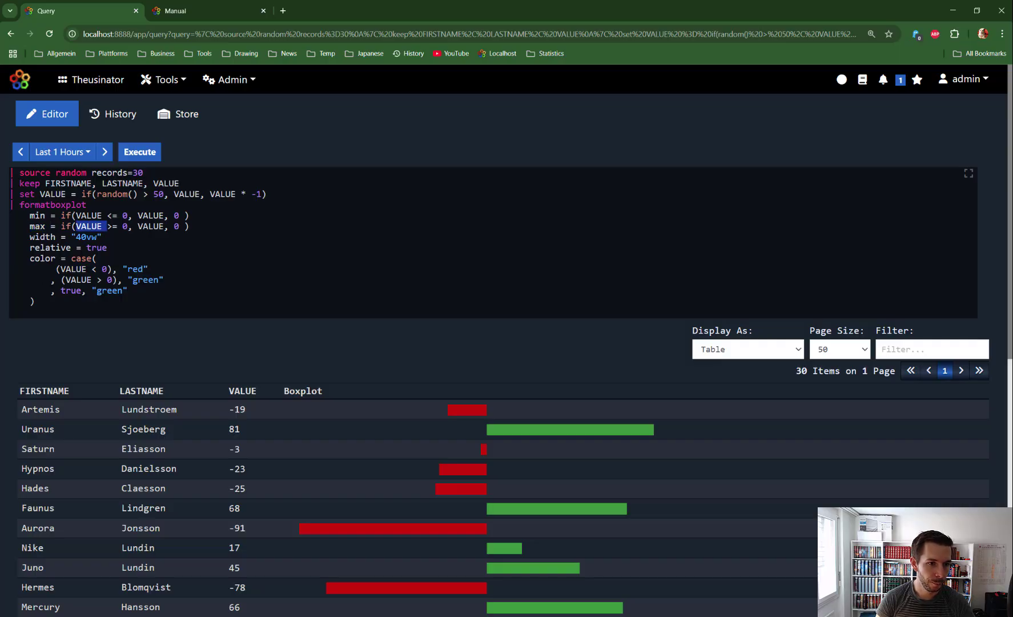
{"action": "left_click_drag", "start_coordinate": [30, 259], "coordinate": [35, 302]}
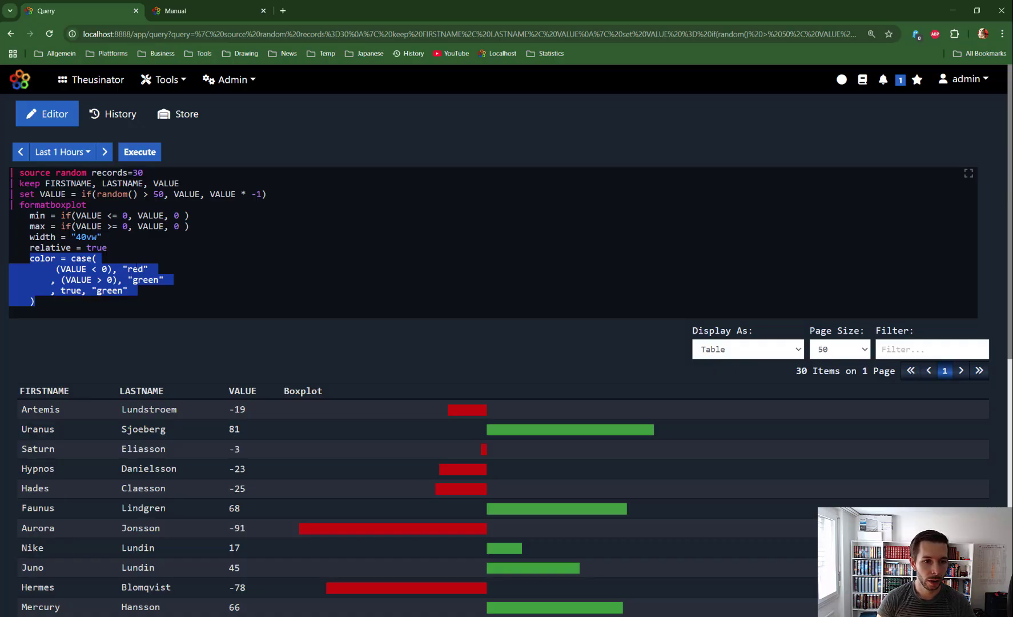
{"action": "double_click", "coordinate": [140, 269]}
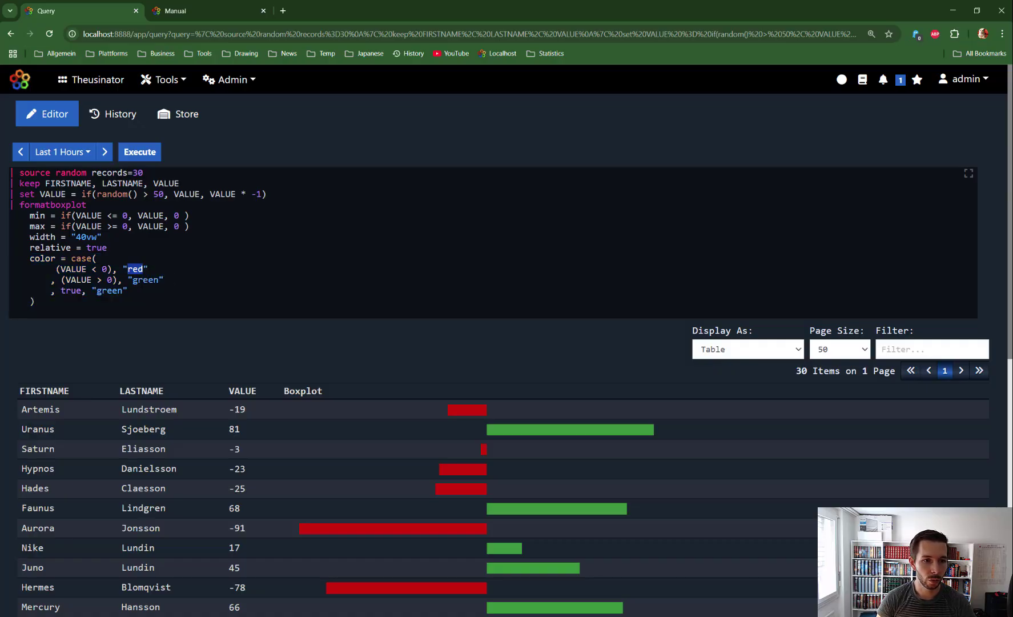
{"action": "double_click", "coordinate": [151, 280]}
{"action": "double_click", "coordinate": [115, 292]}
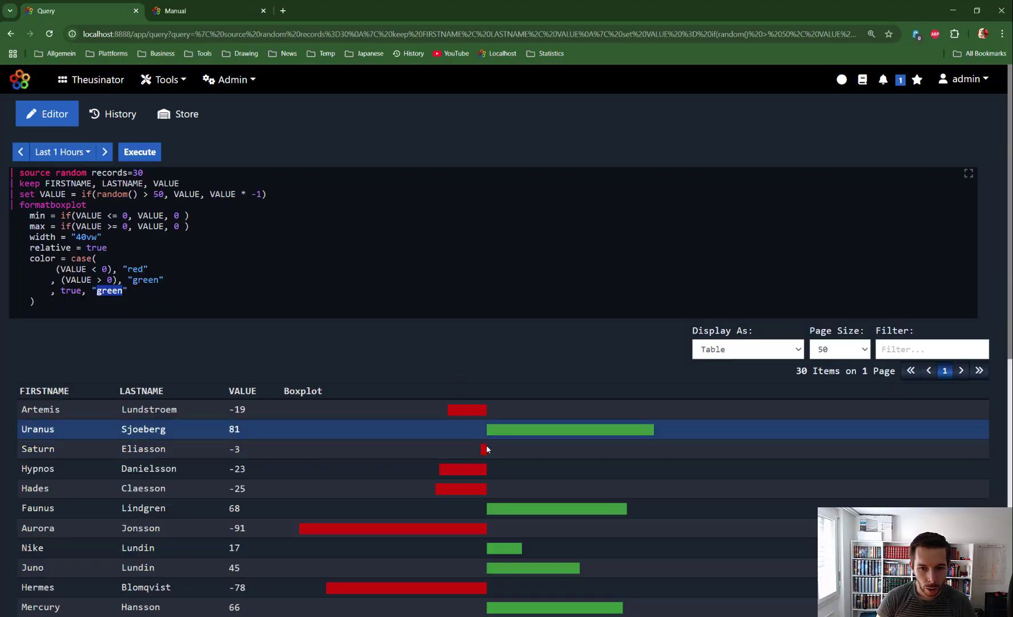
Append a sort command on VALUE to the query, execute it and review the ordered percentage bars.
{"action": "left_click", "coordinate": [170, 304]}
{"action": "key", "text": "Return"}
{"action": "type", "text": "| "}
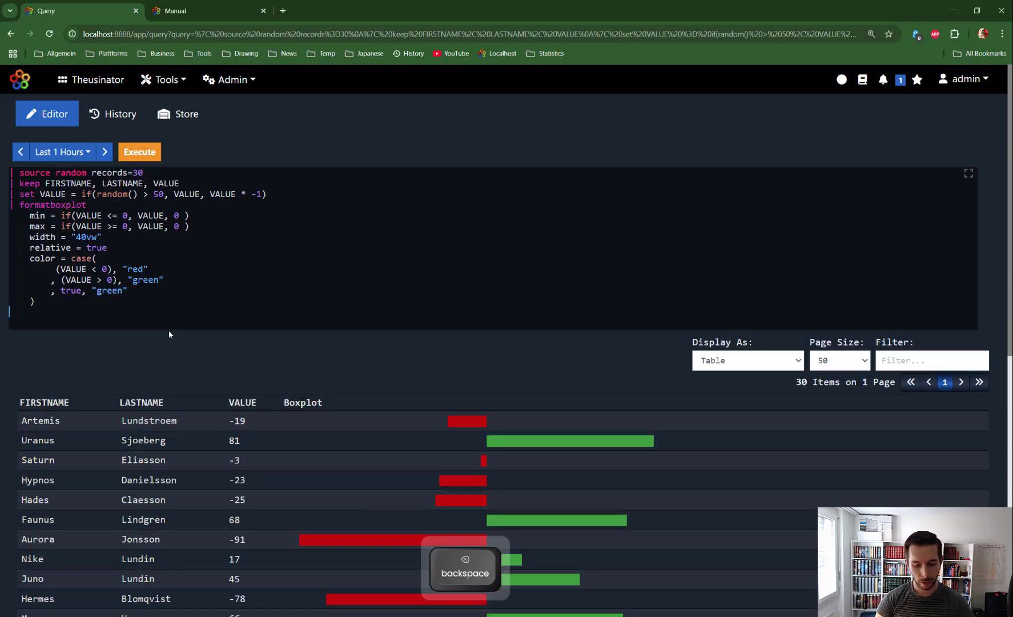
{"action": "type", "text": "sor"}
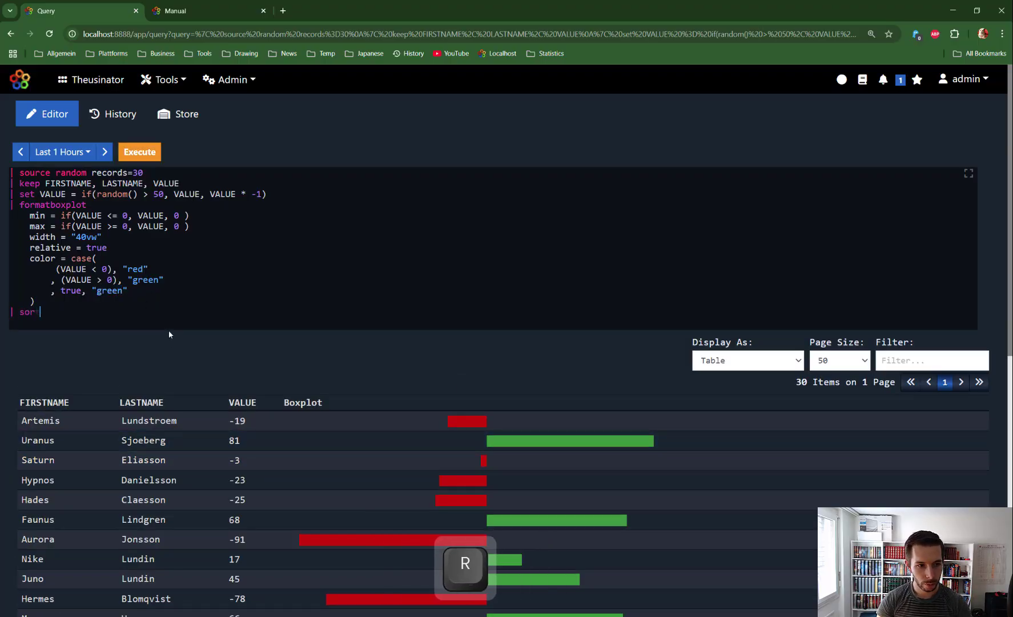
{"action": "type", "text": "t VALUE"}
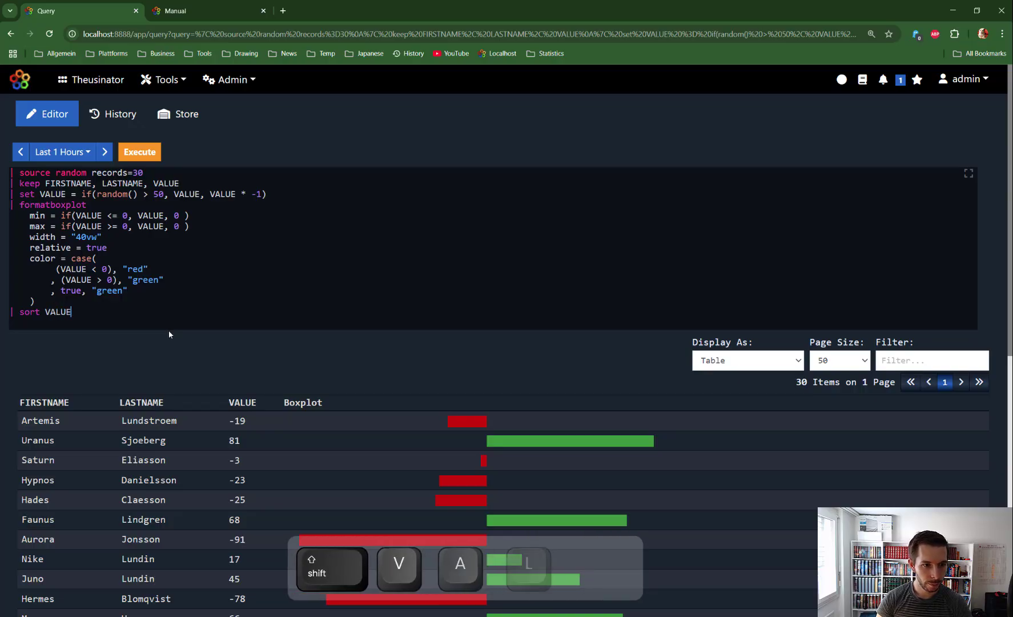
{"action": "key", "text": "ctrl+Return"}
{"action": "scroll", "coordinate": [475, 304], "scroll_direction": "down", "scroll_amount": 9}
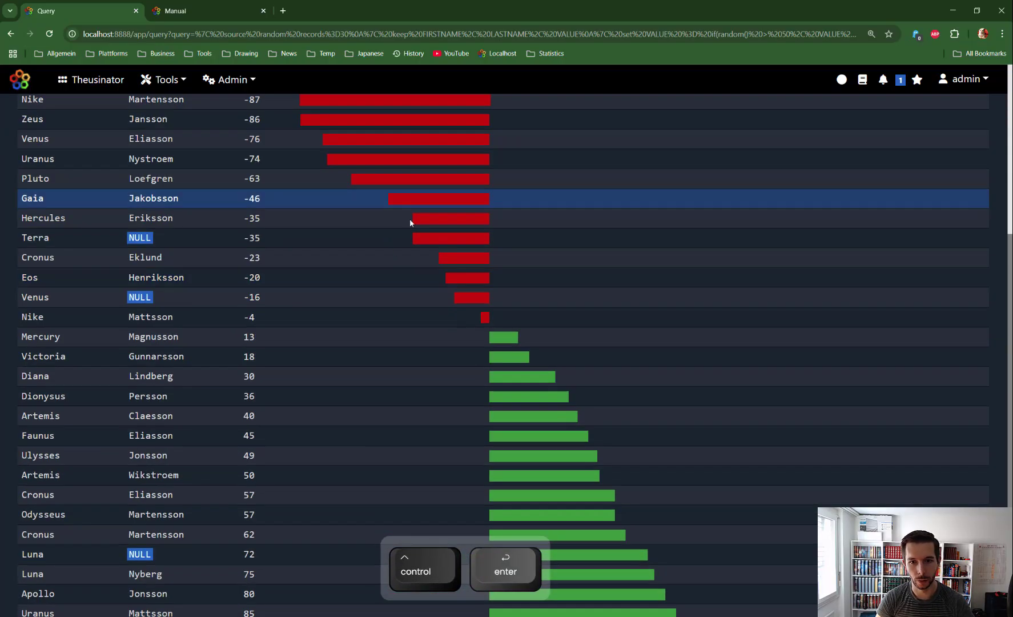
{"action": "scroll", "coordinate": [420, 334], "scroll_direction": "up", "scroll_amount": 4}
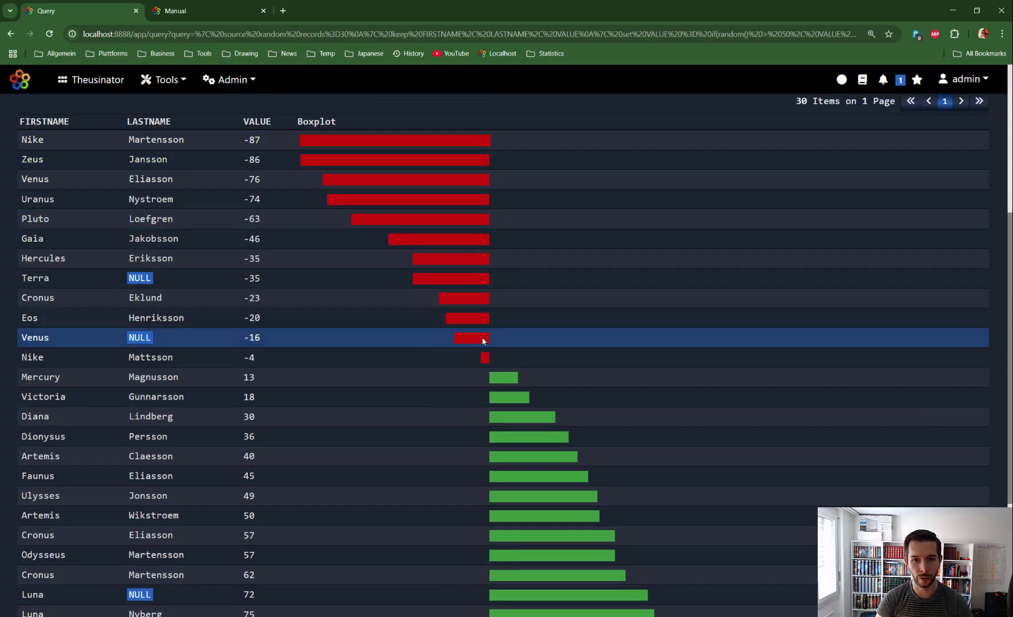
{"action": "scroll", "coordinate": [529, 384], "scroll_direction": "down", "scroll_amount": 3}
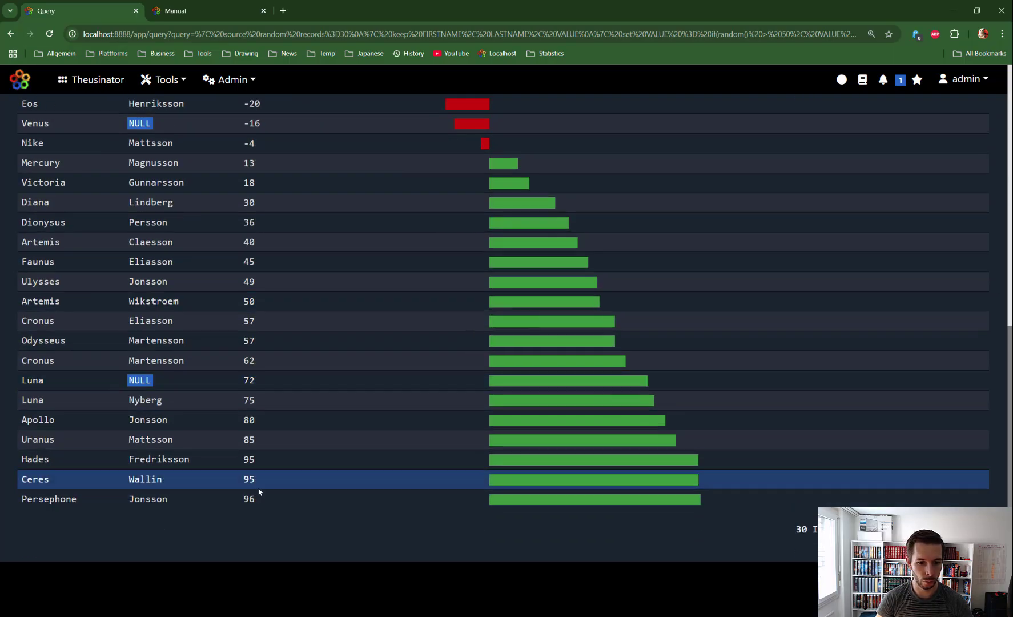
Set the percentage bars' formatboxplot width to 100px, execute the query and check the resulting bars.
{"action": "scroll", "coordinate": [259, 491], "scroll_direction": "up", "scroll_amount": 9}
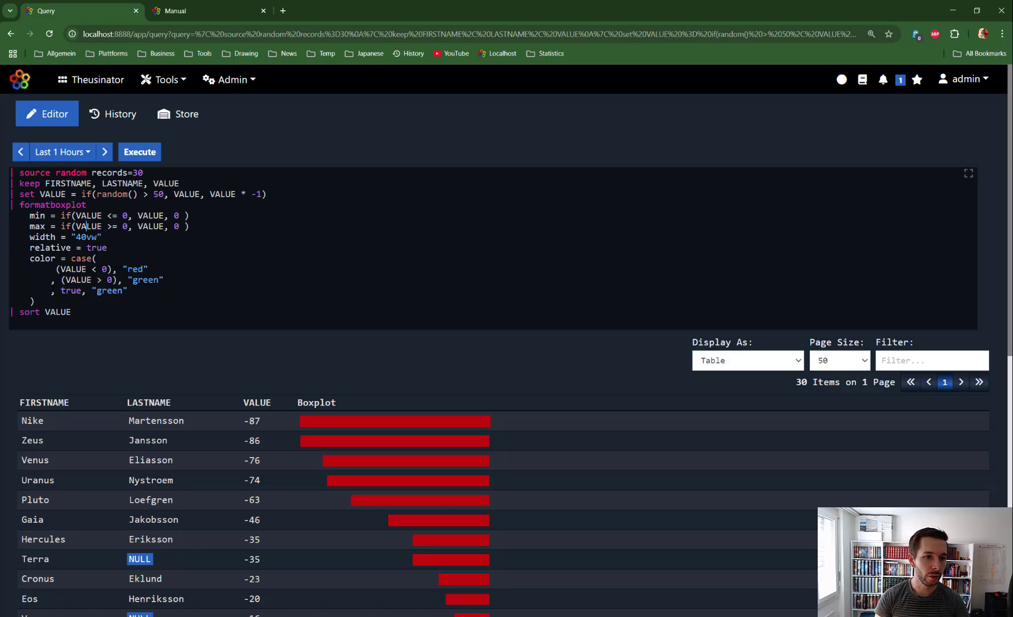
{"action": "type", "text": "100p"}
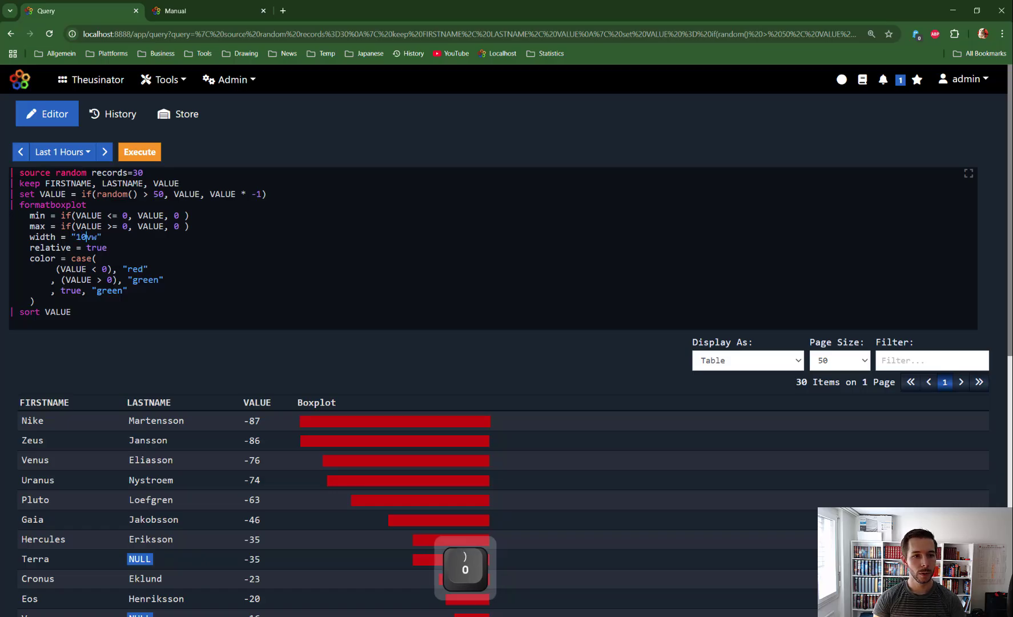
{"action": "type", "text": "x"}
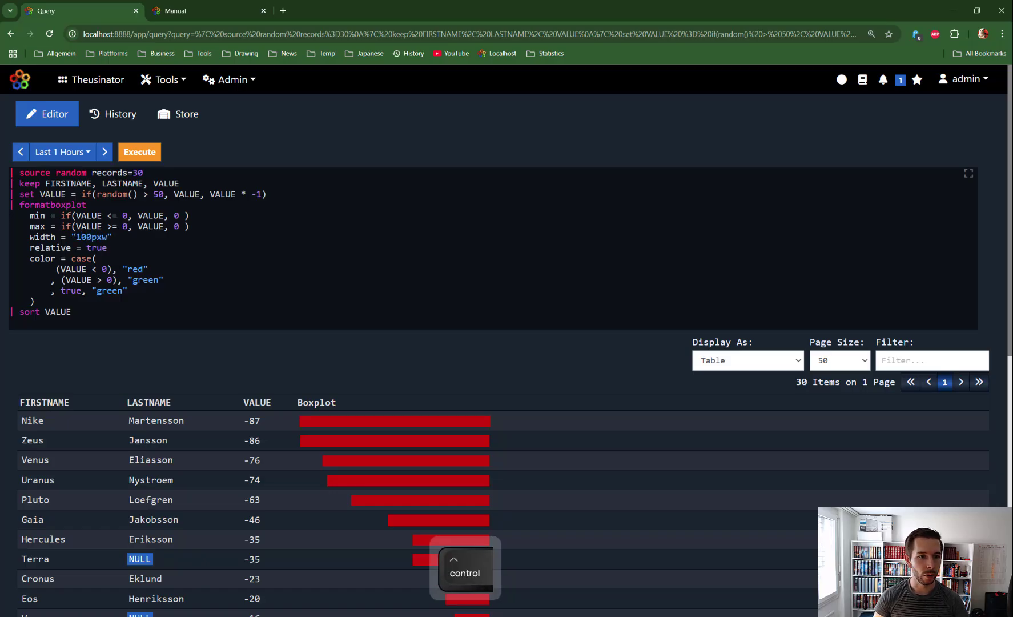
{"action": "key", "text": "ctrl+Return"}
{"action": "key", "text": "ctrl+Delete"}
{"action": "key", "text": "ctrl+Return"}
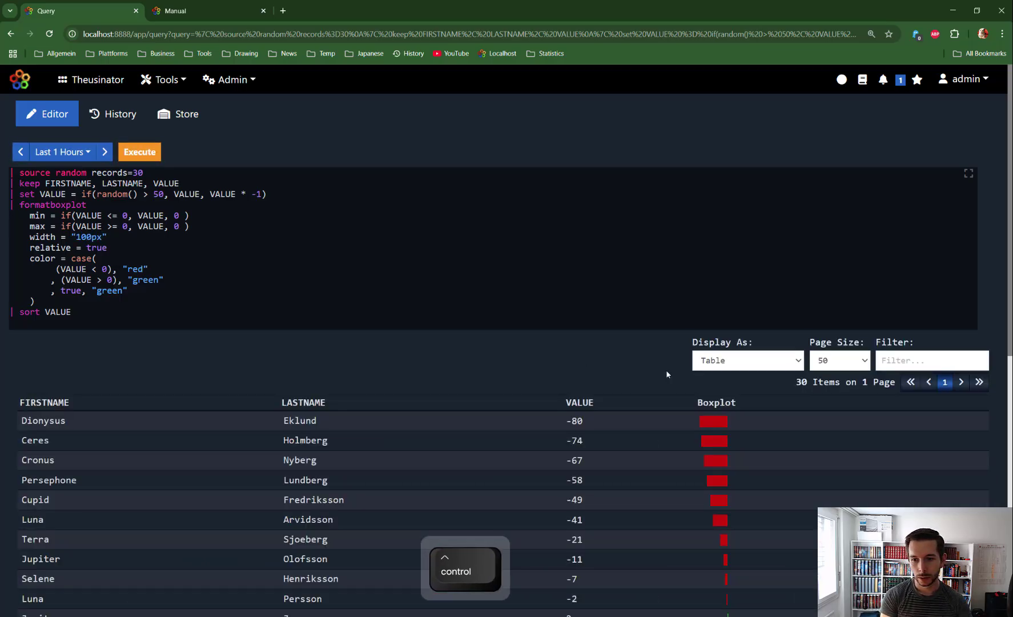
{"action": "scroll", "coordinate": [666, 369], "scroll_direction": "down", "scroll_amount": 4}
{"action": "scroll", "coordinate": [503, 246], "scroll_direction": "up", "scroll_amount": 4}
Duplicate the complete formatboxplot command, including its color cases, directly above the sort command.
{"action": "left_click_drag", "start_coordinate": [72, 311], "coordinate": [10, 193]}
{"action": "left_click_drag", "start_coordinate": [35, 301], "coordinate": [11, 205]}
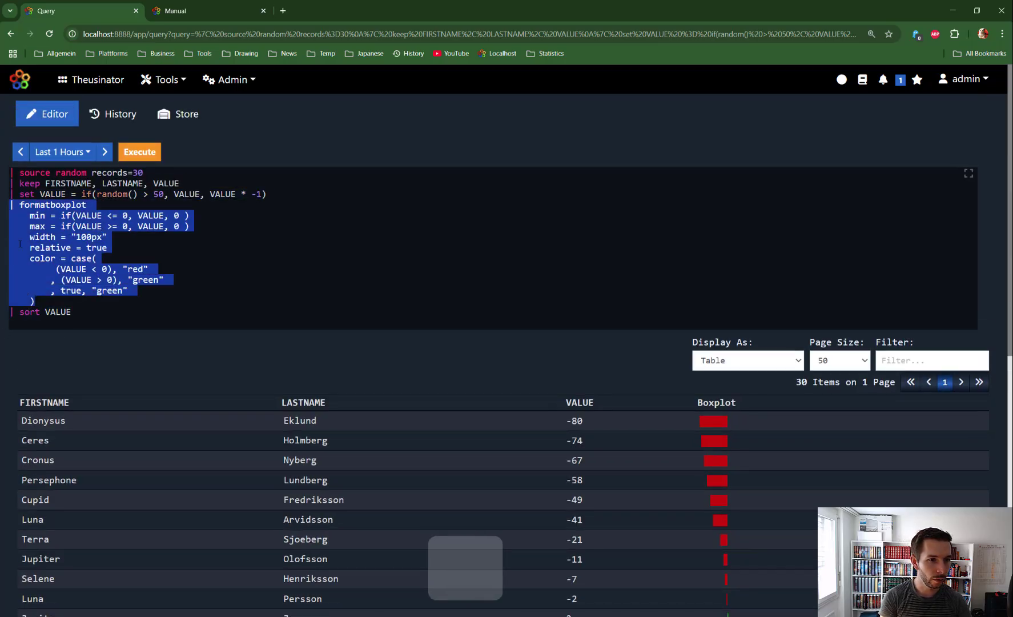
{"action": "key", "text": "ctrl+c"}
{"action": "left_click", "coordinate": [106, 302]}
{"action": "key", "text": "shift+Return"}
{"action": "key", "text": "BackSpace"}
{"action": "key", "text": "ctrl+v"}
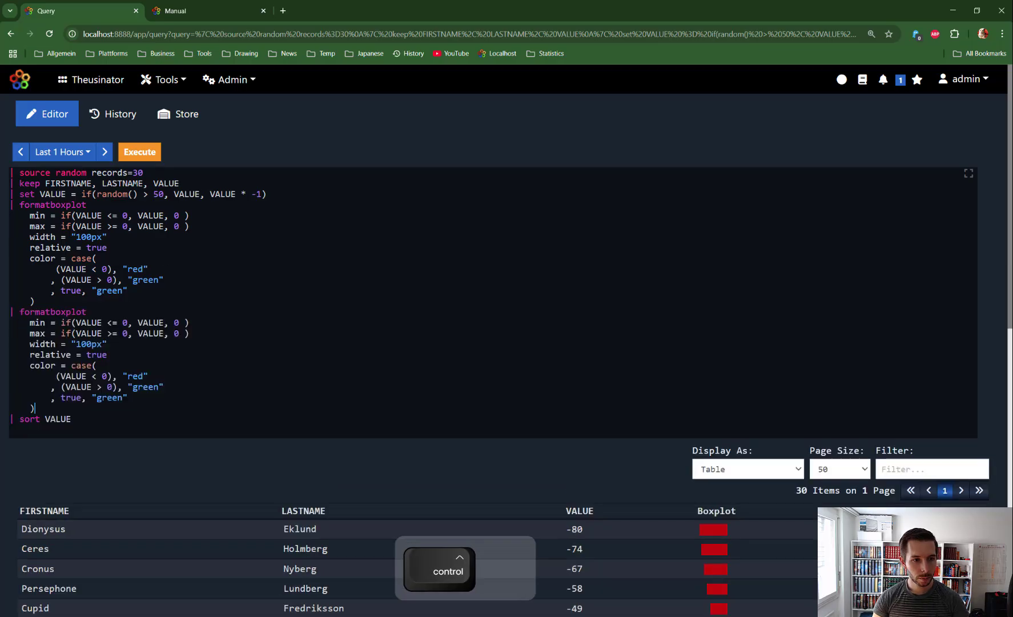
Add field = Box to the second formatboxplot command, execute the query and compare the two bar columns.
{"action": "key", "text": "Return"}
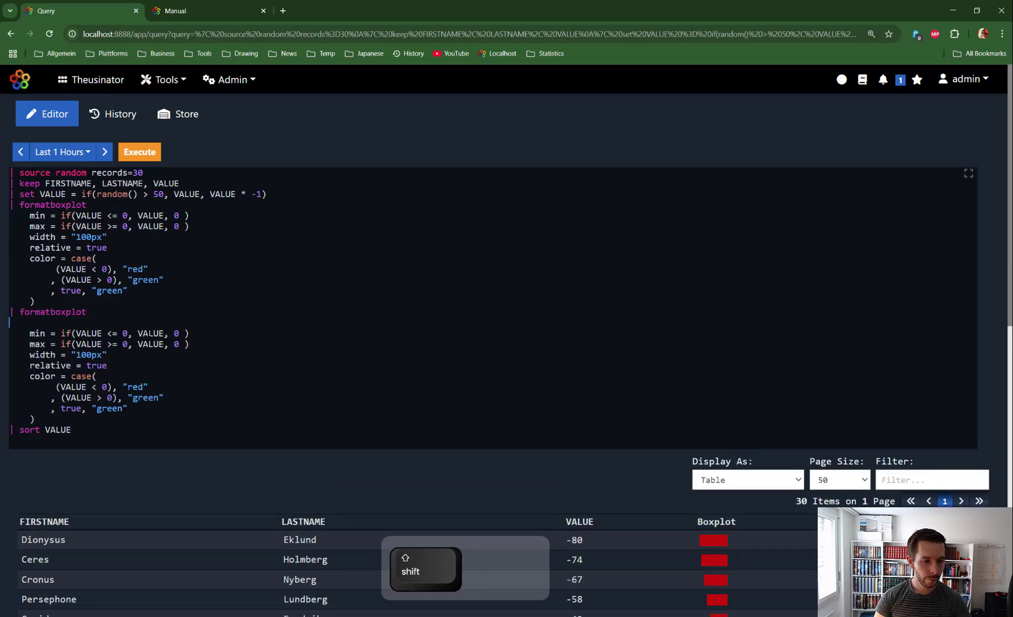
{"action": "key", "text": "Tab"}
{"action": "type", "text": "field ="}
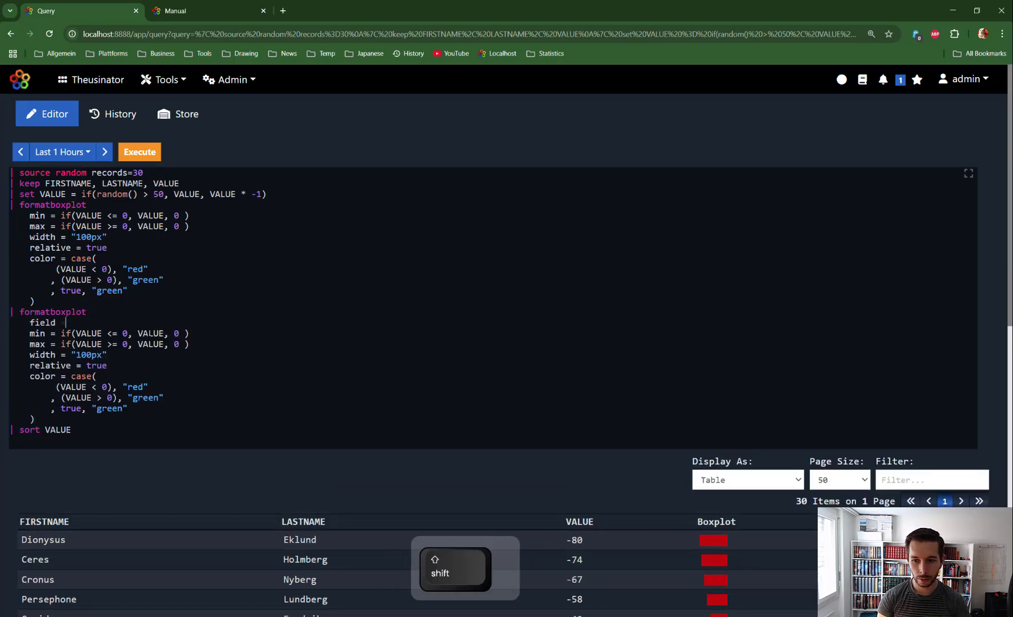
{"action": "type", "text": " Box"}
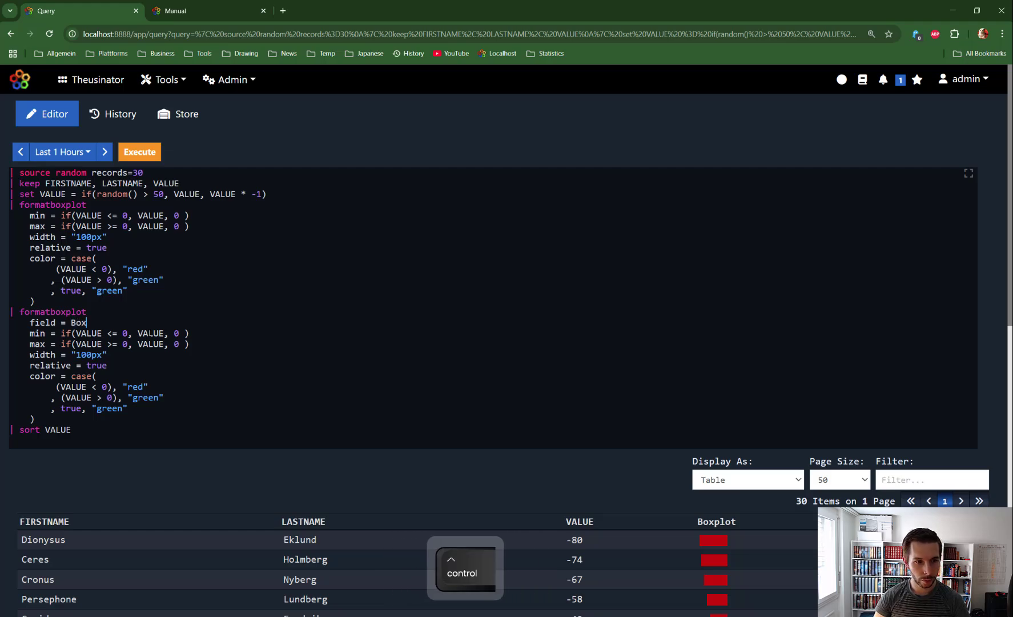
{"action": "key", "text": "ctrl+Return"}
{"action": "scroll", "coordinate": [782, 347], "scroll_direction": "down", "scroll_amount": 6}
{"action": "scroll", "coordinate": [783, 347], "scroll_direction": "down", "scroll_amount": 3}
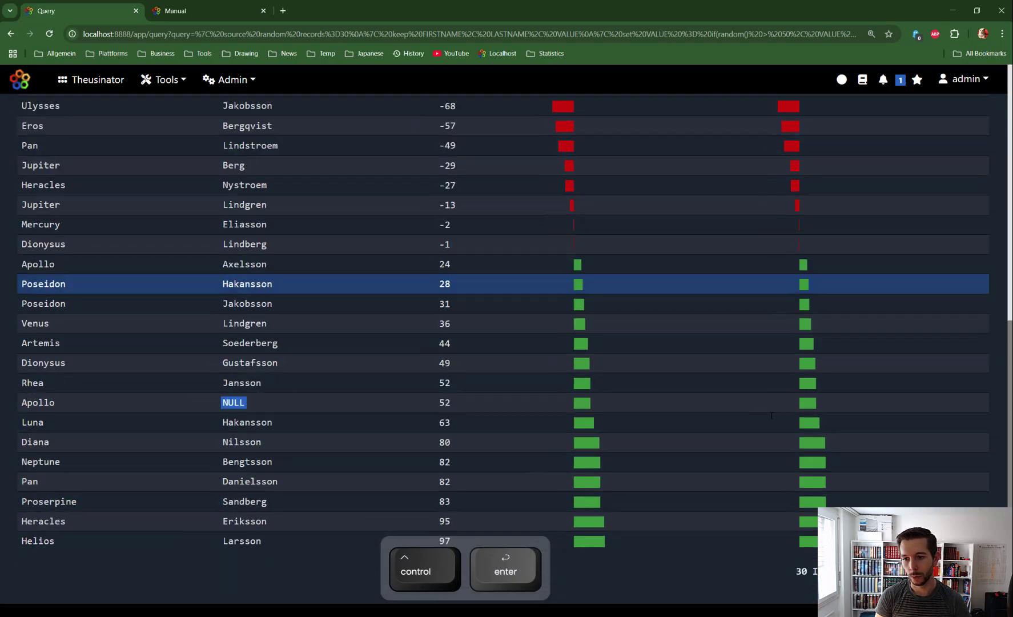
{"action": "scroll", "coordinate": [715, 406], "scroll_direction": "up", "scroll_amount": 6}
{"action": "scroll", "coordinate": [302, 234], "scroll_direction": "up", "scroll_amount": 3}
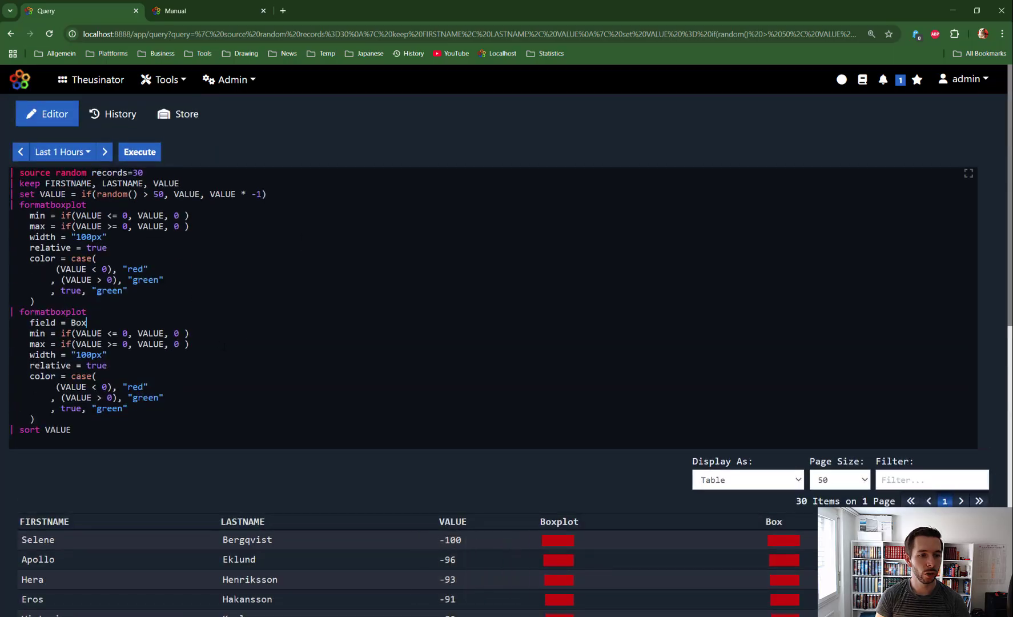